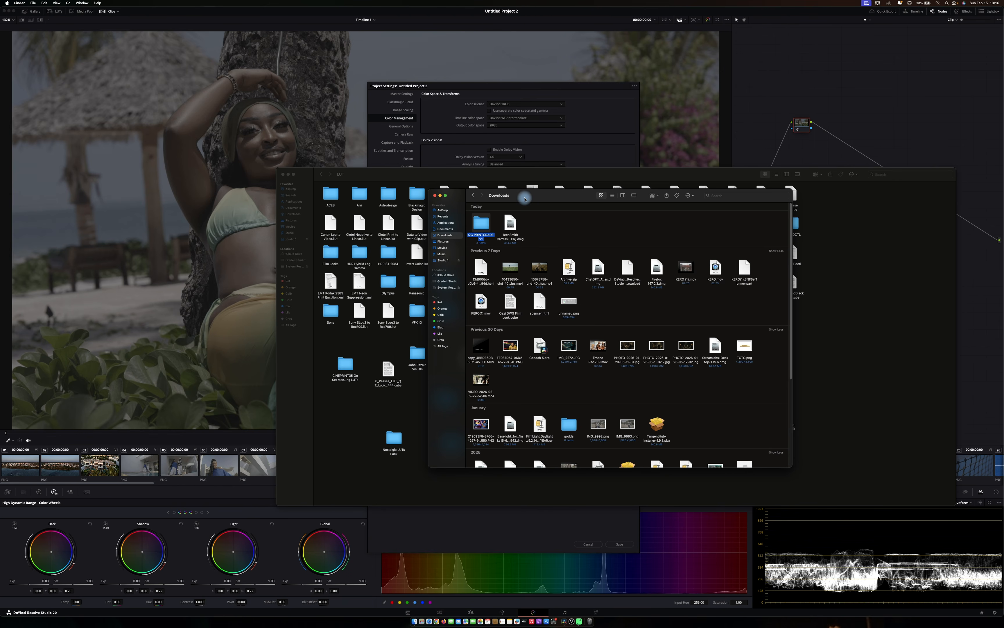
- Move the QG PRINTGRADE V1 folder from Downloads into the LUT folder and save the project settings with updated LUT lists
drag(524, 195, 559, 399)
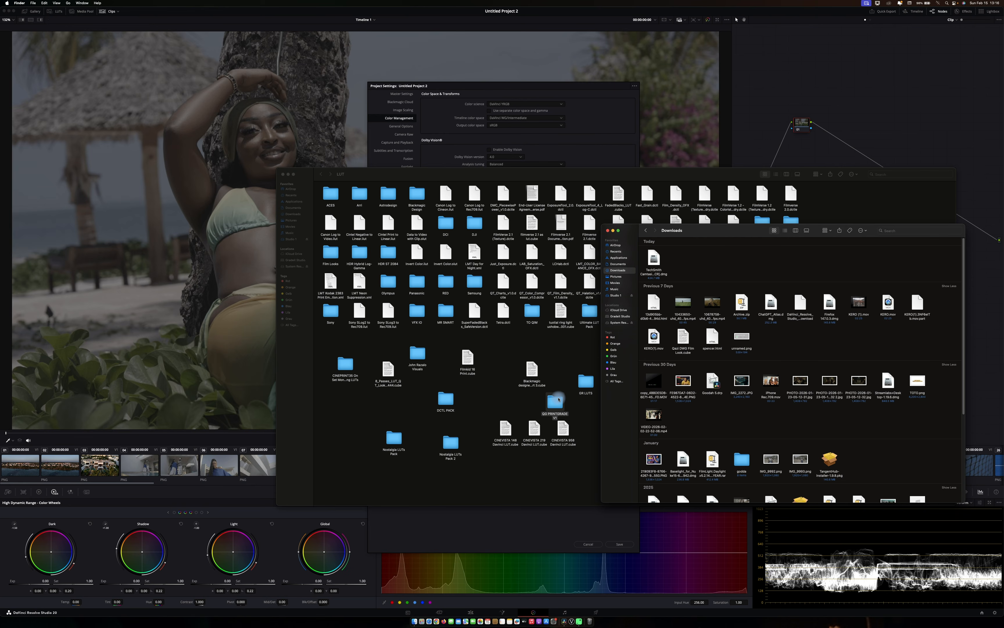
click(610, 145)
click(501, 302)
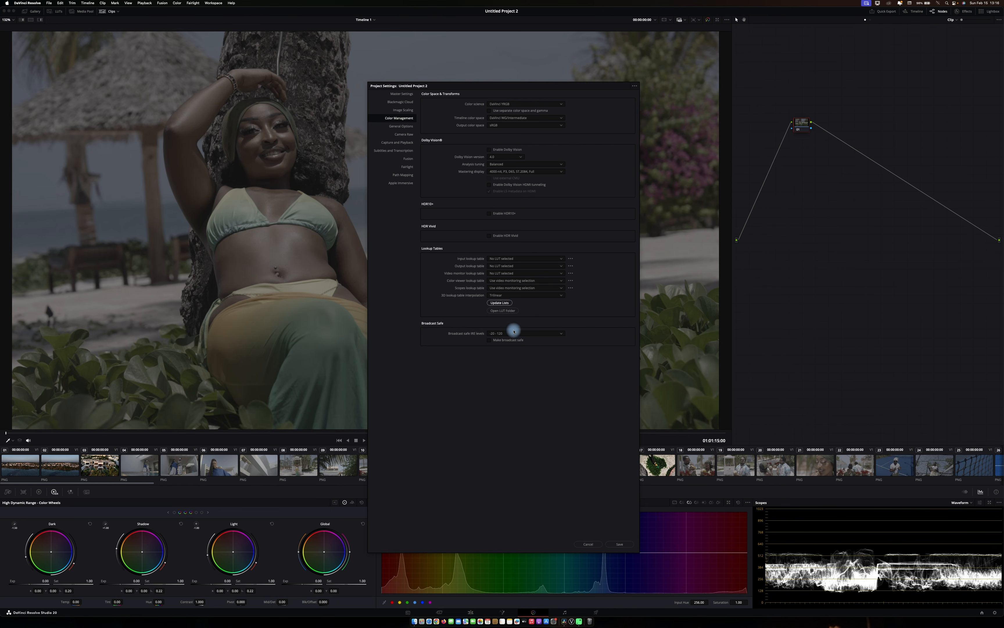
click(620, 544)
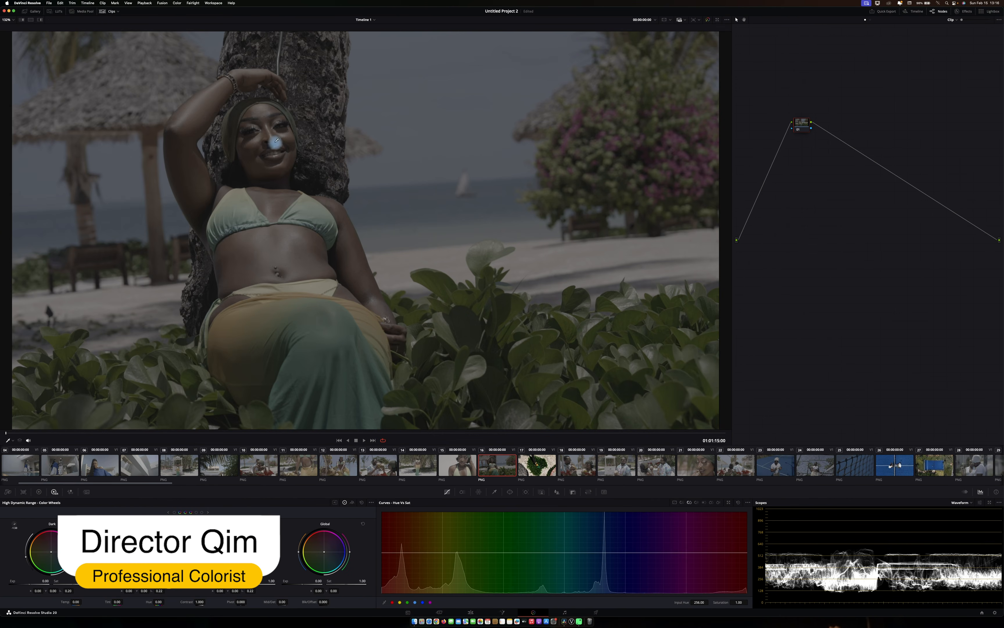
- Hide the clip thumbnails and look for the QG PRINTGRADE V1 folder in the LUT browser and the node's LUT list
click(108, 12)
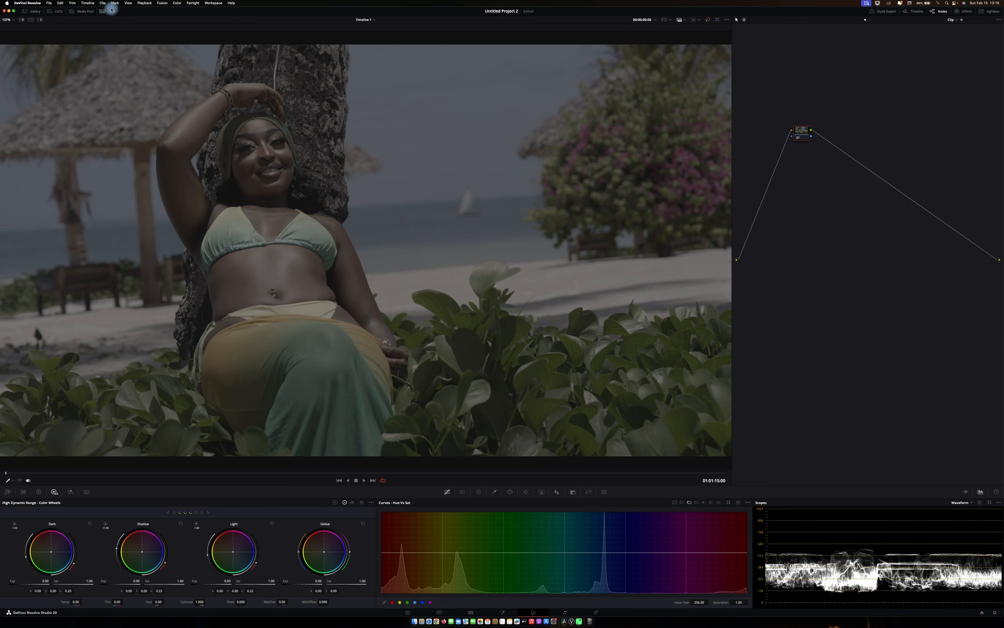
click(58, 12)
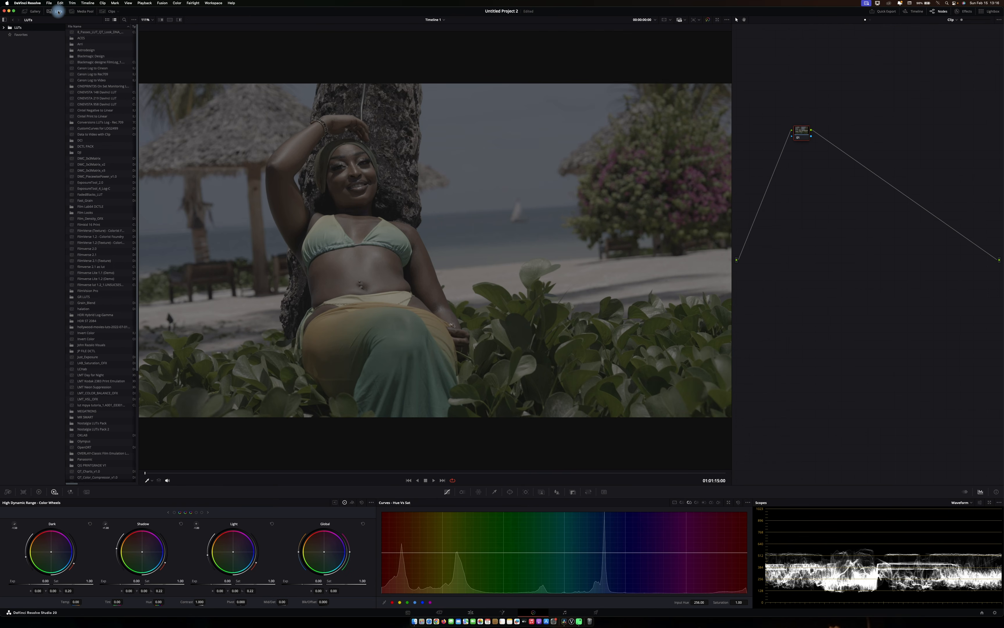
scroll(99, 285, down, 5)
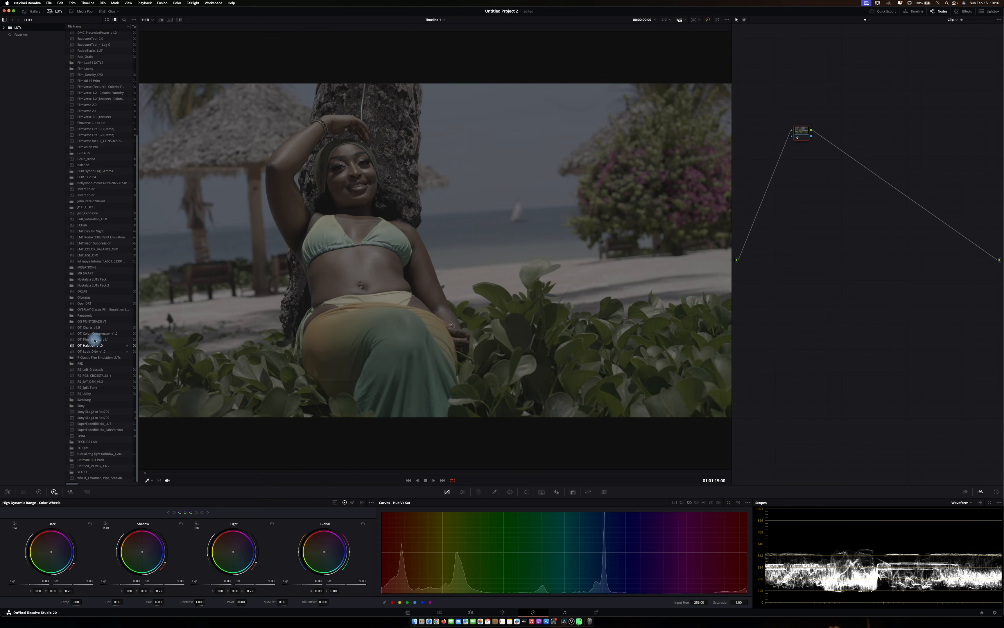
scroll(94, 340, up, 5)
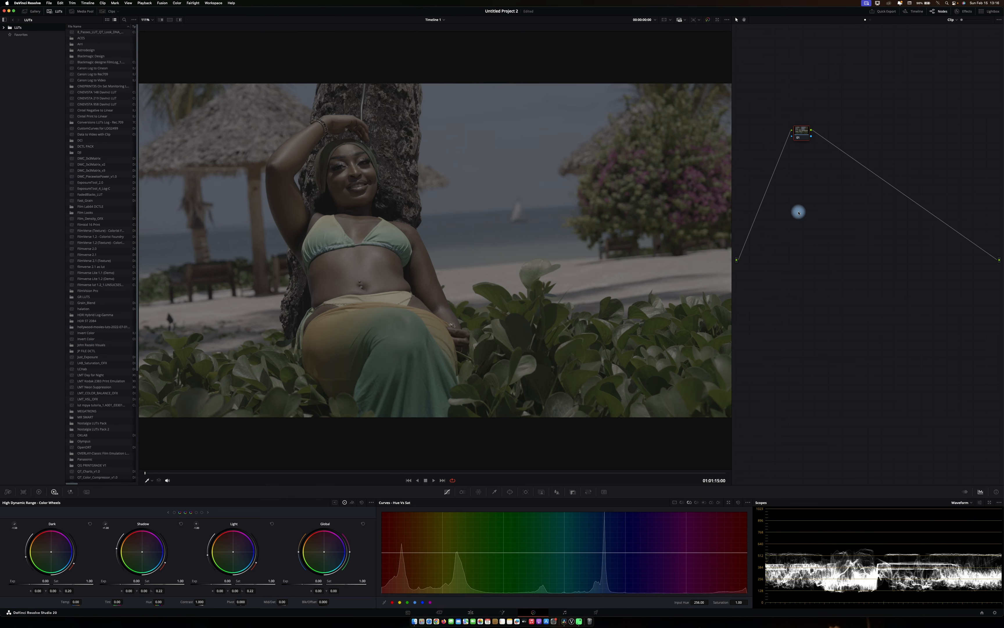
right_click(802, 134)
mouse_move(819, 196)
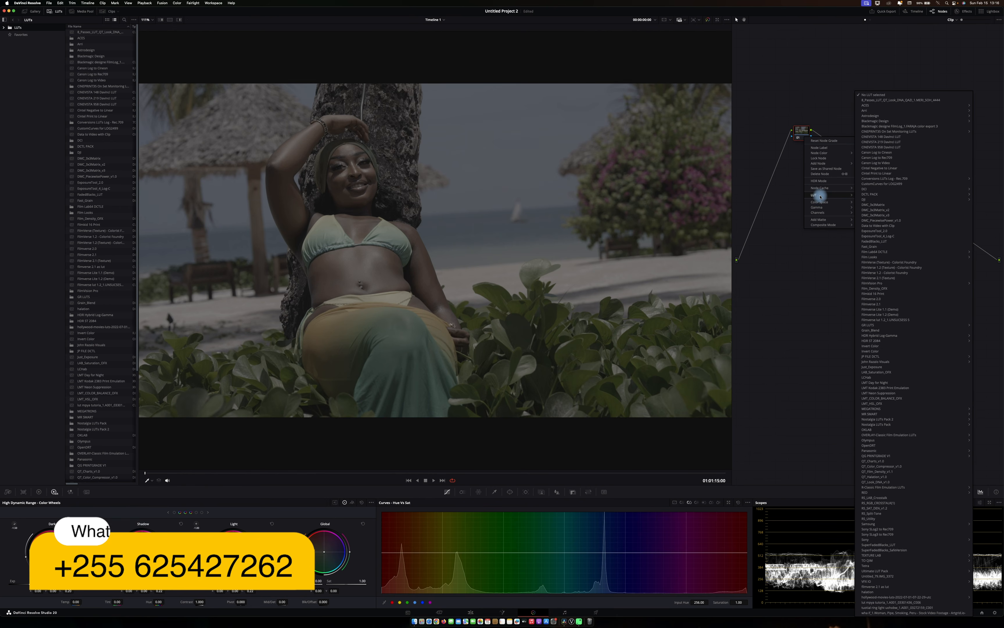
mouse_move(873, 455)
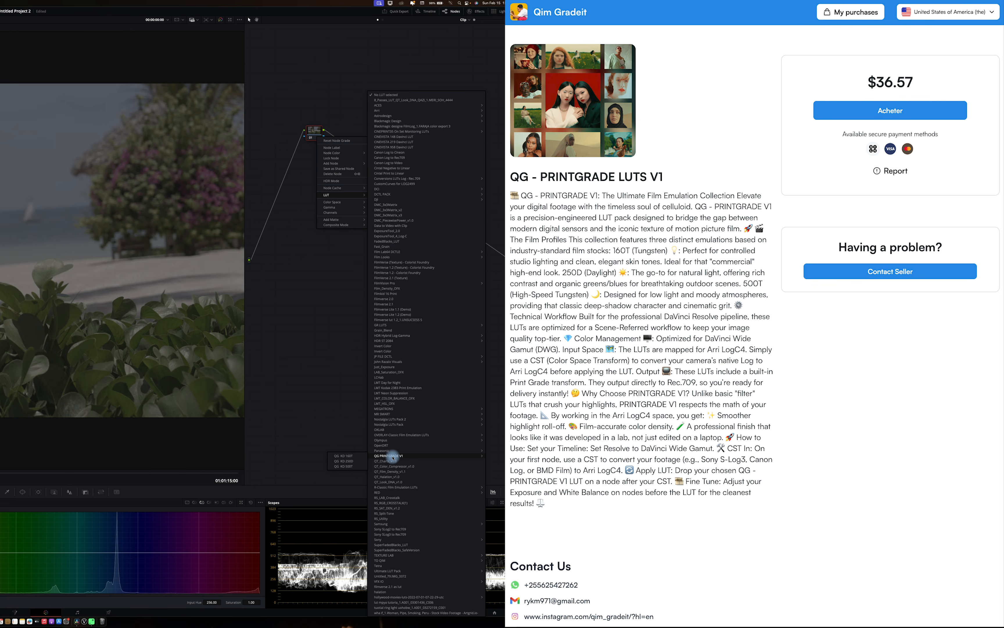
click(328, 392)
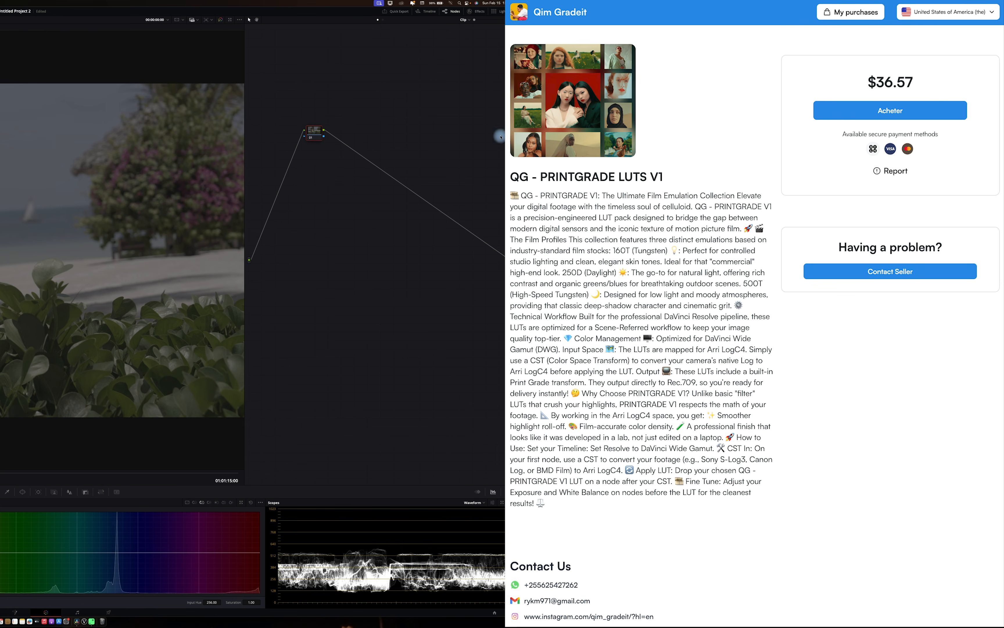
- Reposition the first node lower in the node graph and add a Color Space Transform effect to it
drag(310, 135, 315, 224)
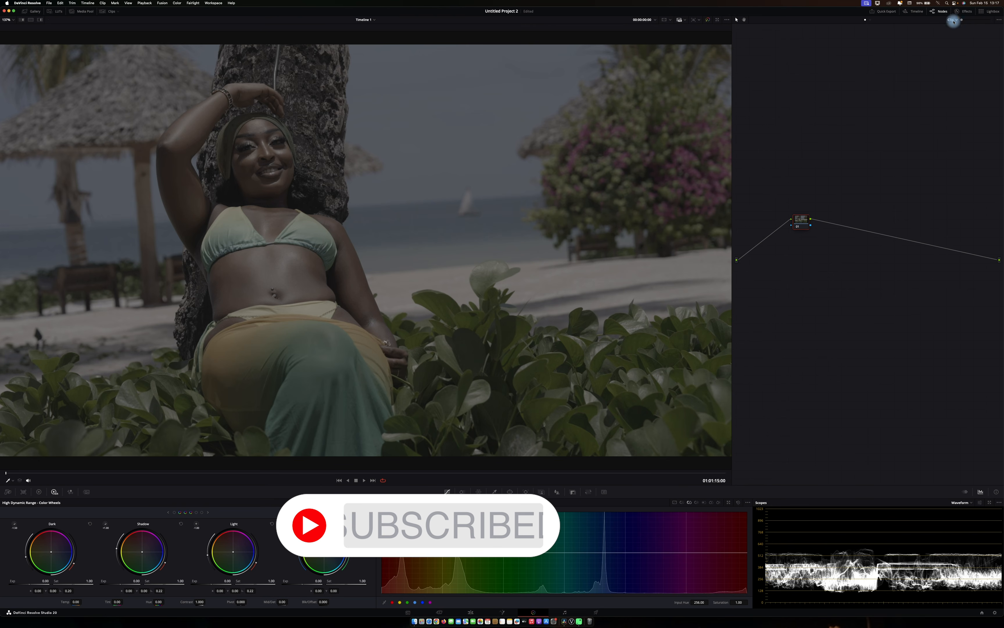
click(961, 12)
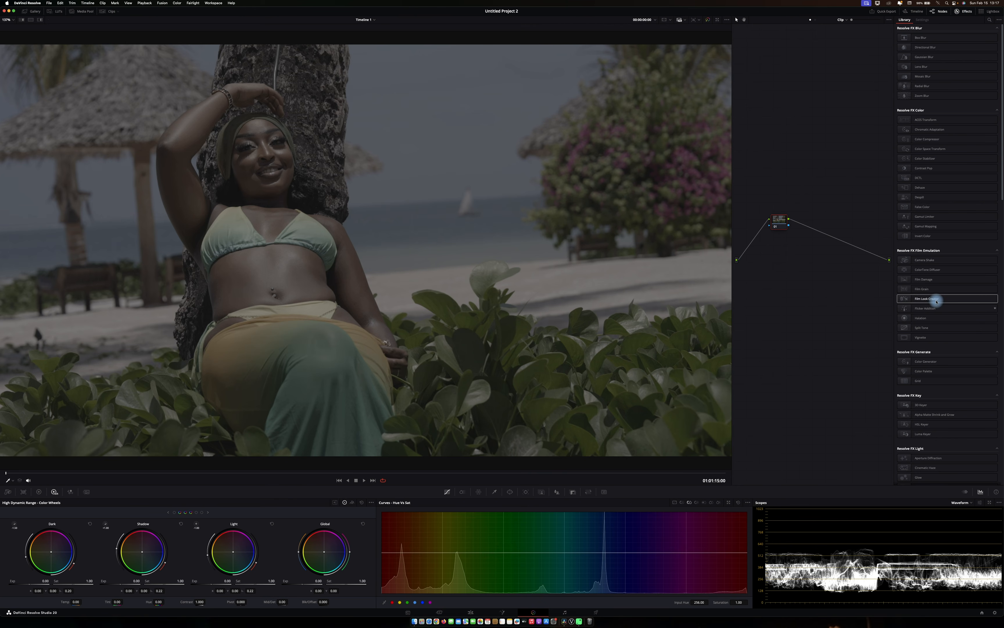
drag(935, 150, 780, 221)
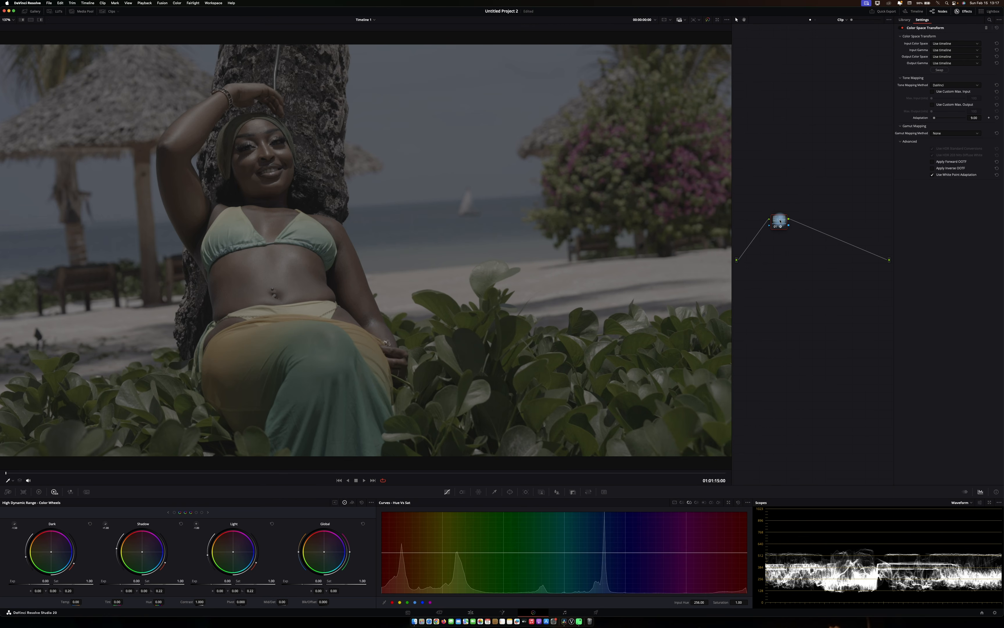
- Set the transform's input color space to Sony S-Gamut3 and its input gamma to Sony S-Log3
click(941, 44)
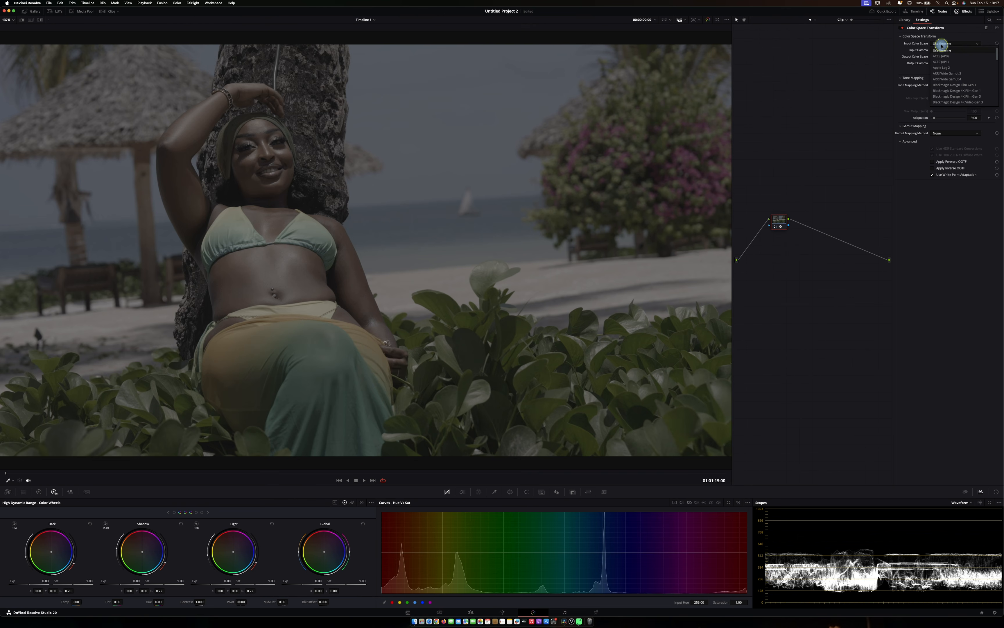
scroll(950, 71, down, 10)
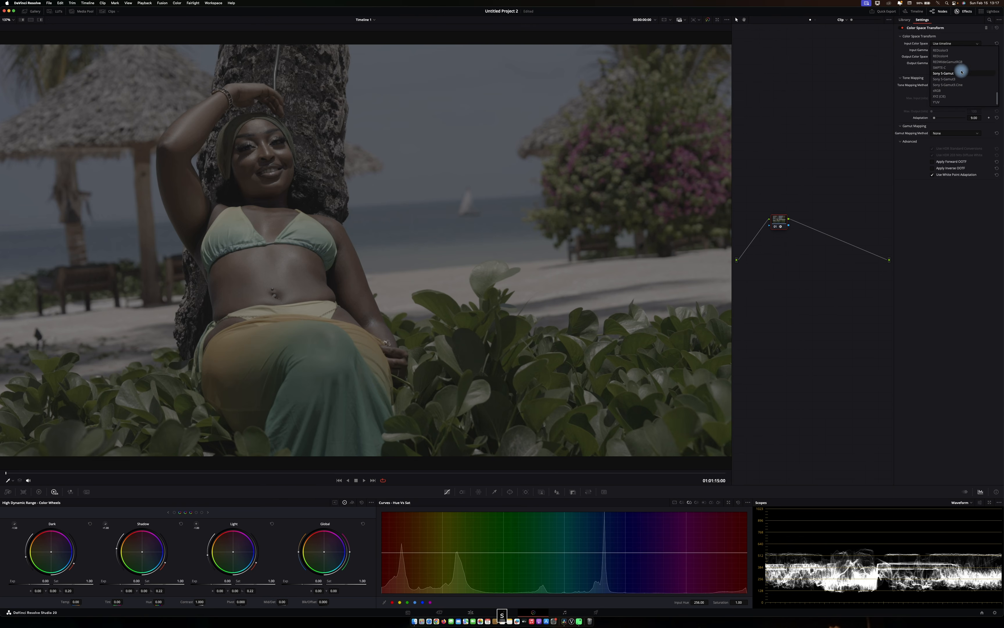
click(951, 84)
click(945, 49)
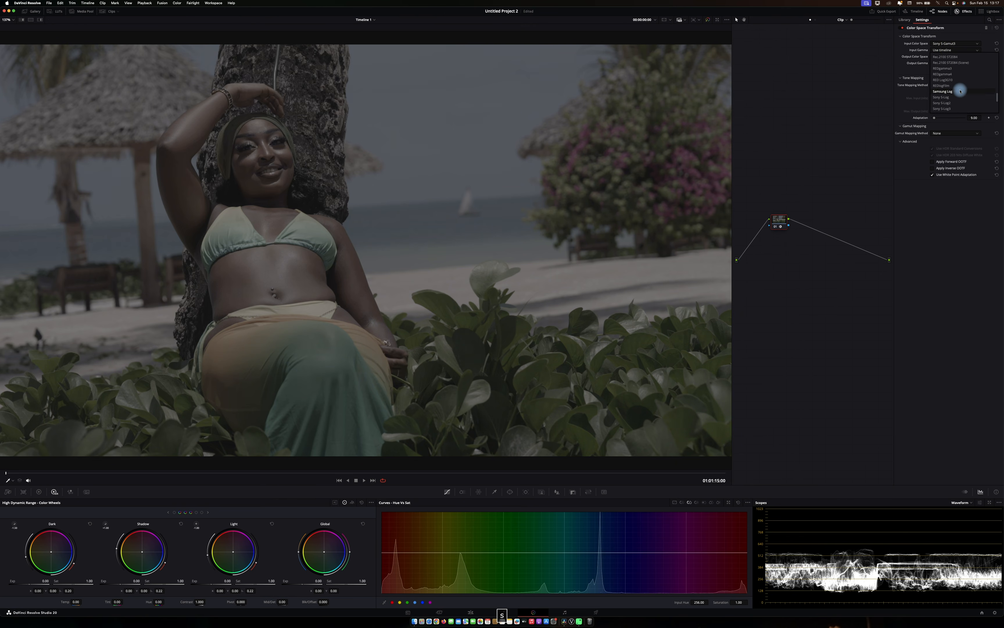
click(953, 77)
- Set the transform's output color space to ARRI Wide Gamut and its output gamma to ARRI LogC, and close the effects
click(949, 56)
click(953, 86)
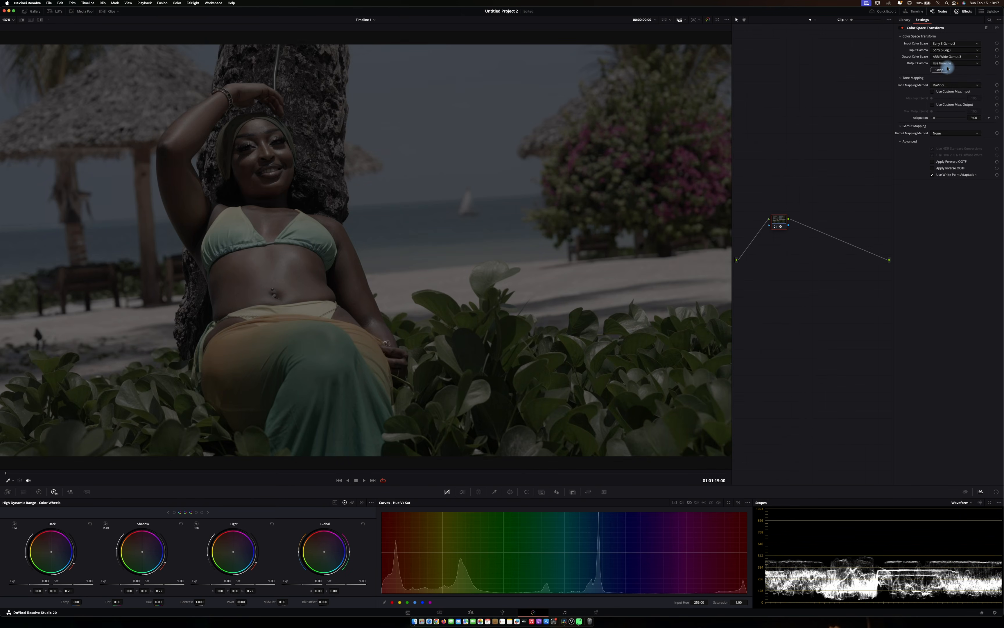
click(946, 63)
click(948, 98)
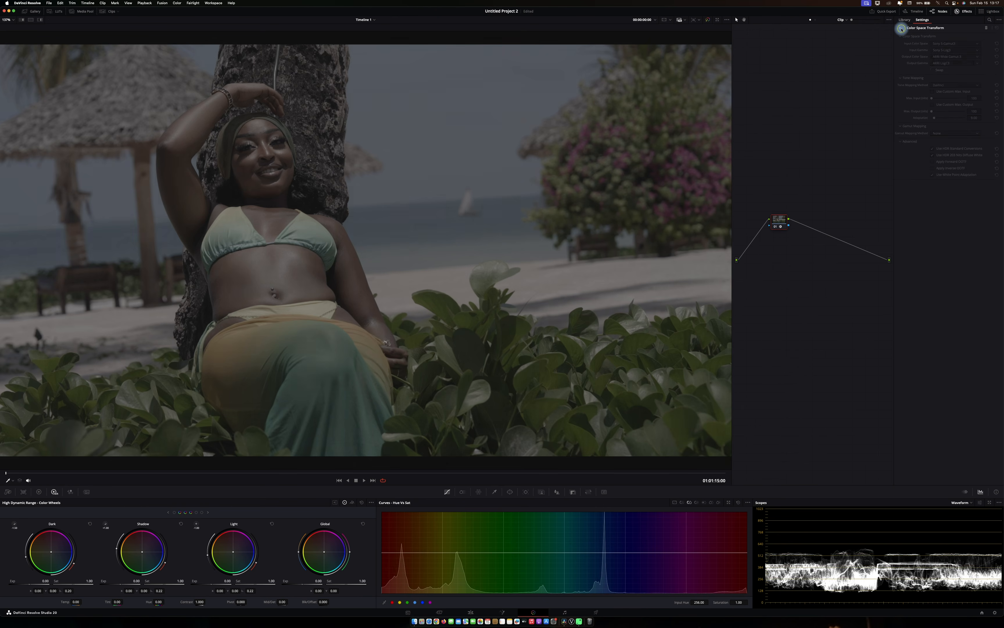
click(965, 12)
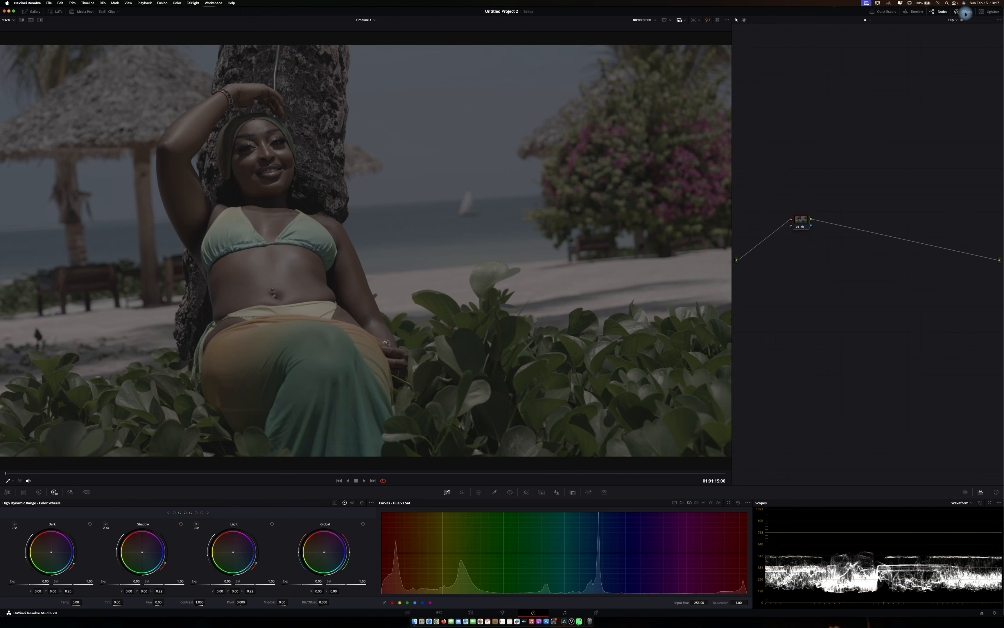
- Preview the shot full screen and compare the image with and without the Color Space Transform node
key(super+d)
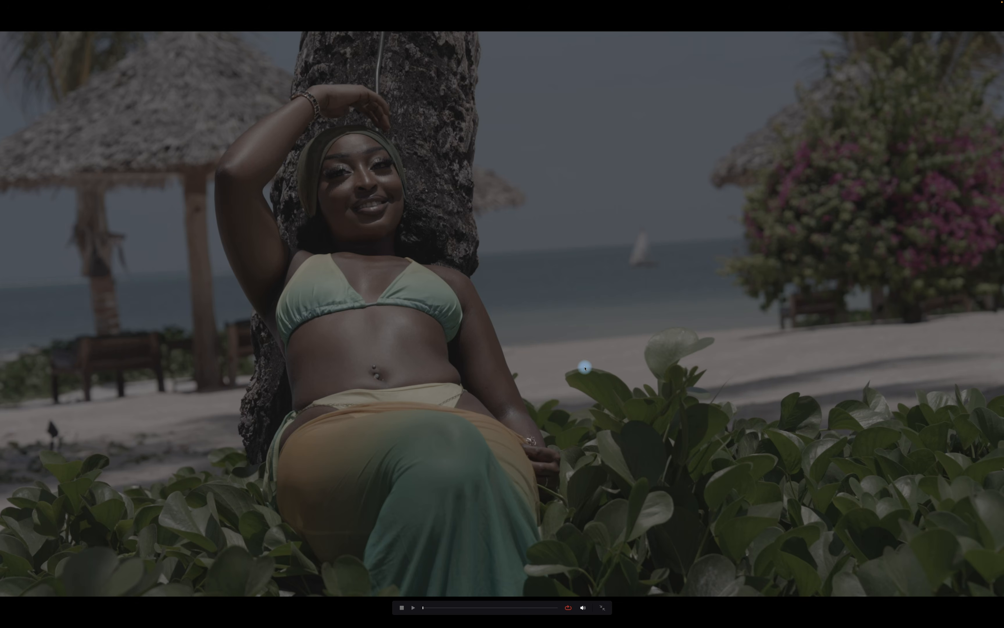
key(Escape)
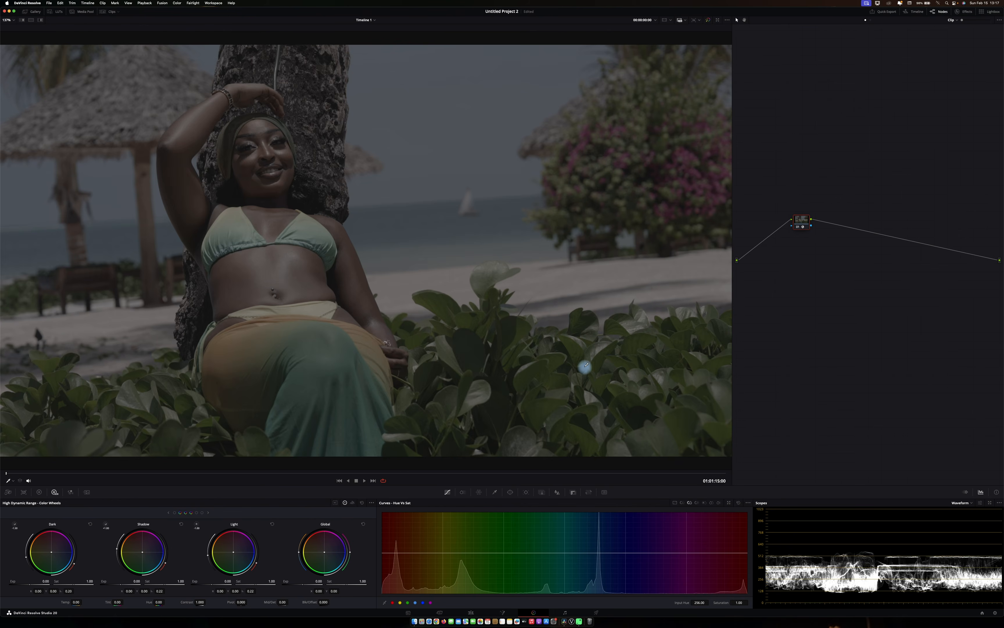
key(super+d)
- Add a serial node after the Color Space Transform node and spread the two nodes to opposite ends of the graph
key(alt+s)
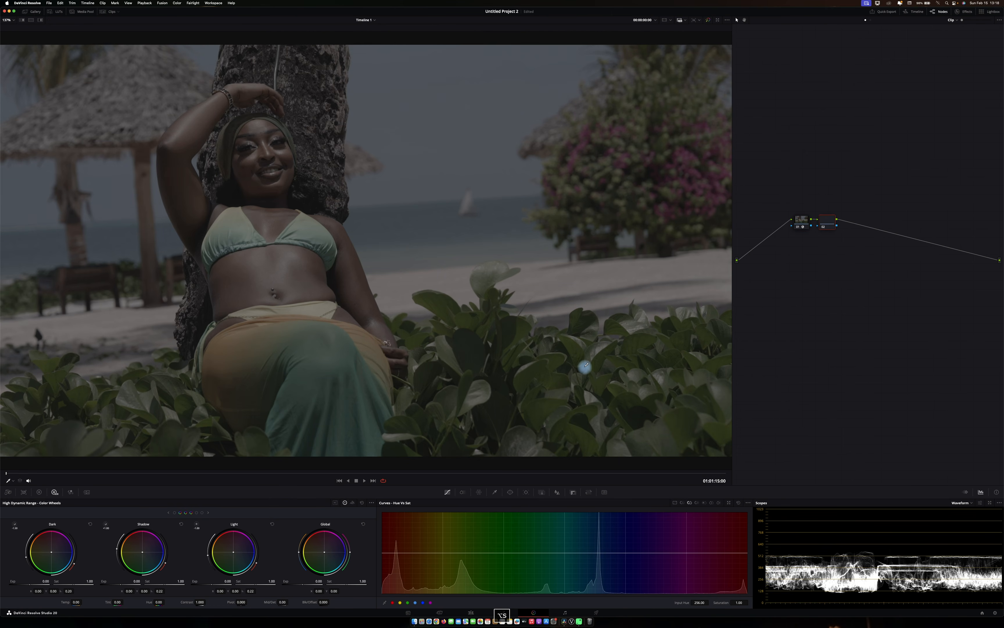
drag(827, 222, 934, 217)
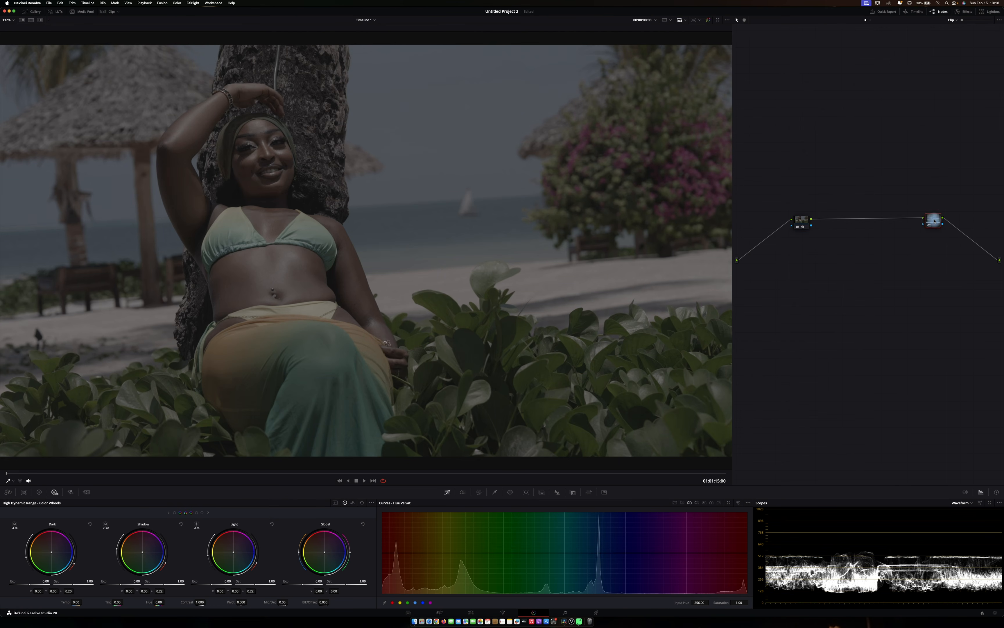
drag(802, 222, 768, 249)
drag(934, 219, 956, 244)
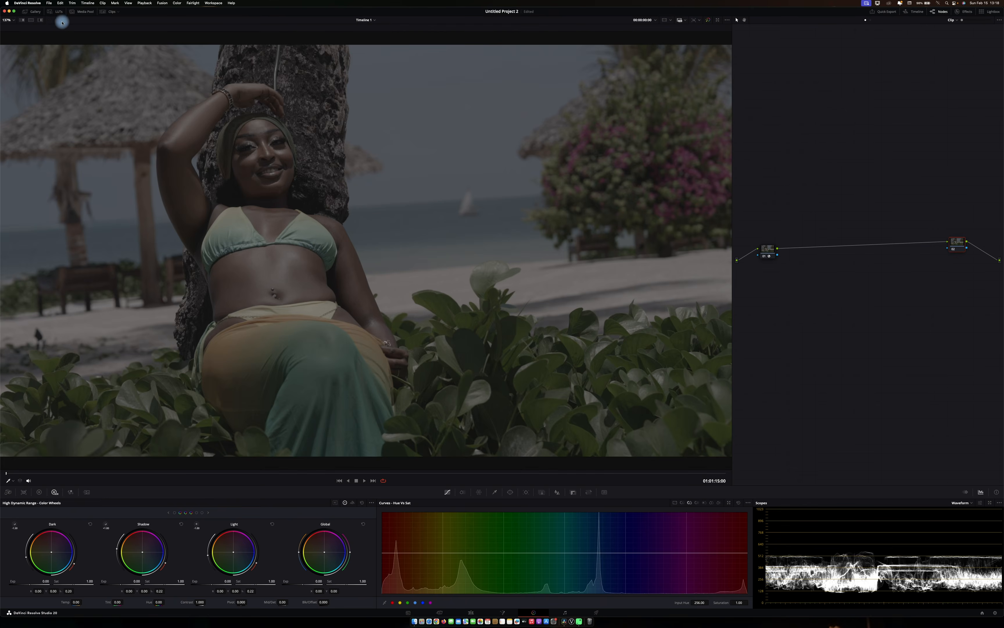
- Compare the LUTs in the QG PRINTGRADE V1 folder on the last node and keep the 160T LUT applied
click(57, 12)
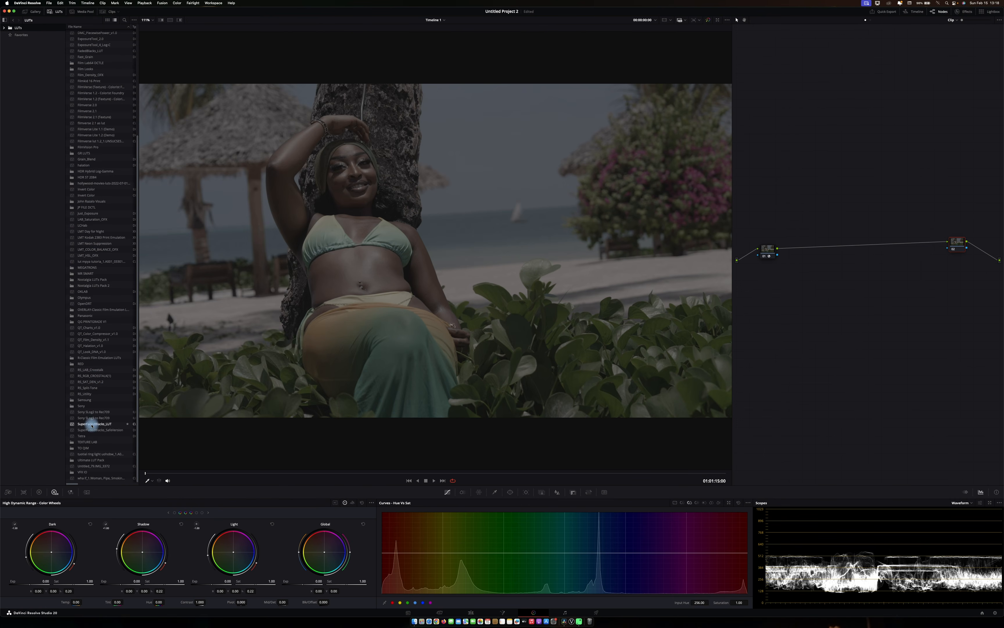
double_click(96, 322)
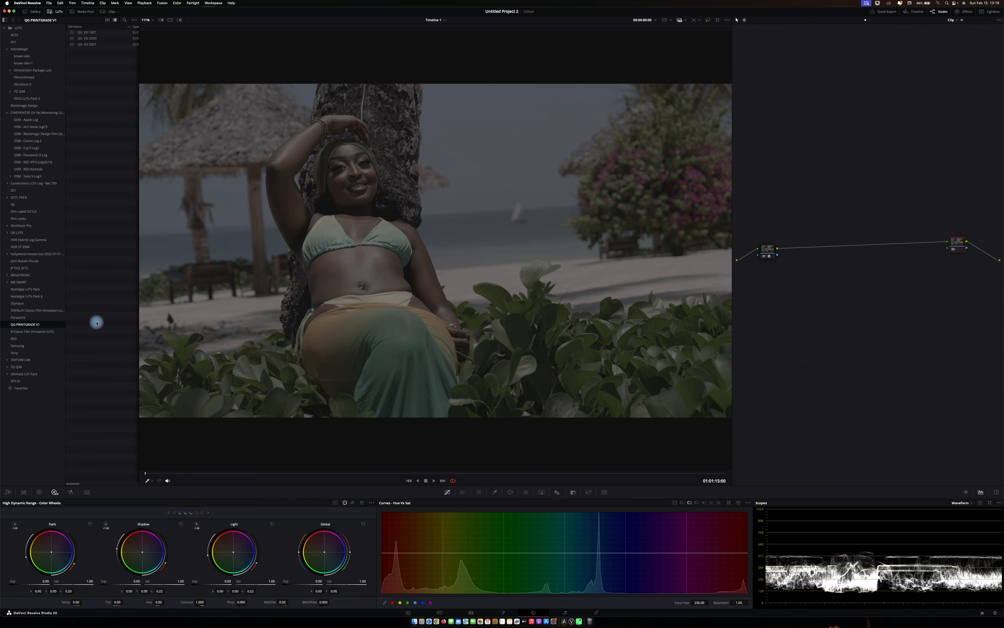
double_click(97, 34)
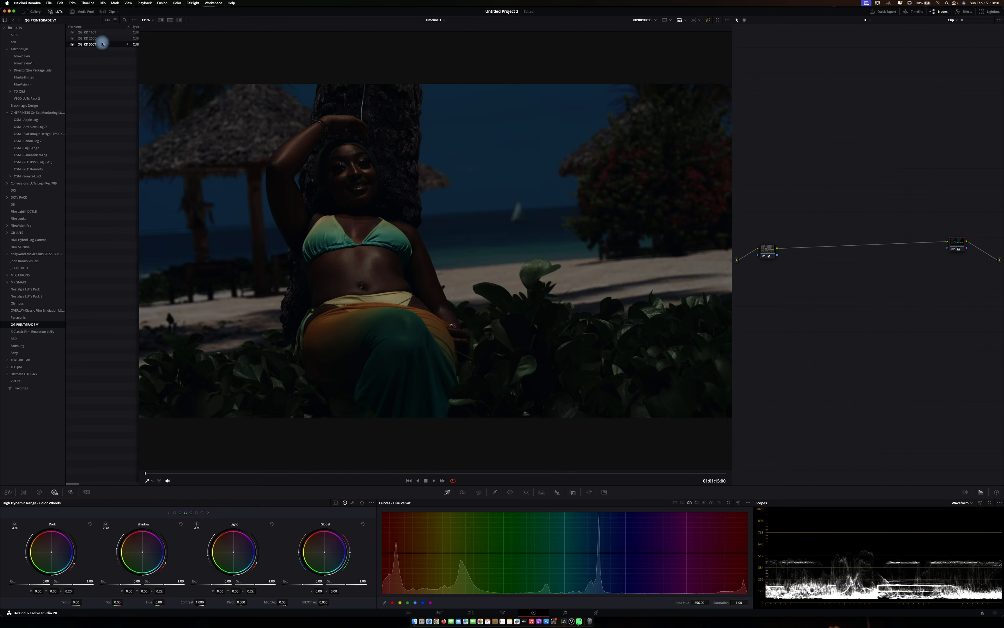
double_click(100, 33)
double_click(100, 39)
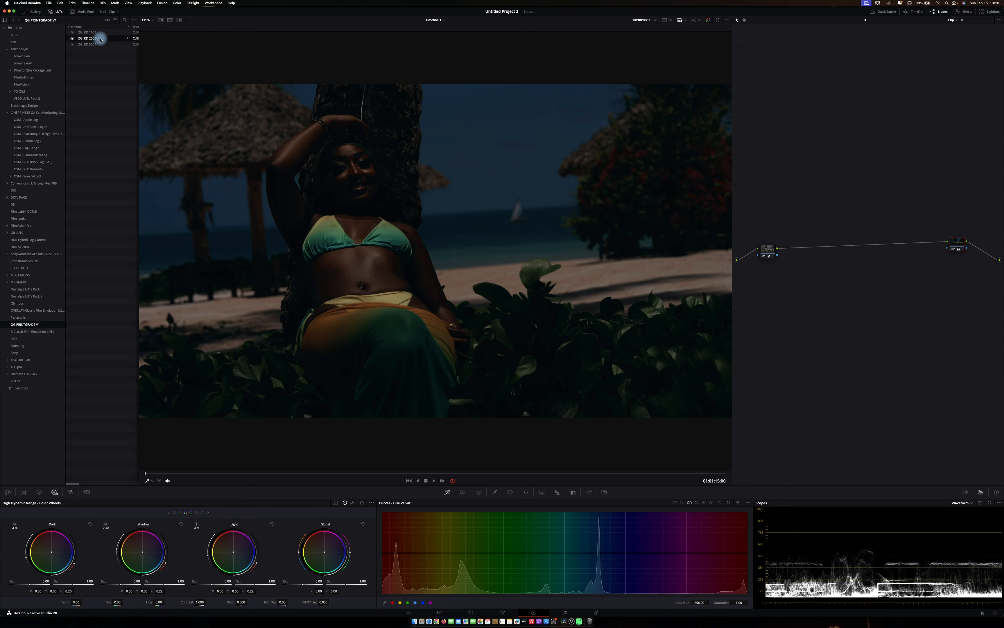
double_click(89, 33)
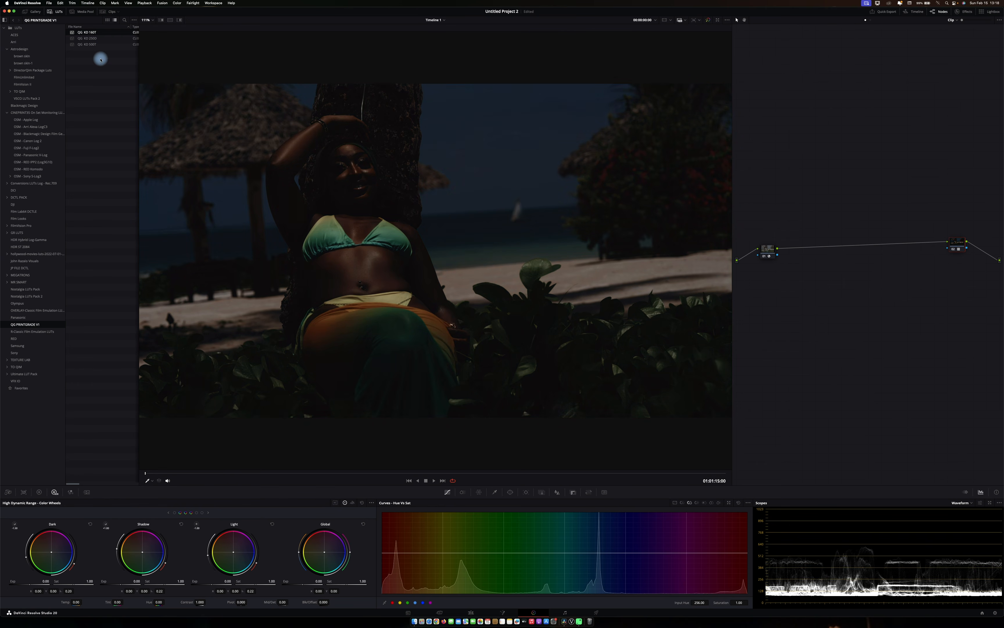
click(53, 13)
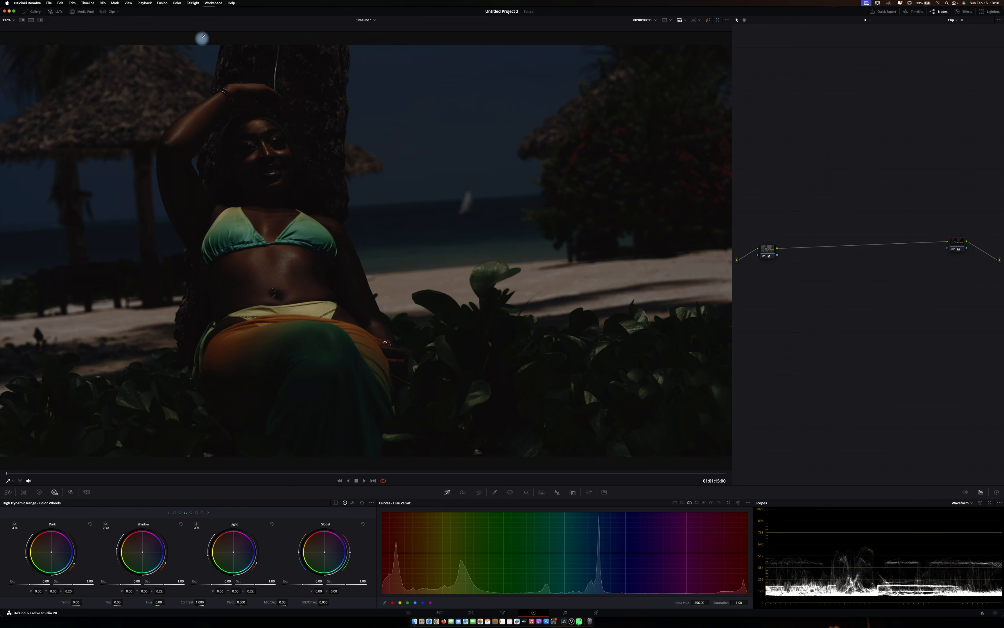
- Add a serial node between the Color Space Transform node and the LUT node
drag(765, 251, 763, 247)
key(alt+s)
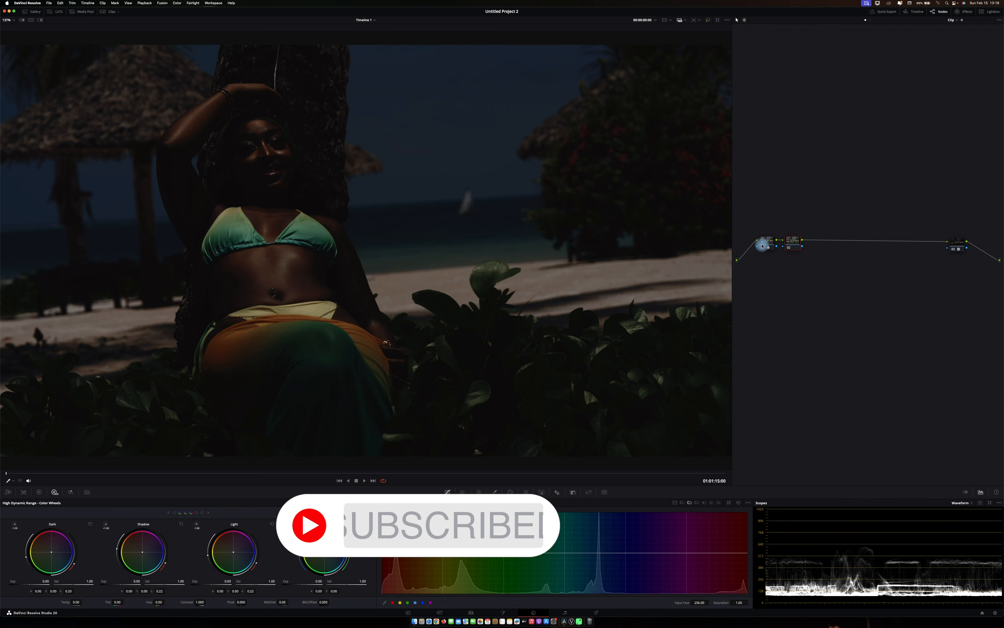
- Try a Global exposure of 2.40 on the new middle node and reset its node grade
drag(296, 580, 559, 591)
right_click(800, 245)
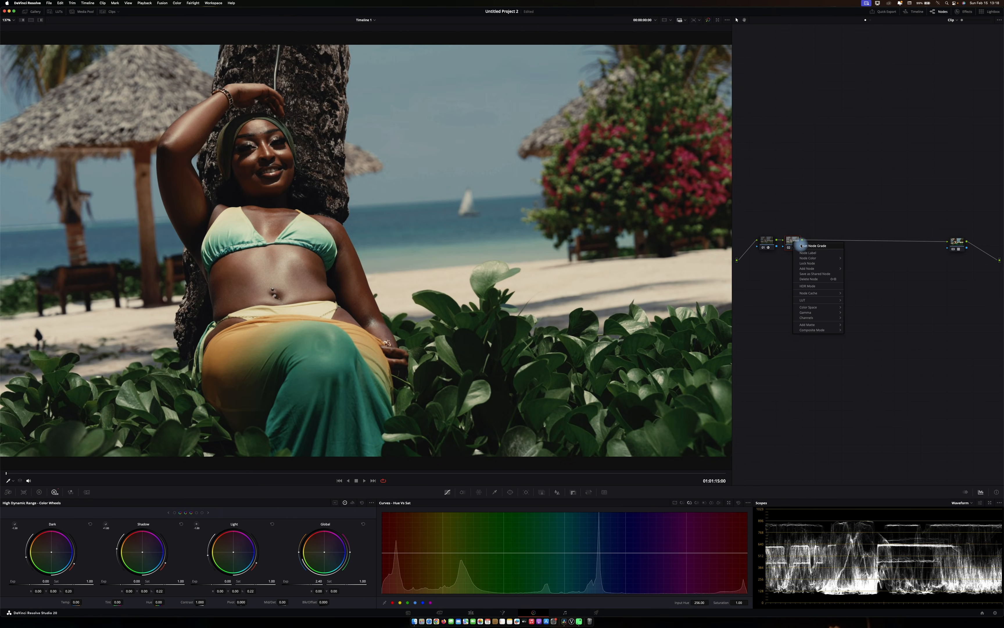
click(801, 245)
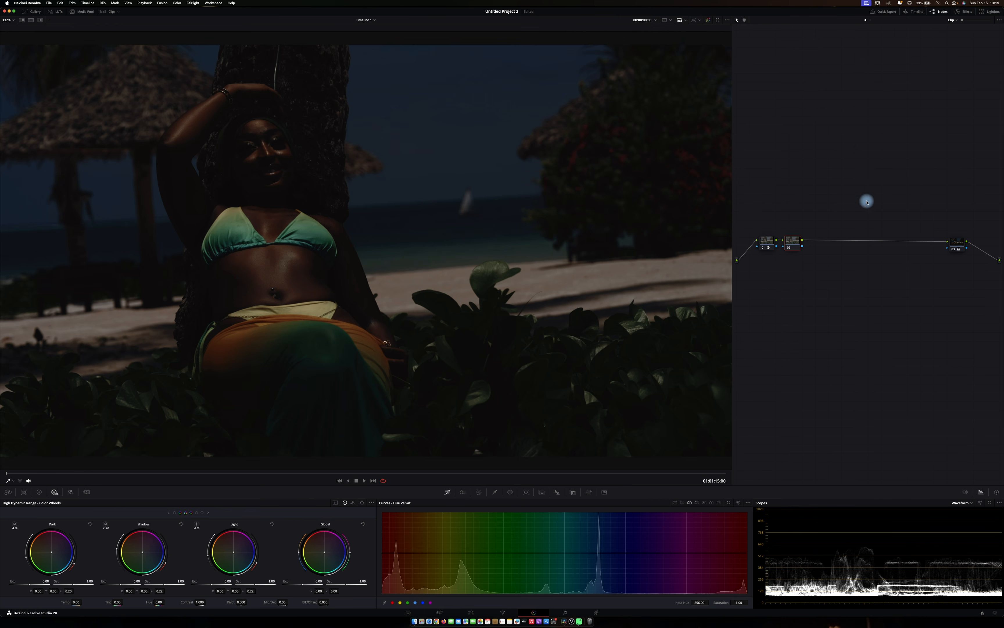
right_click(790, 240)
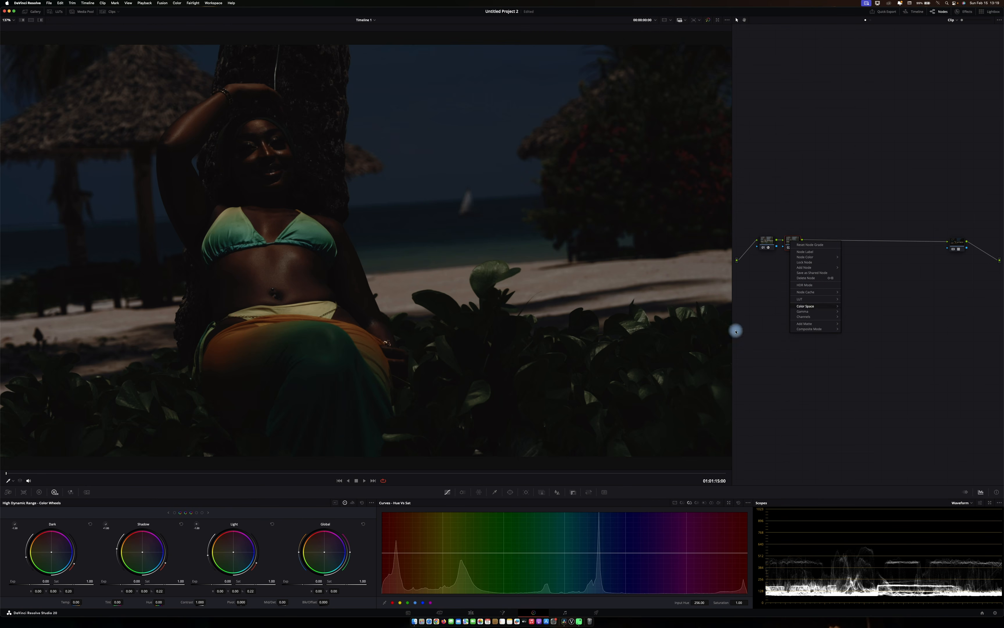
click(814, 399)
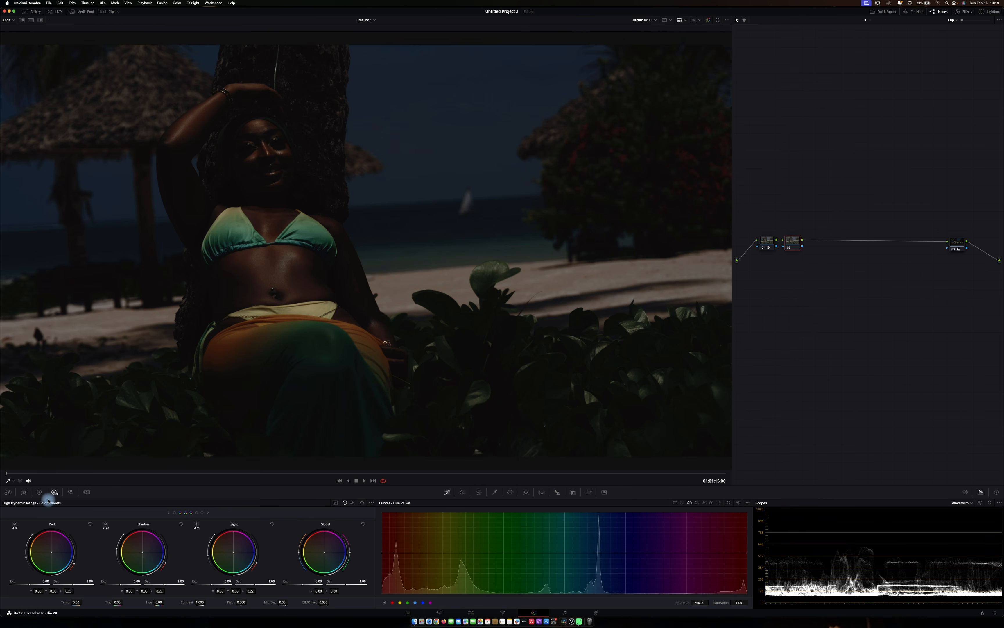
- Set the High Dynamic Range wheels to an ARRI Wide Gamut color space and an ARRI LogC gamma
click(371, 502)
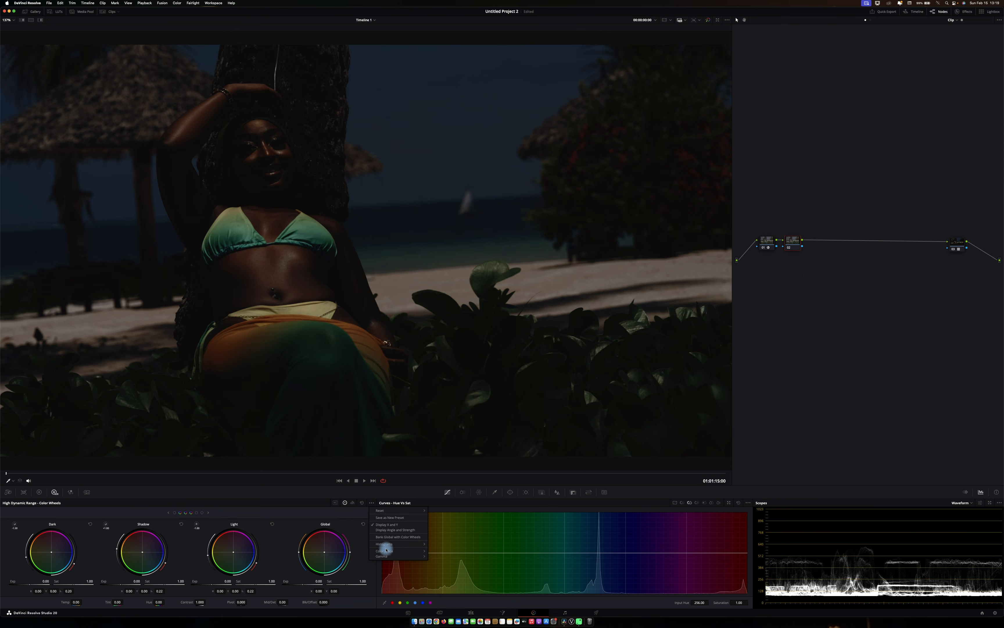
mouse_move(386, 550)
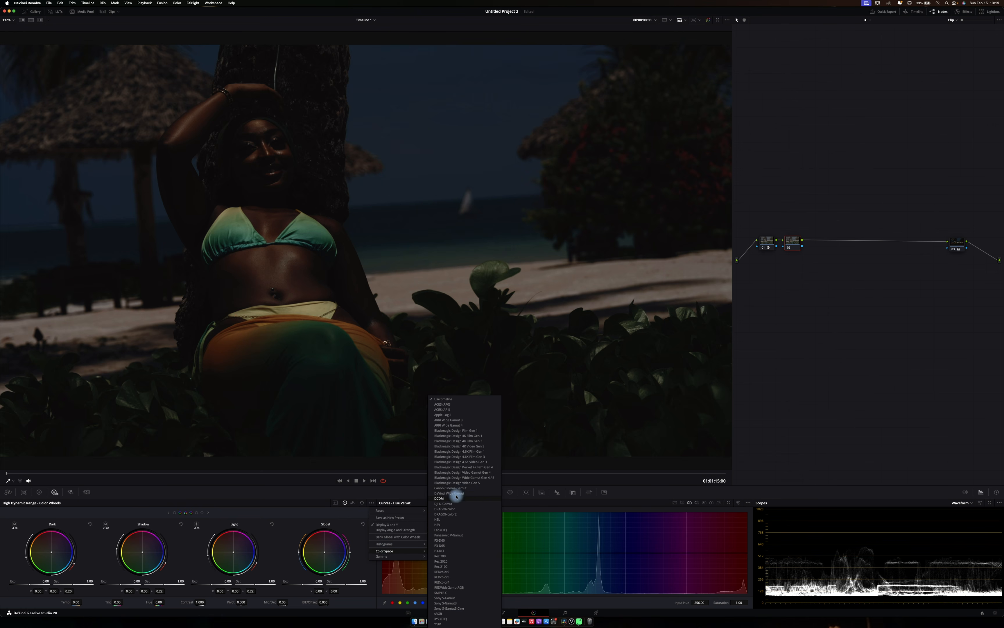
click(458, 419)
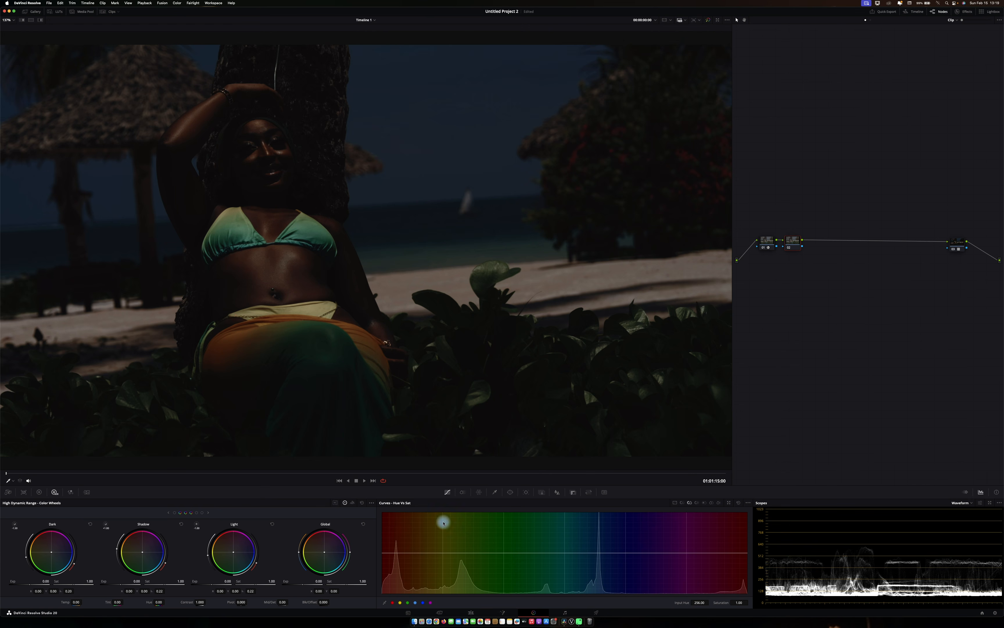
click(372, 503)
mouse_move(384, 556)
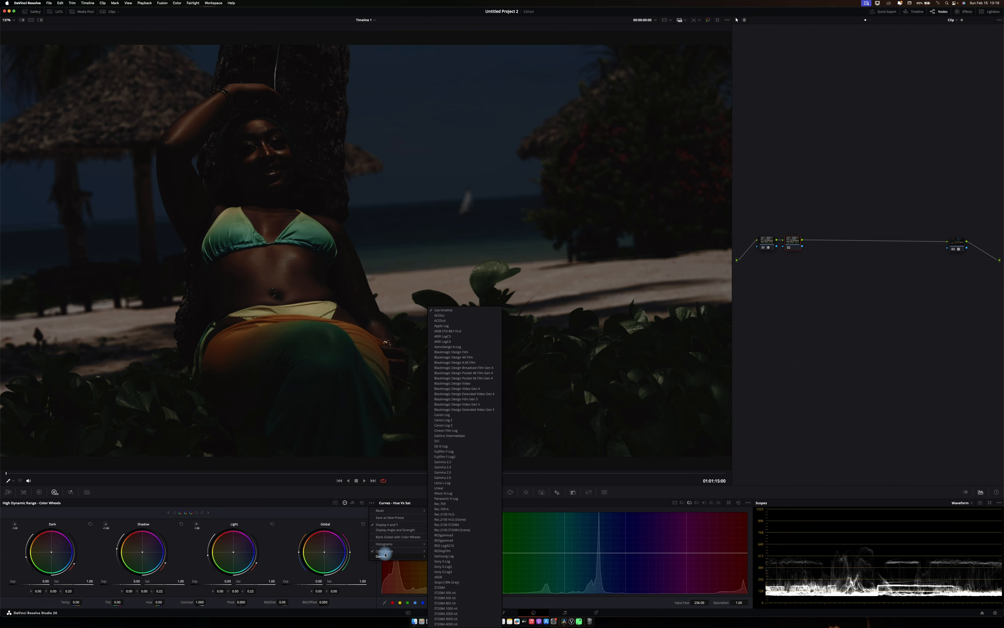
click(457, 335)
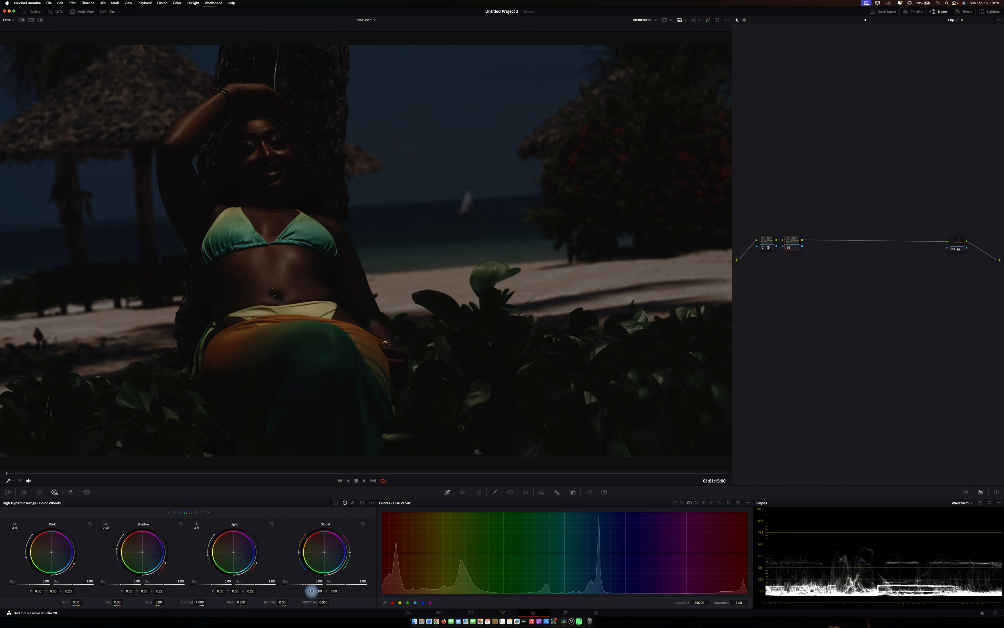
- Set the middle node's Global exposure to 2.50 and its Light exposure to -1.27 with the HDR wheels
drag(299, 587, 566, 585)
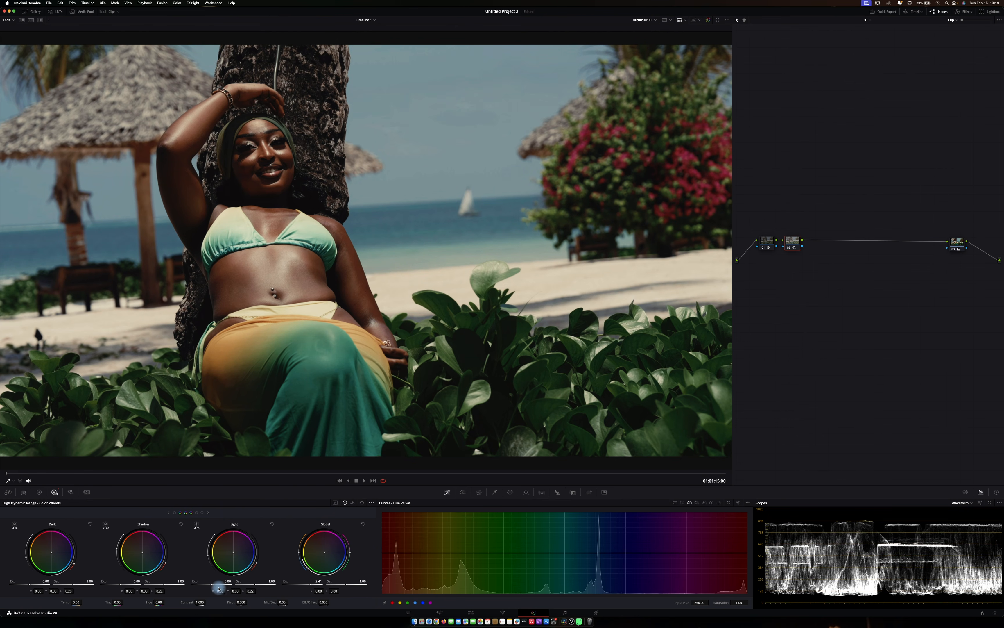
drag(208, 583, 92, 583)
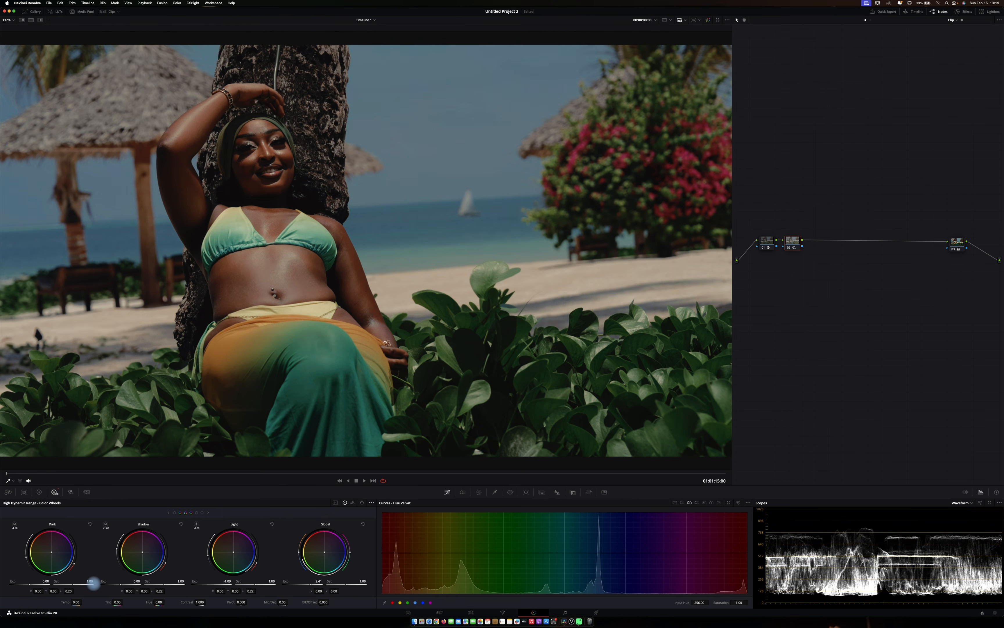
drag(303, 584, 330, 584)
drag(221, 584, 183, 583)
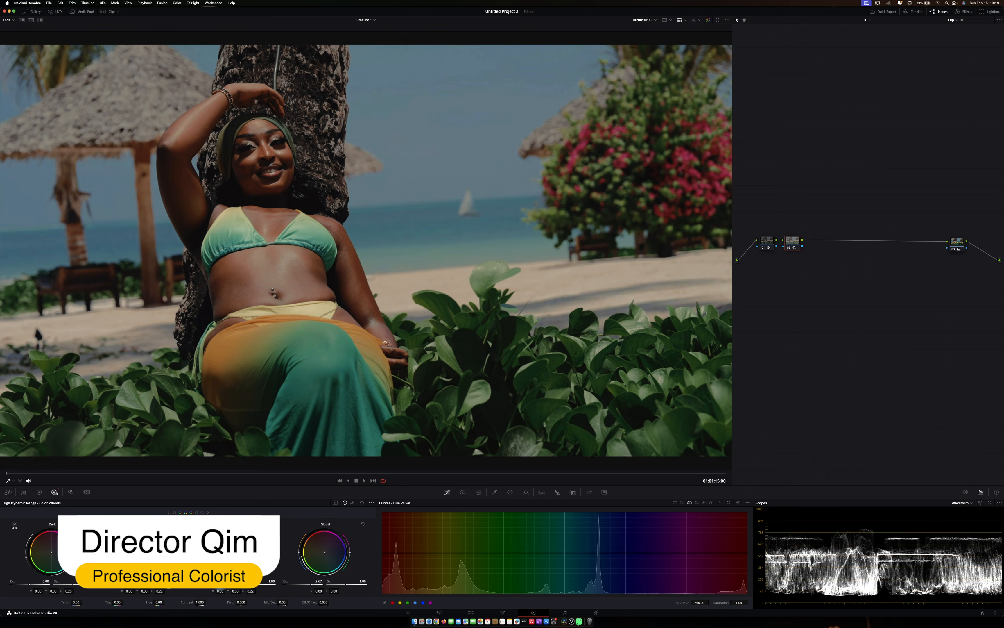
drag(312, 583, 307, 583)
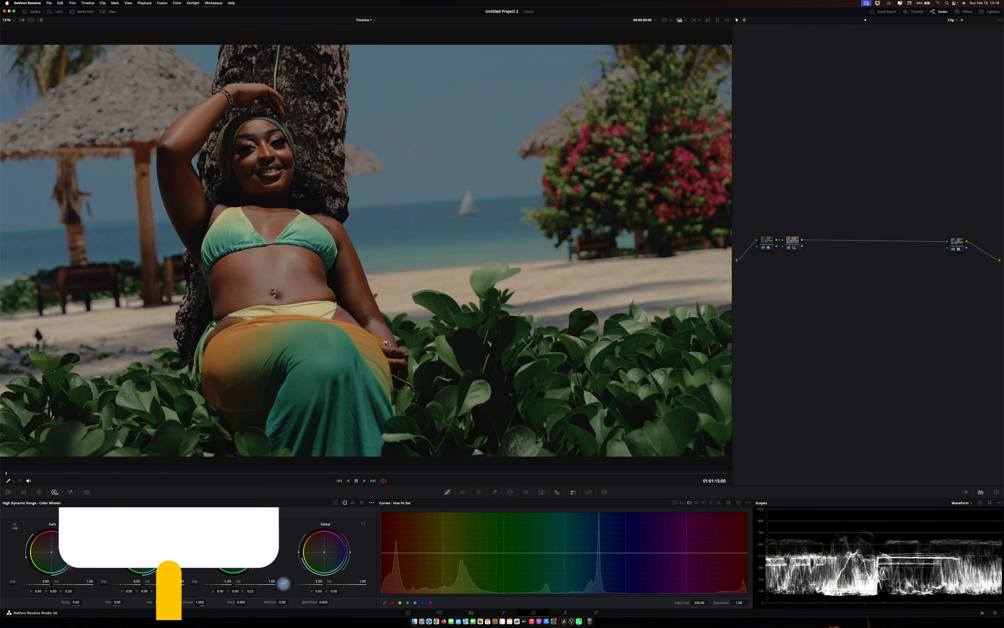
drag(215, 584, 240, 584)
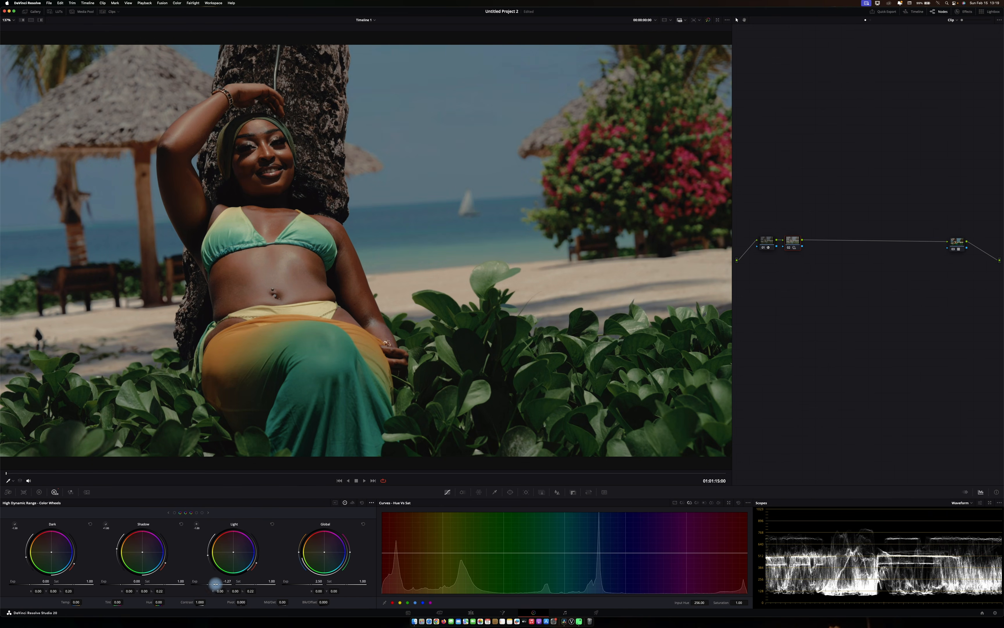
- In the primaries, set the middle node's Gamma to 0.02 and Highlights to about -67.50
click(39, 492)
click(347, 502)
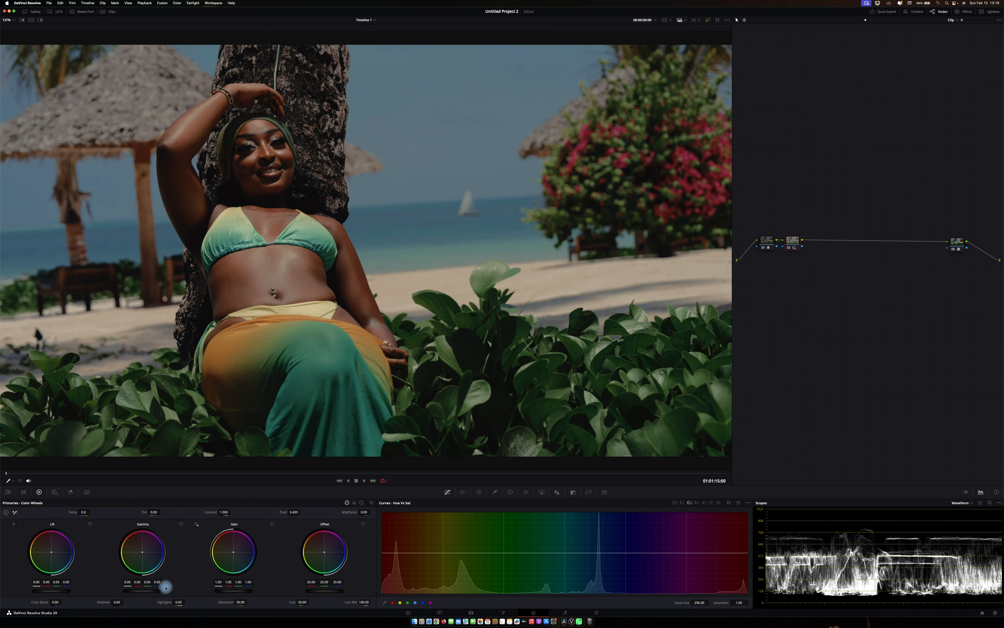
mouse_move(142, 593)
mouse_down()
mouse_move(174, 601)
mouse_move(145, 600)
mouse_up()
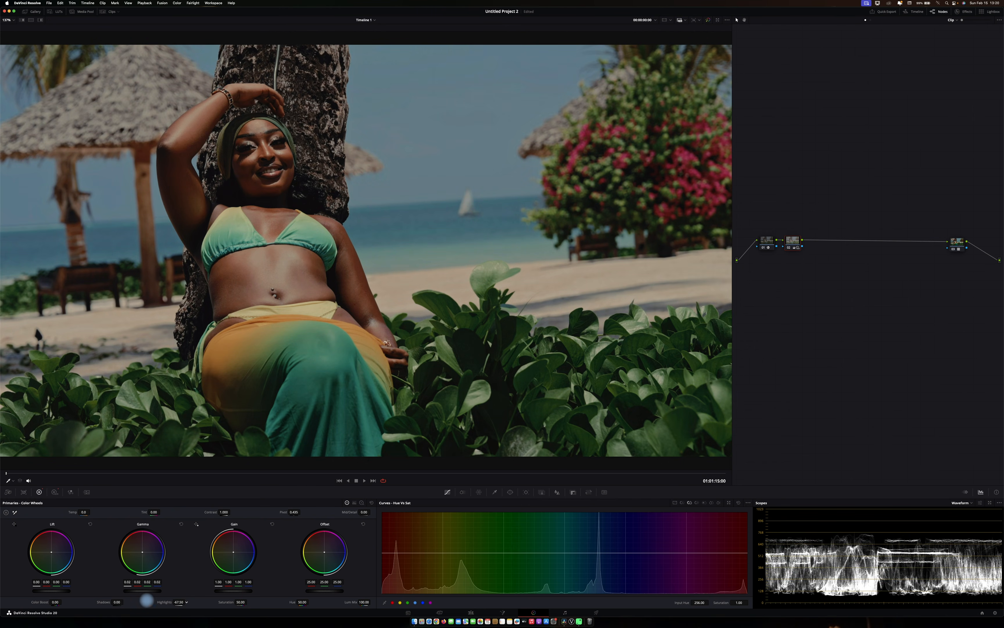
- Rebalance the middle node's HDR wheels to a Global exposure of 2.24 and a Light exposure of about -0.76
click(788, 247)
click(790, 248)
click(55, 492)
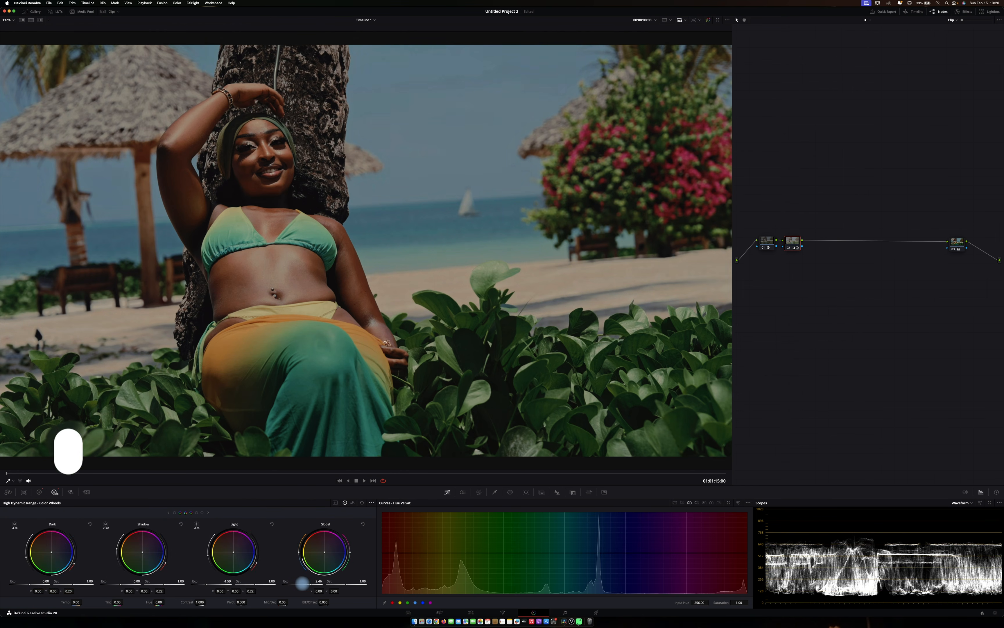
mouse_move(298, 581)
mouse_down()
mouse_move(266, 583)
mouse_move(307, 583)
mouse_up()
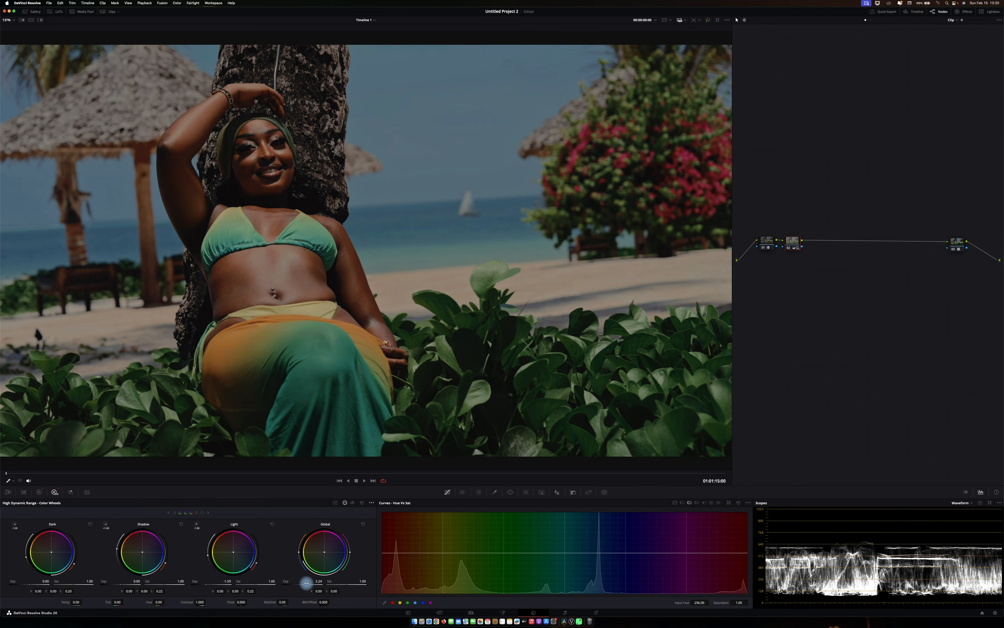
click(271, 523)
drag(209, 582, 126, 588)
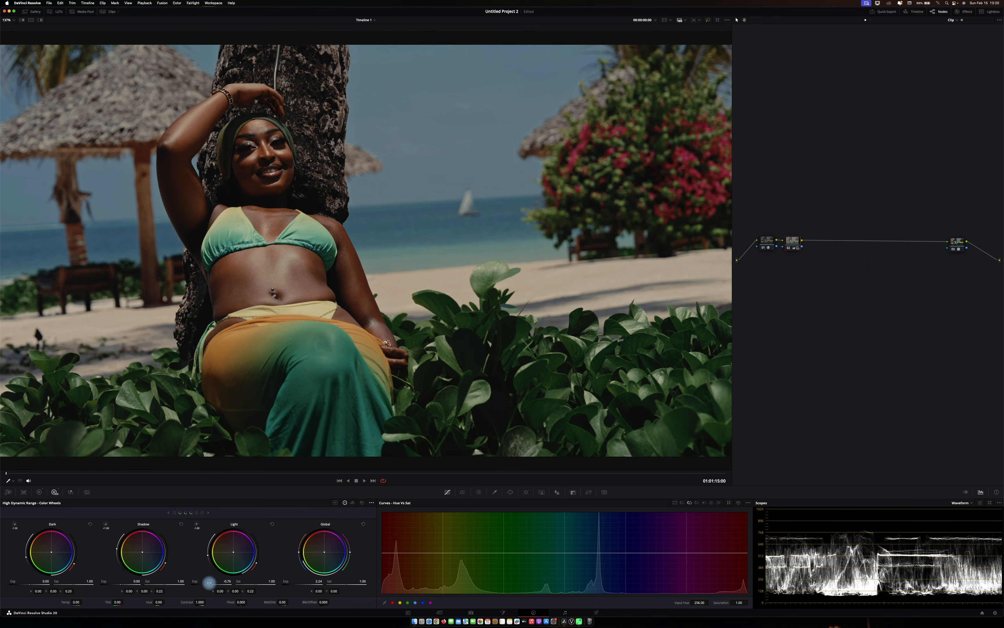
- Compare the exposure node's grade off and on in the full-screen viewer and save the project
key(p)
key(super+d)
key(super+d)
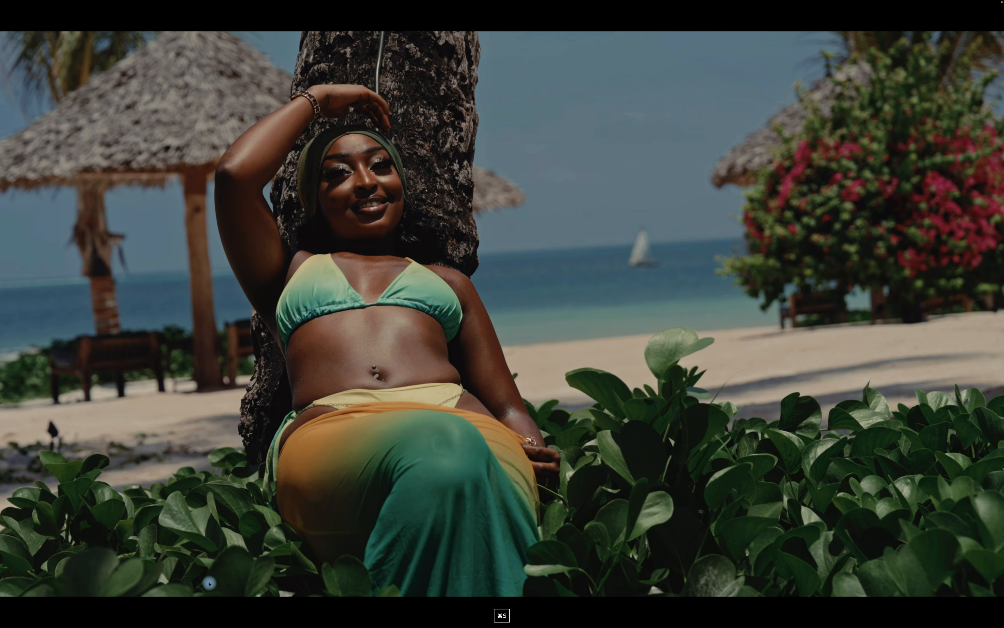
key(p)
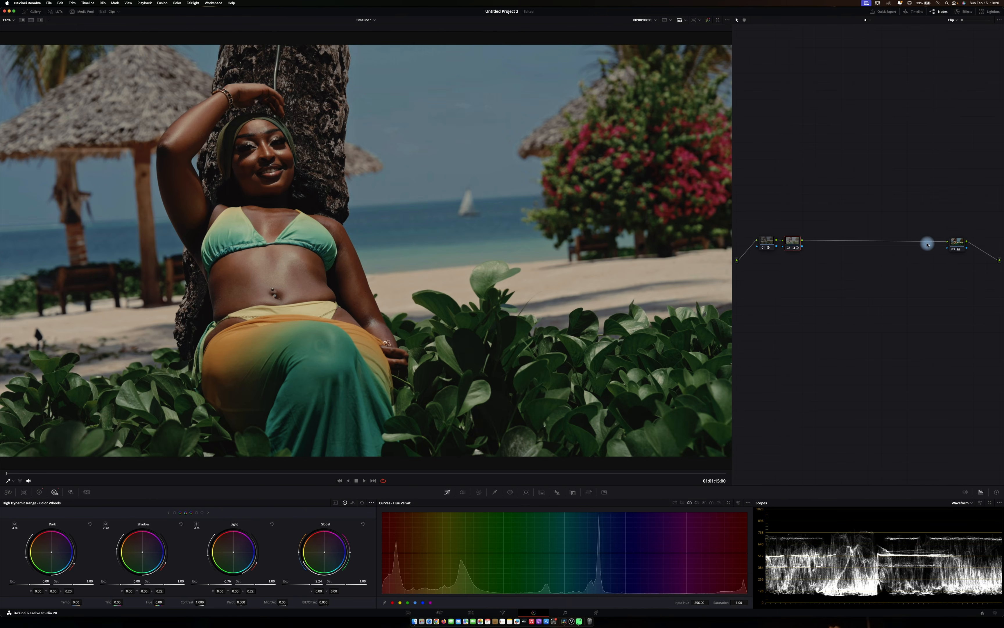
- Add a serial node after the exposure node
right_click(792, 245)
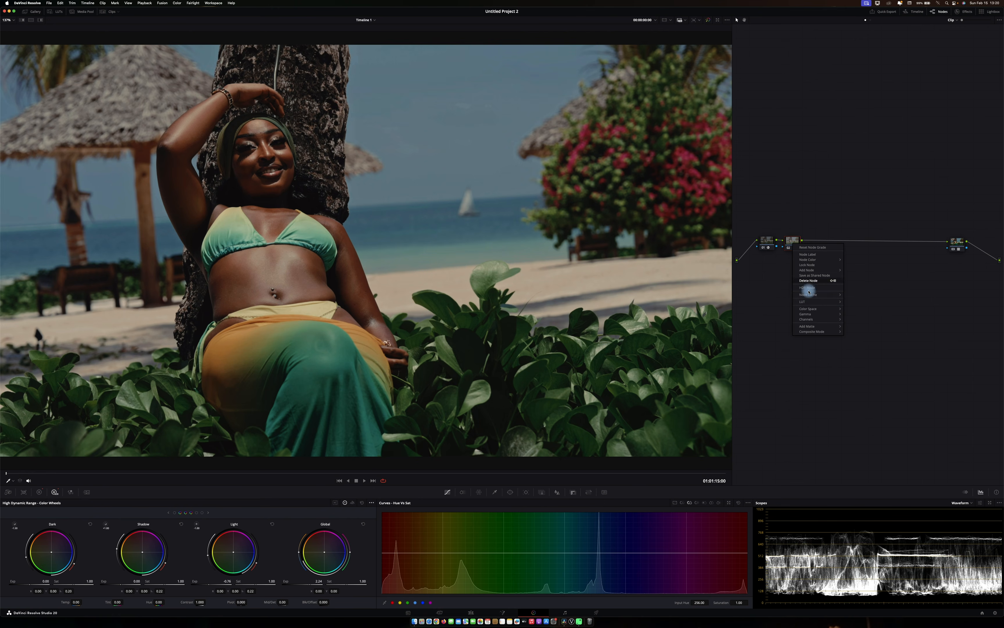
mouse_move(809, 302)
click(814, 202)
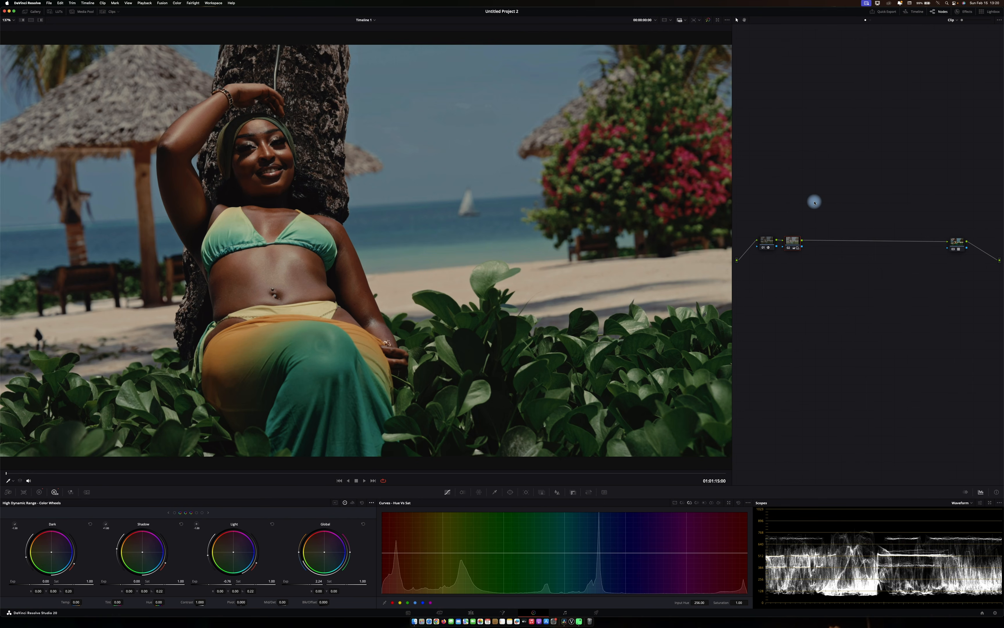
key(alt+s)
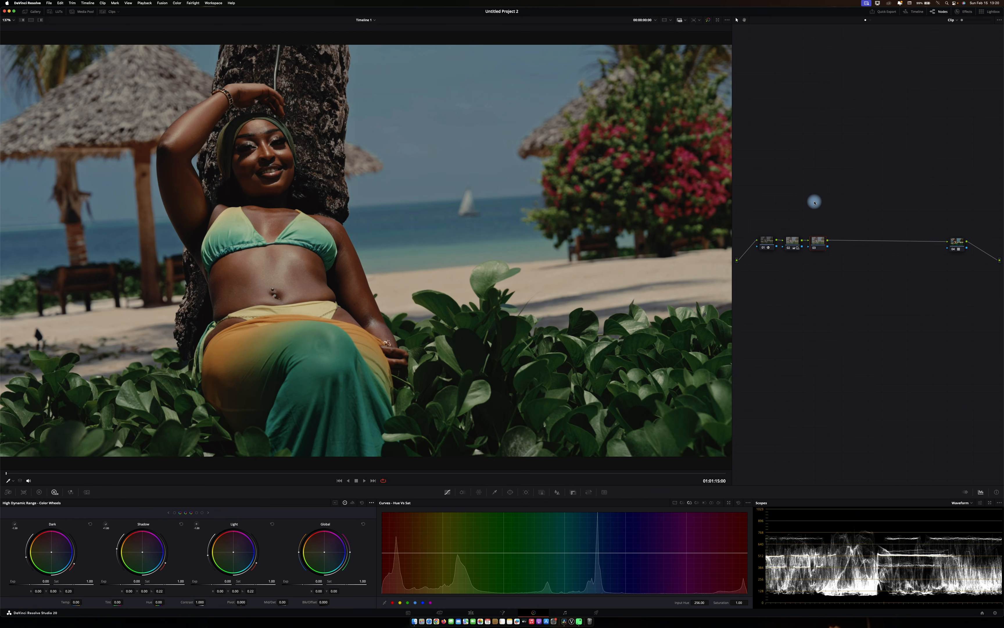
- Disable channels 1 and 3 on the new node and set its color space to HSV
right_click(822, 245)
mouse_move(842, 320)
click(905, 322)
right_click(822, 245)
click(838, 321)
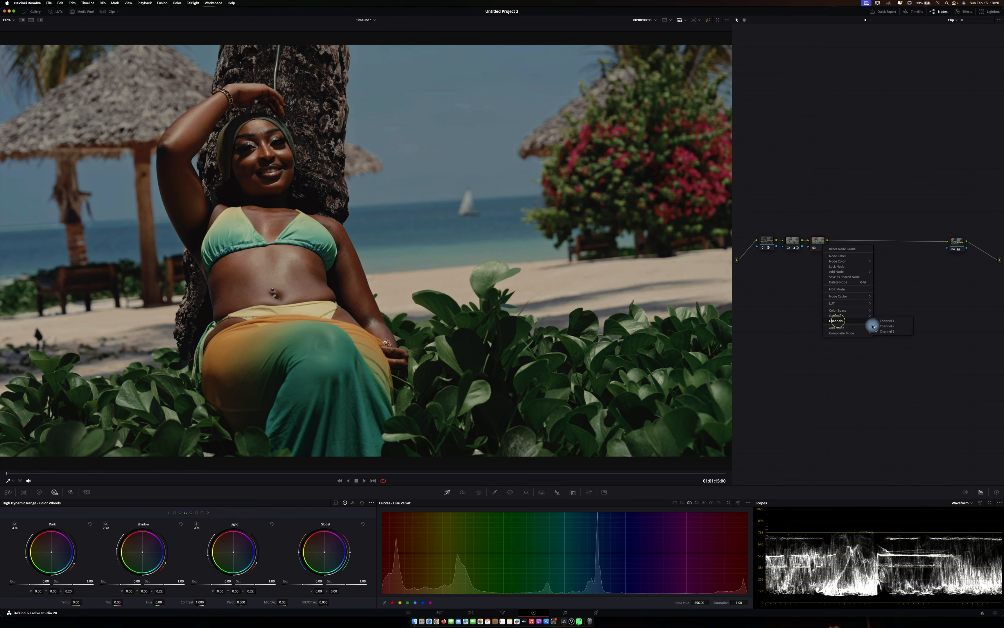
click(892, 328)
right_click(820, 242)
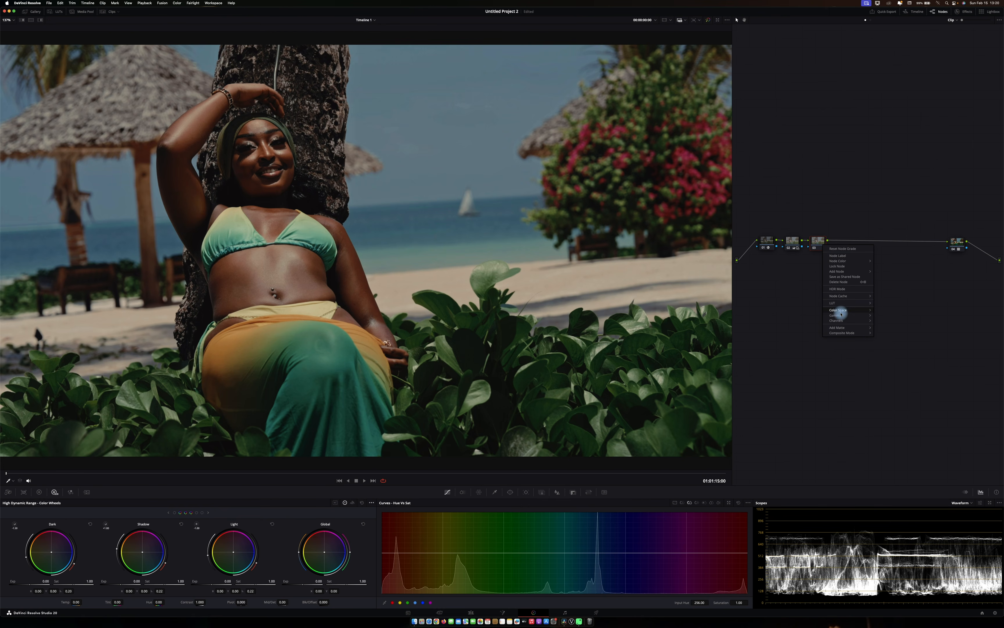
mouse_move(841, 321)
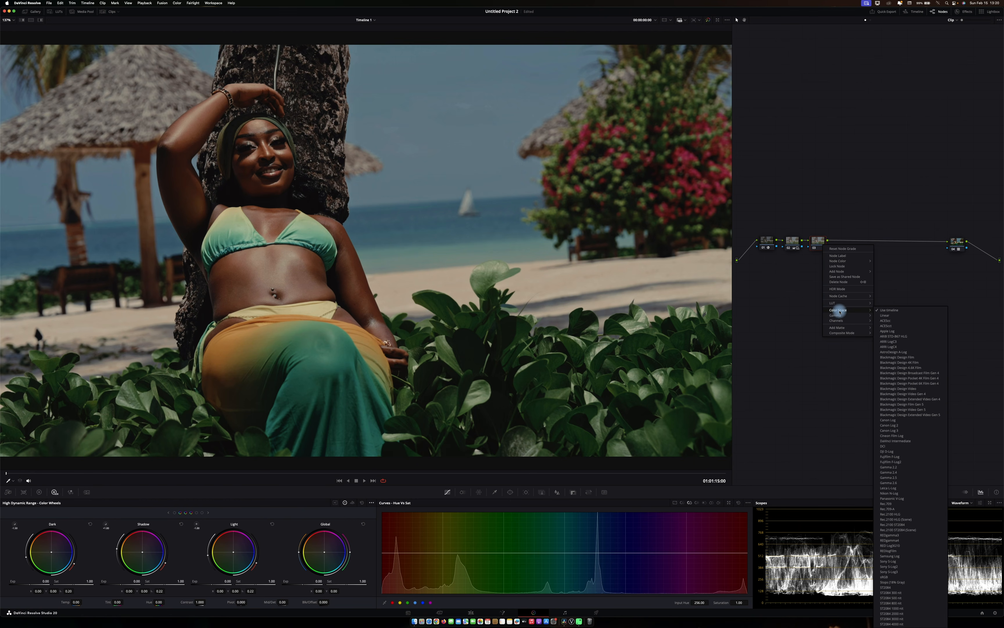
click(884, 432)
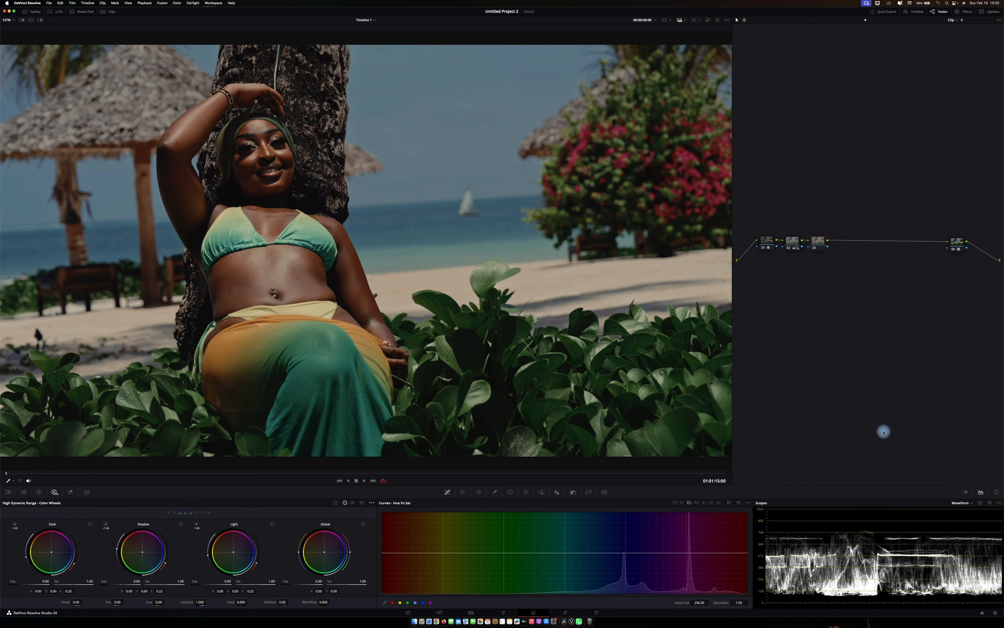
- Switch the scope to Vectorscope and set the HSV node's Gain to 1.30 to raise saturation
click(960, 503)
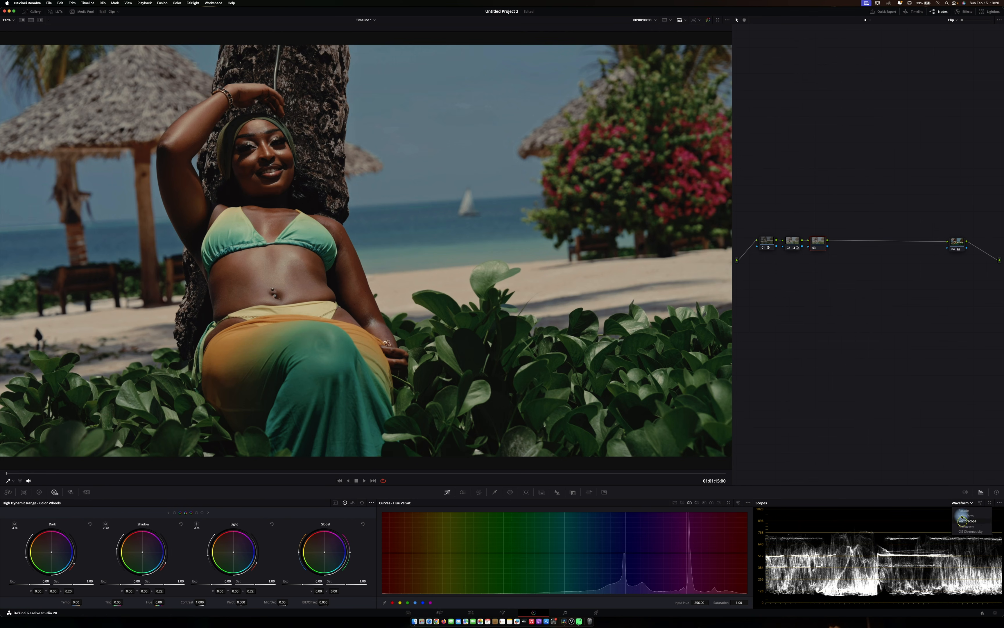
click(966, 520)
click(39, 492)
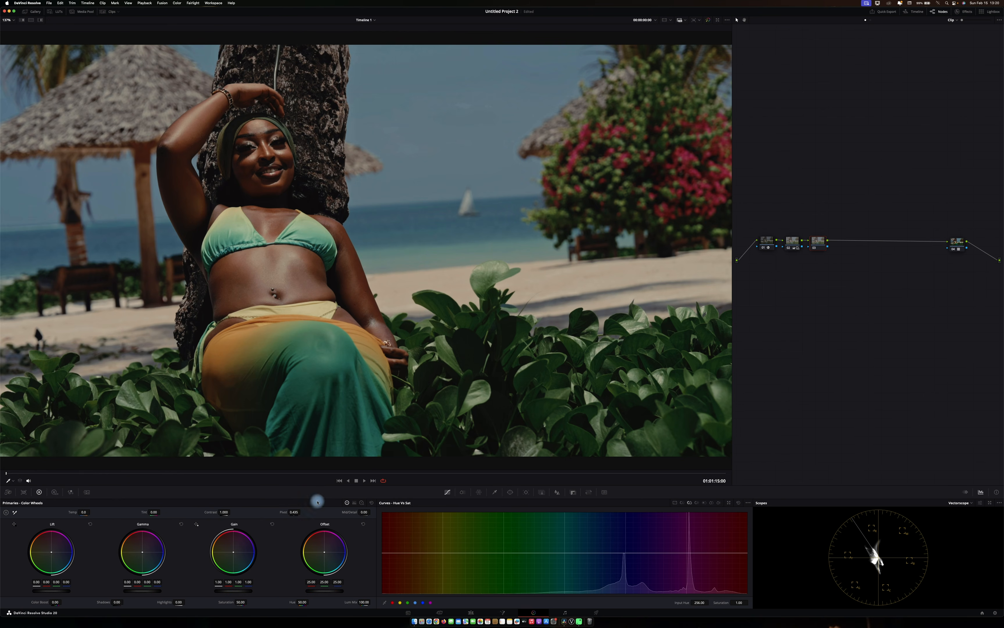
drag(224, 590, 301, 590)
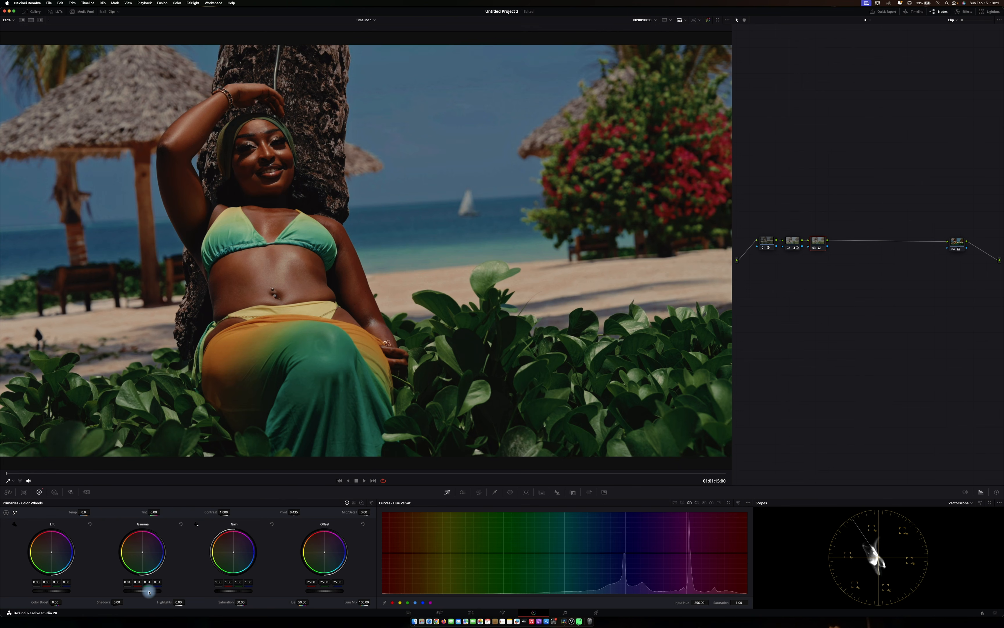
- On the exposure node, set Shadows to about 20 and Highlights to about -83
click(798, 242)
key(p)
key(p)
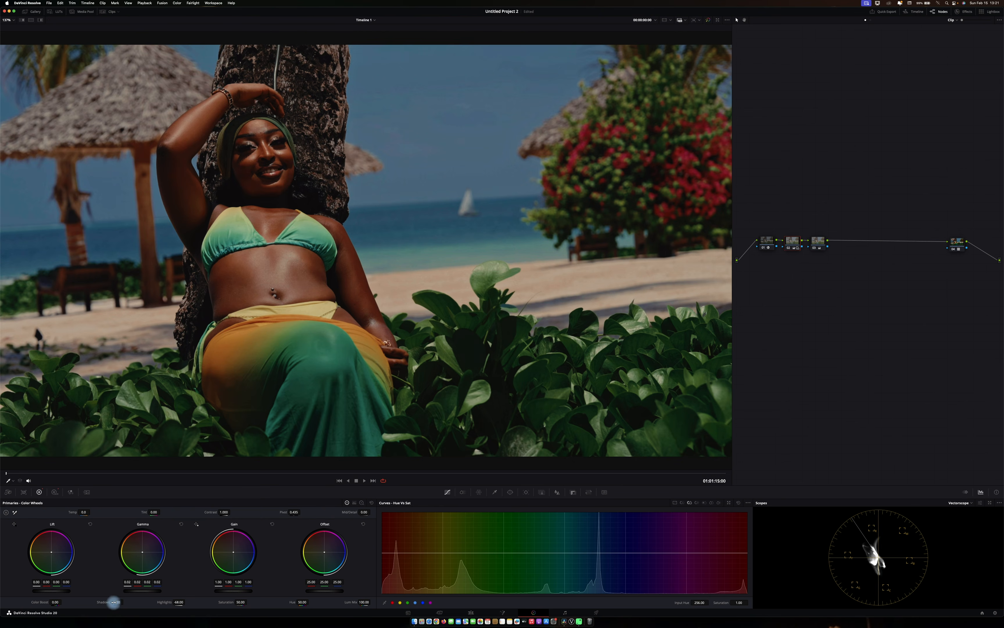
drag(116, 602, 126, 599)
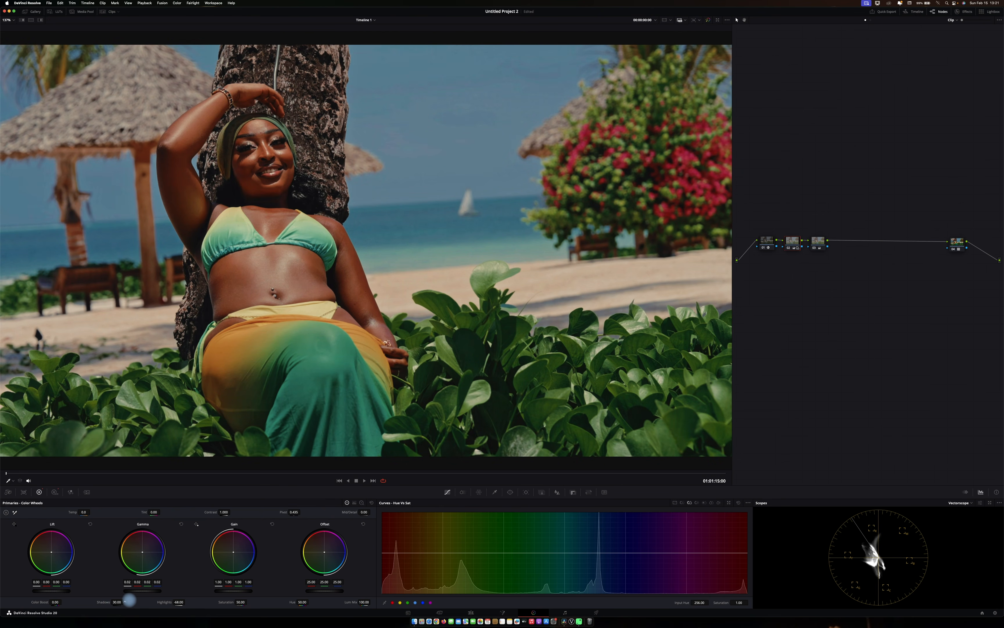
mouse_move(129, 598)
mouse_down()
mouse_move(175, 602)
mouse_move(112, 601)
mouse_up()
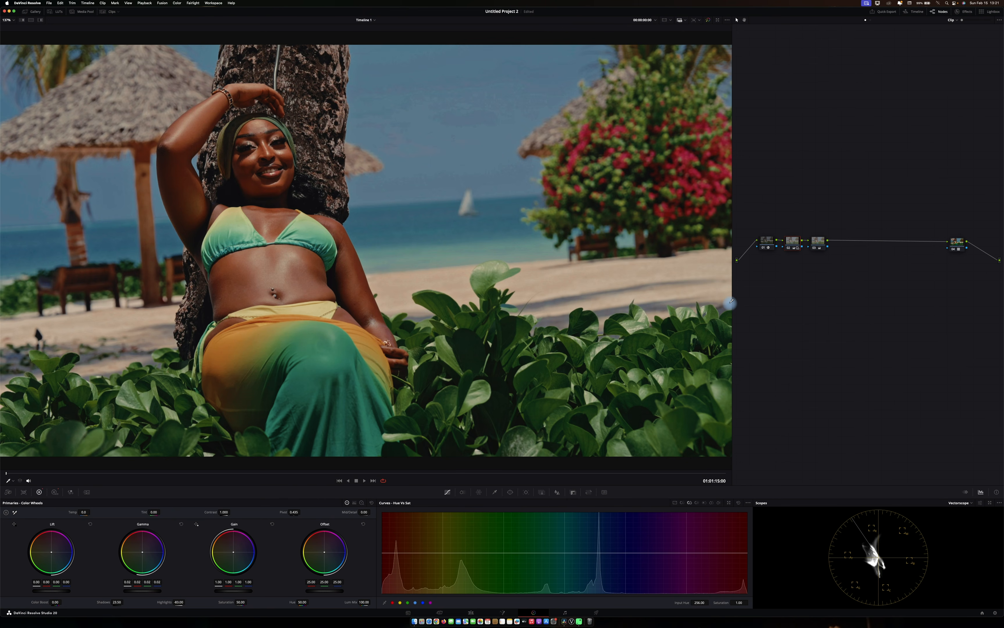
- Preview the 500T and 160T PRINTGRADE LUTs against the grade on the last node and close the LUT browser
click(958, 241)
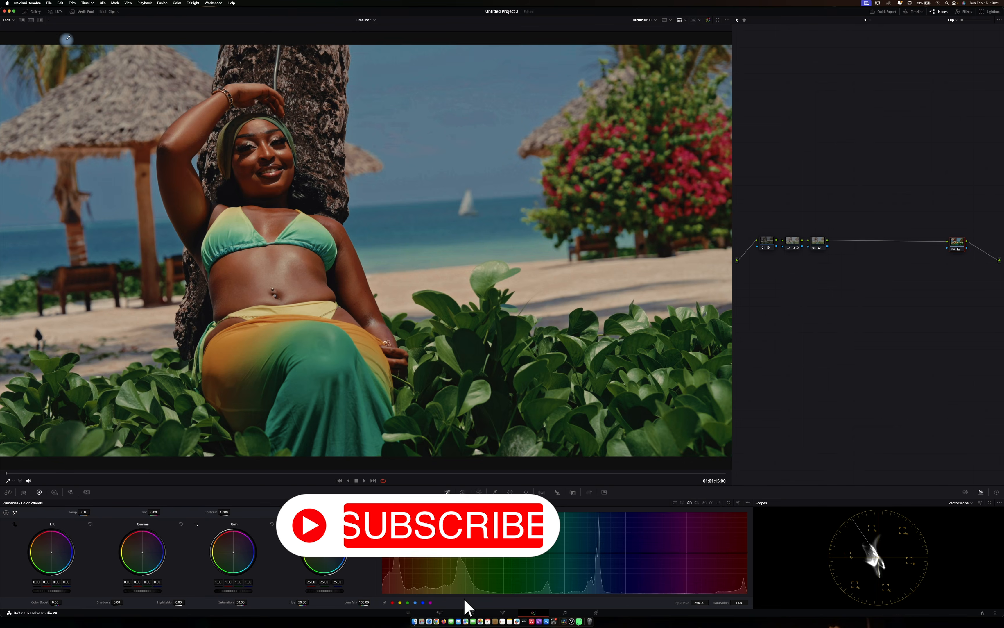
click(54, 13)
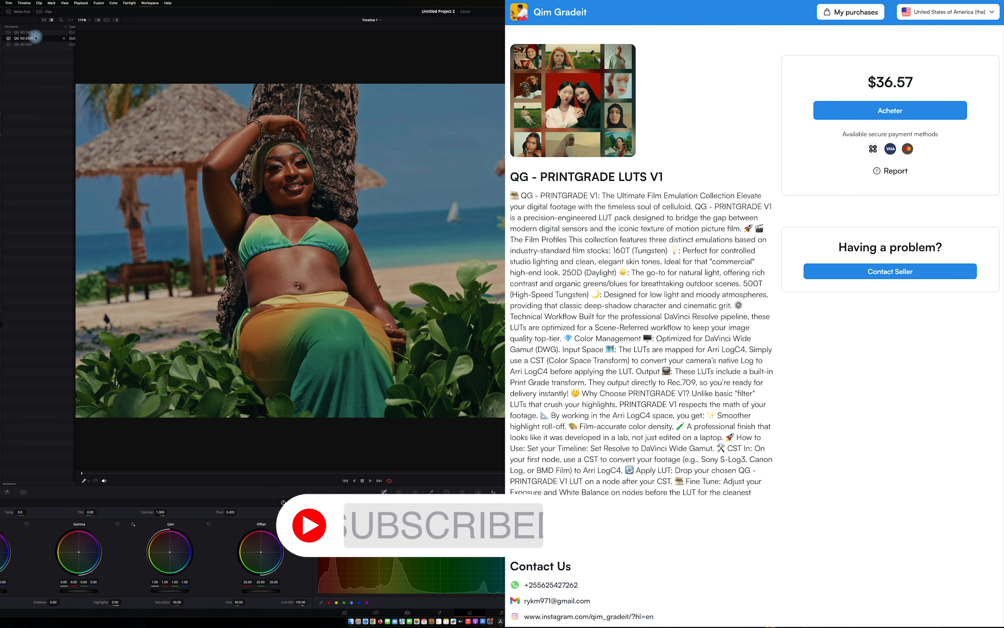
click(32, 44)
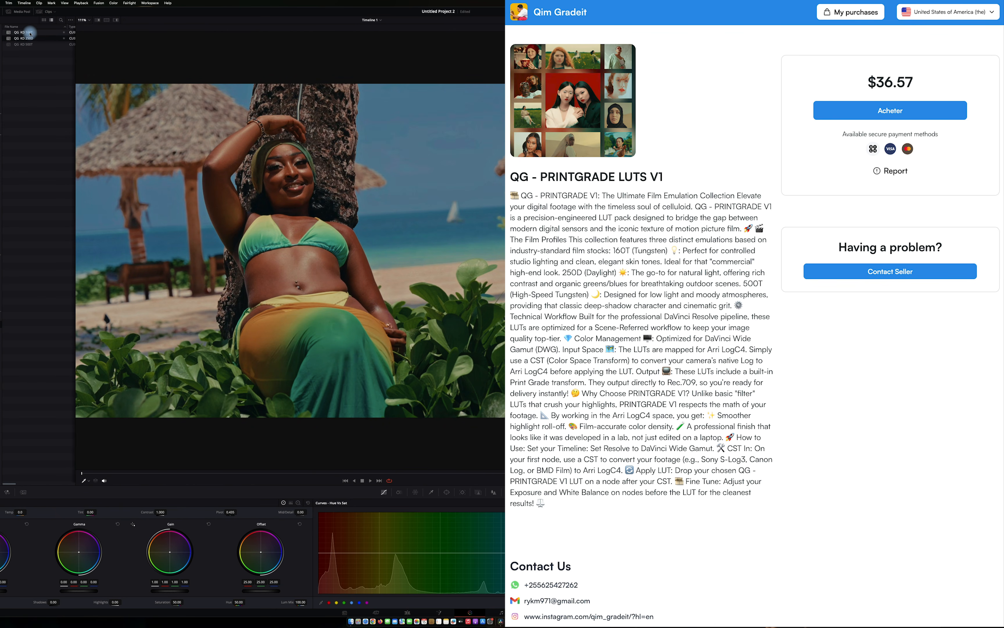
click(30, 33)
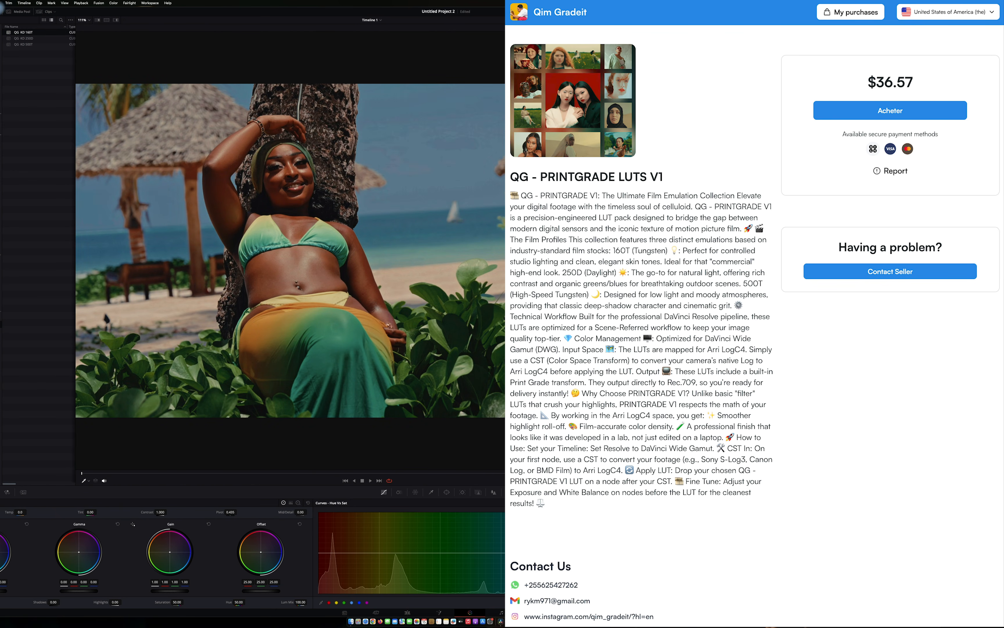
click(61, 12)
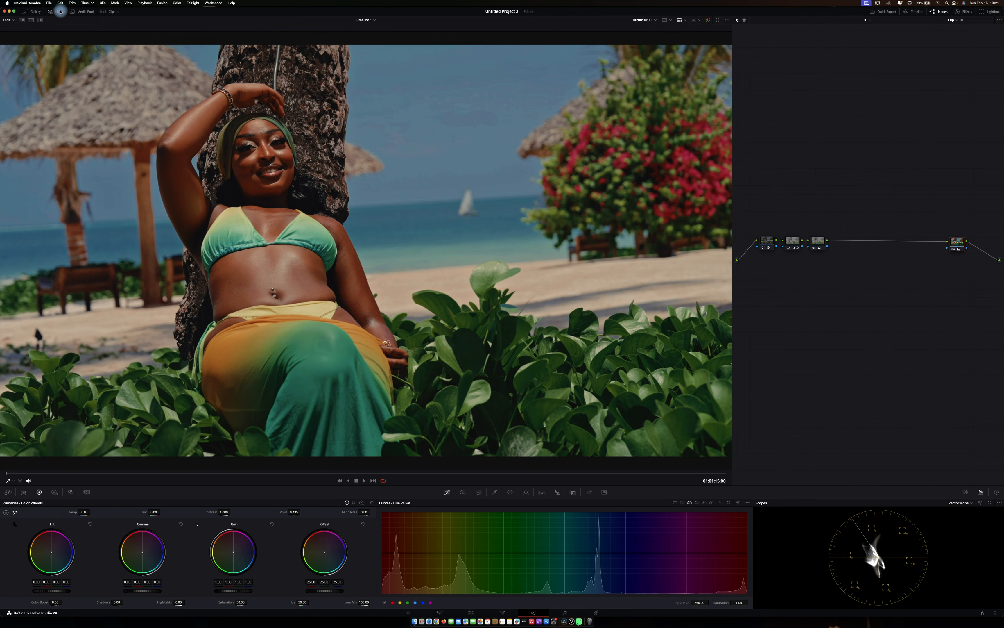
- Add a serial node after the HSV saturation node and fine-tune the Temp on the exposure node
click(817, 244)
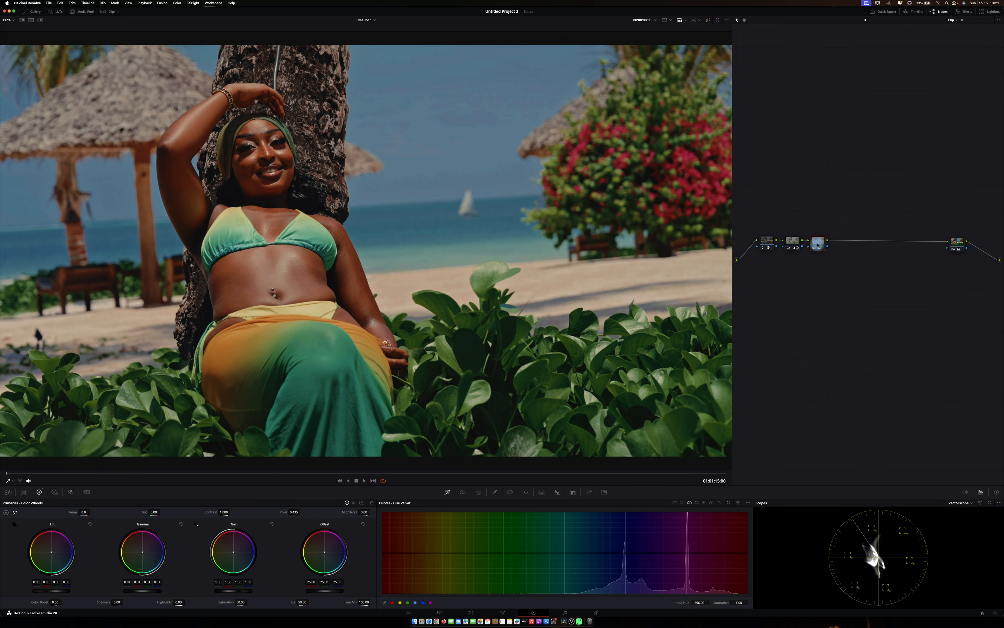
key(alt+s)
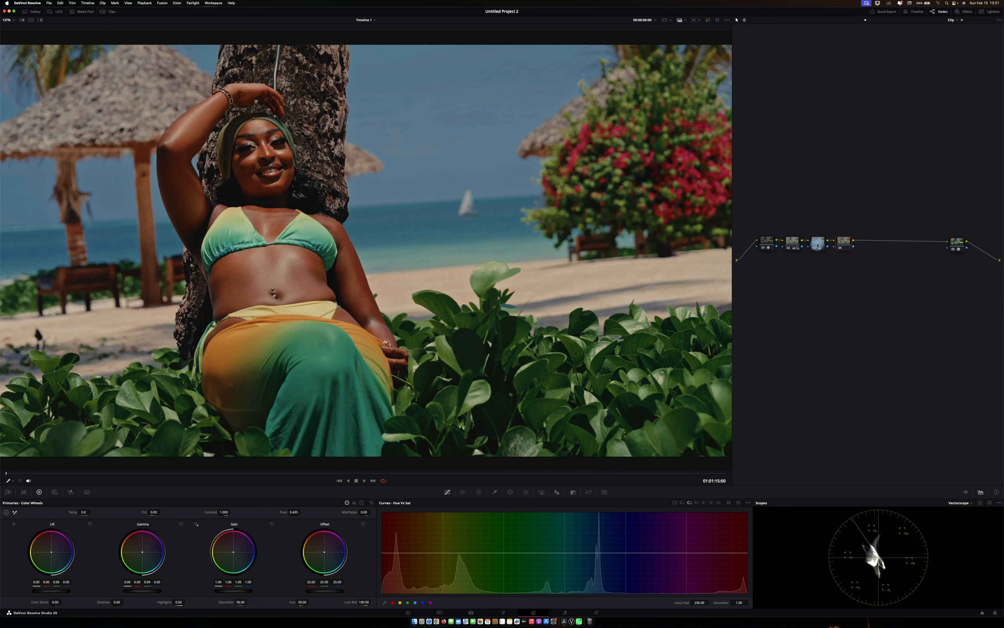
click(792, 241)
click(45, 490)
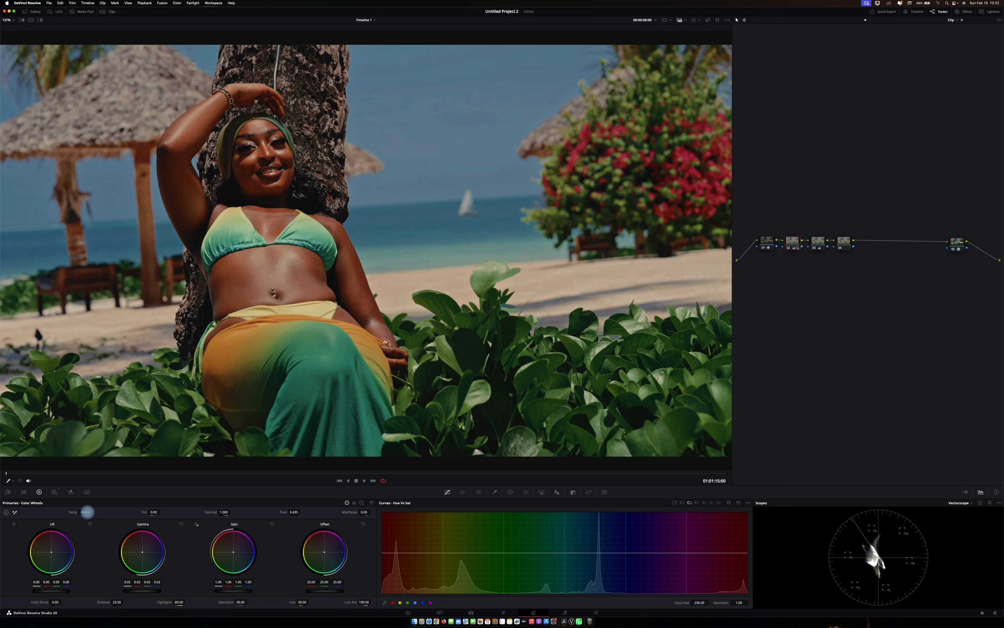
drag(91, 512, 92, 511)
- On the new fourth node's Hue Vs Hue curve, rotate the sky's blue by about 18.6 toward teal and check it full screen
click(843, 241)
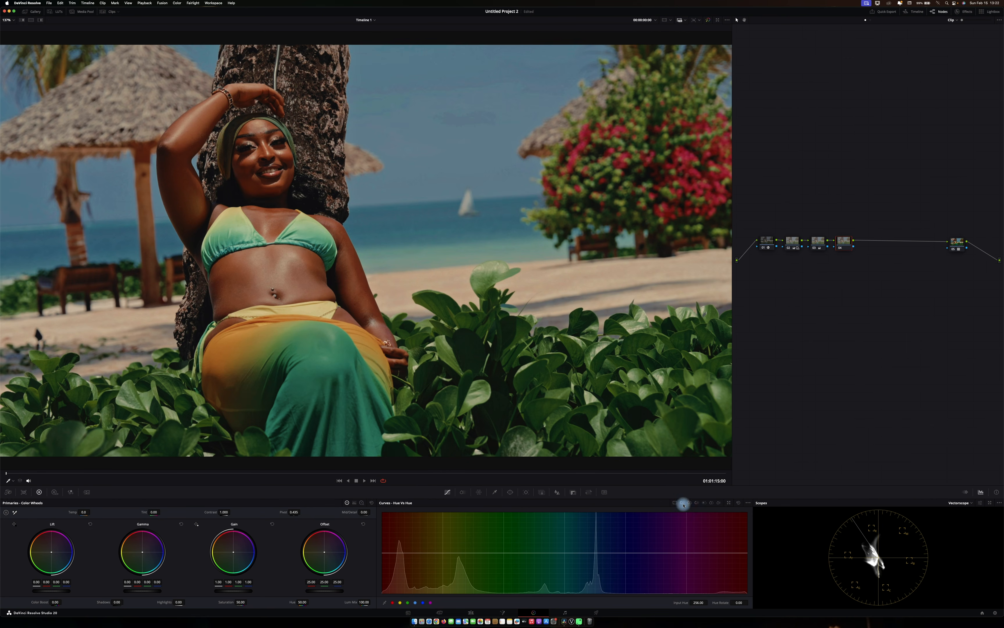
click(482, 139)
drag(597, 553, 597, 548)
mouse_move(583, 552)
mouse_down()
mouse_move(561, 552)
mouse_move(634, 552)
mouse_move(597, 549)
mouse_up()
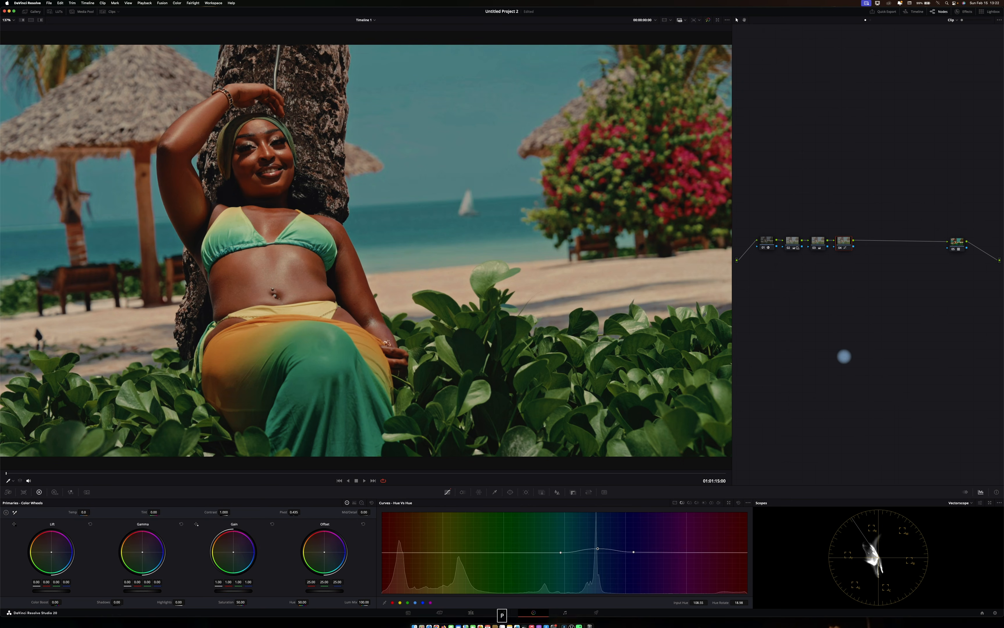
key(super+d)
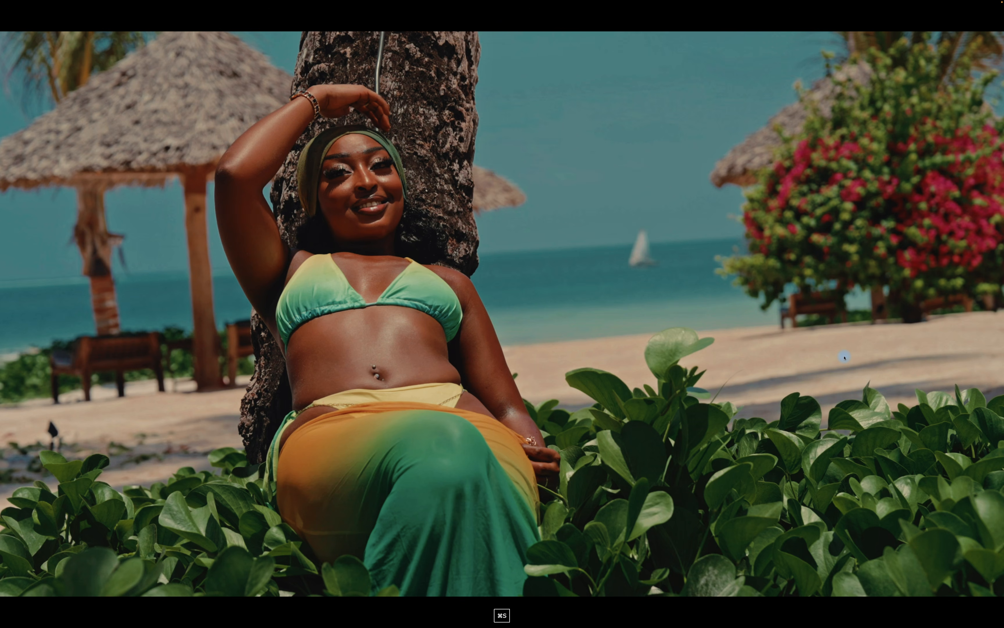
key(p)
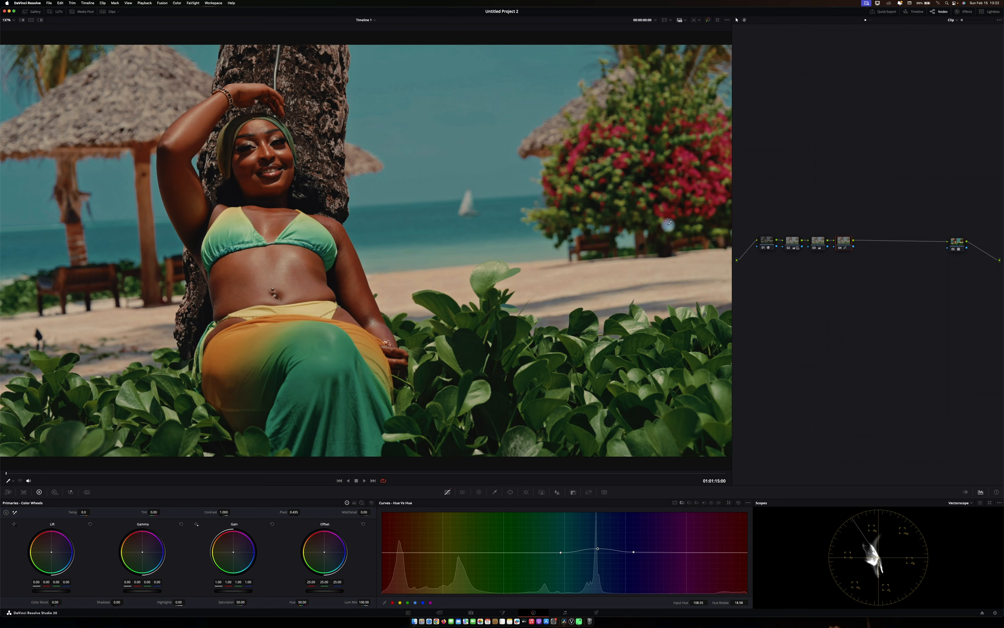
- Add a point for the foliage greens on the Hue Vs Hue curve and set its rotation to about 12 with wide falloff
click(459, 552)
drag(458, 553, 458, 561)
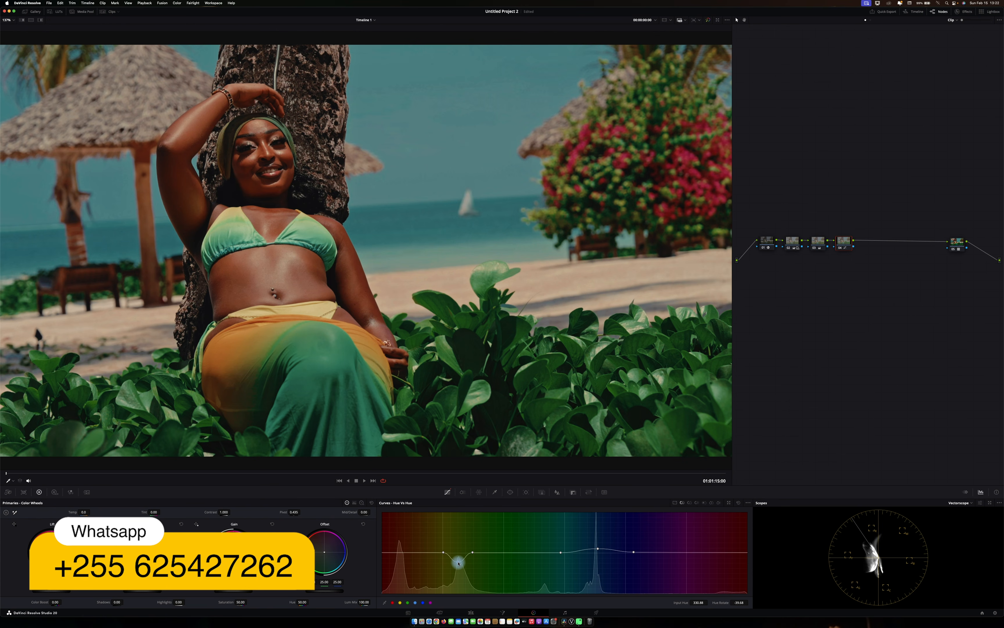
drag(458, 563, 460, 548)
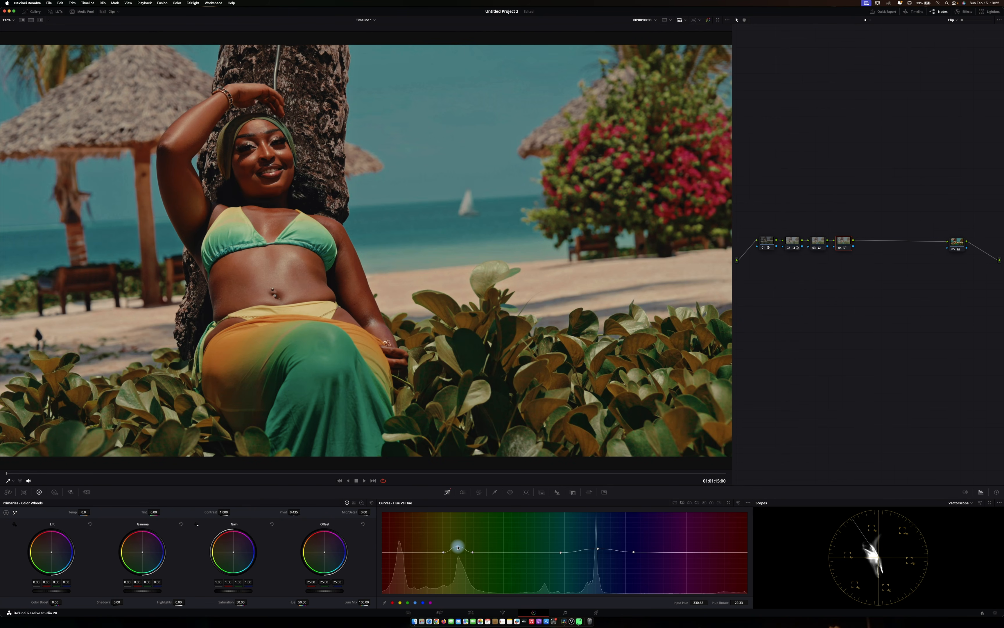
mouse_move(442, 554)
mouse_down()
mouse_move(422, 555)
mouse_move(501, 555)
mouse_move(460, 552)
mouse_up()
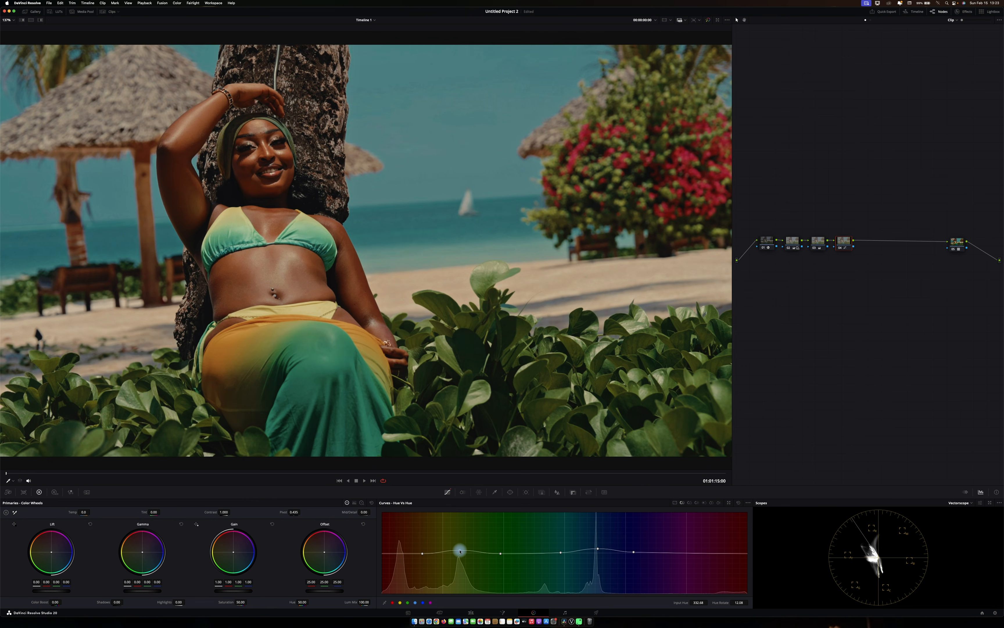
click(841, 248)
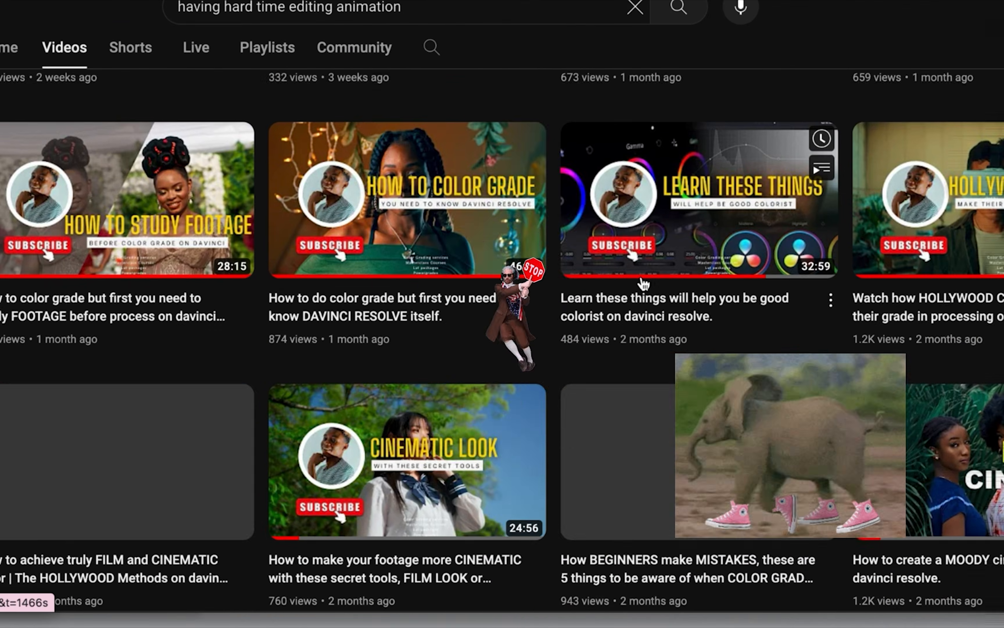
scroll(643, 284, down, 1)
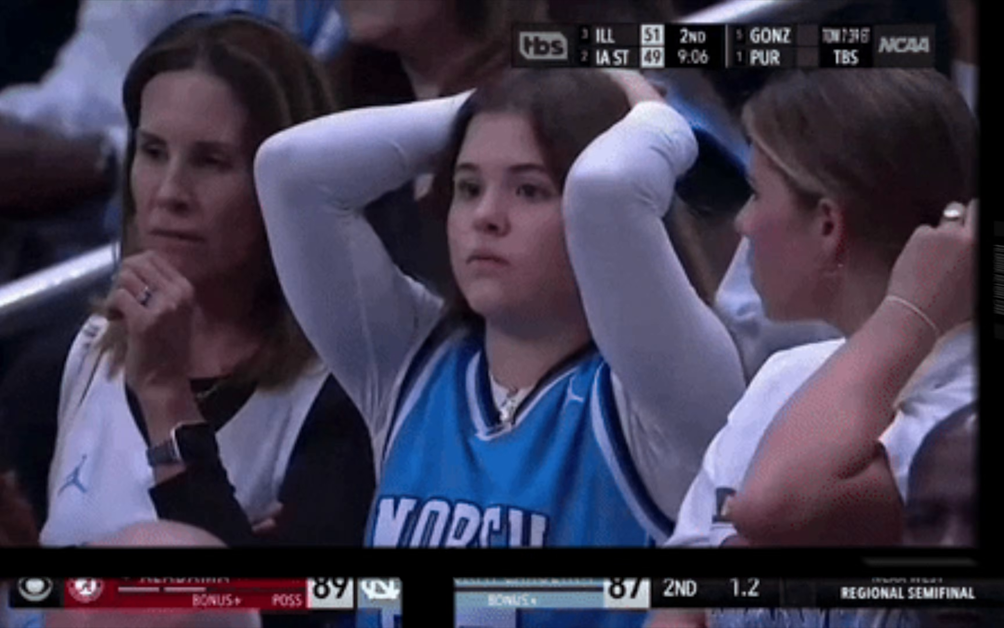
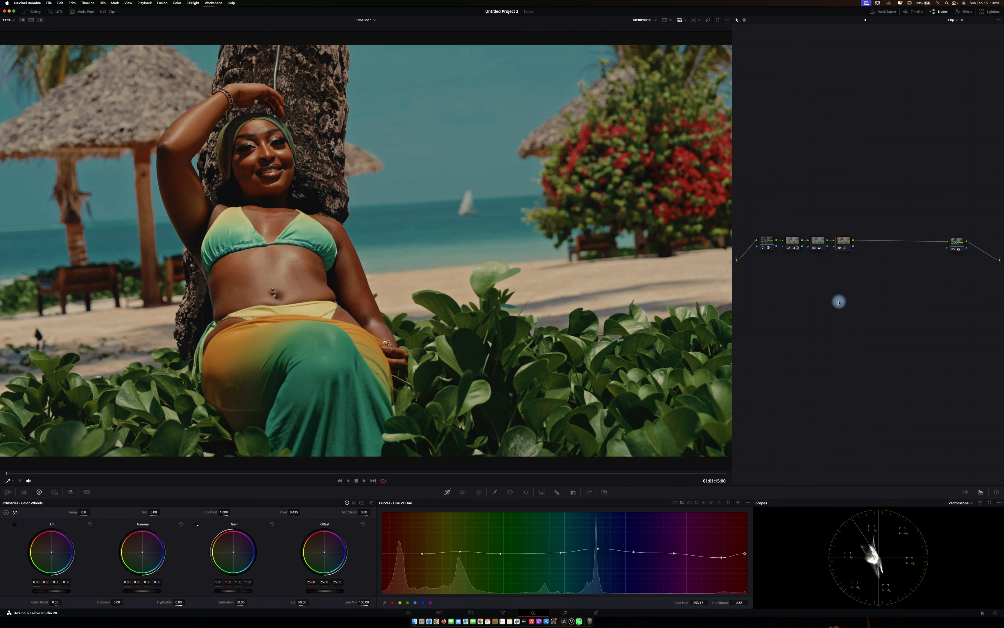
- Compare the image with the Hue Vs Hue node disabled and enabled, in the viewer and full screen
click(841, 249)
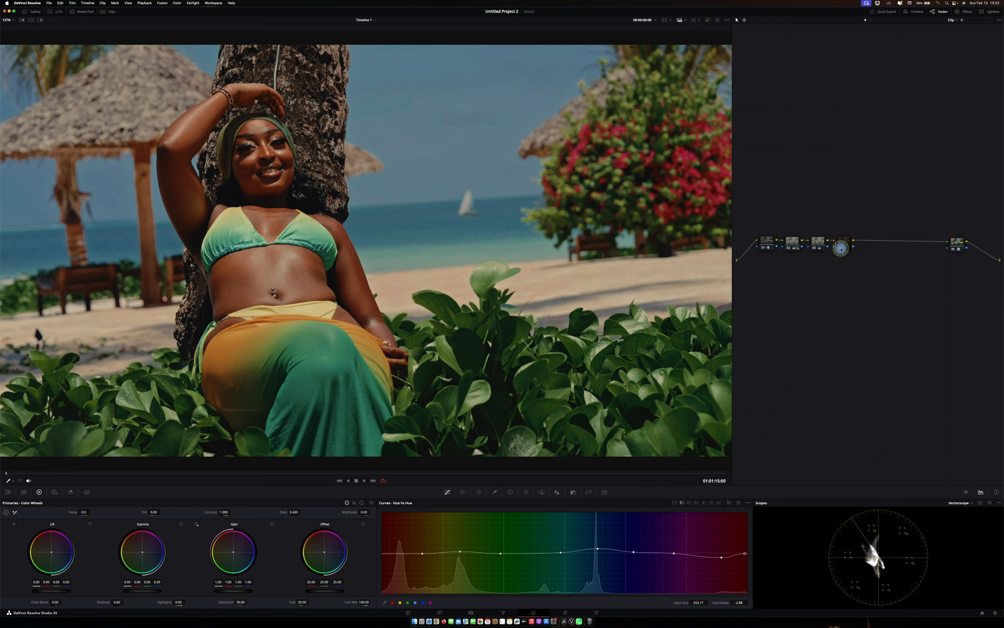
click(840, 250)
click(841, 250)
click(841, 249)
click(841, 250)
click(840, 250)
click(840, 249)
click(840, 249)
key(super+d)
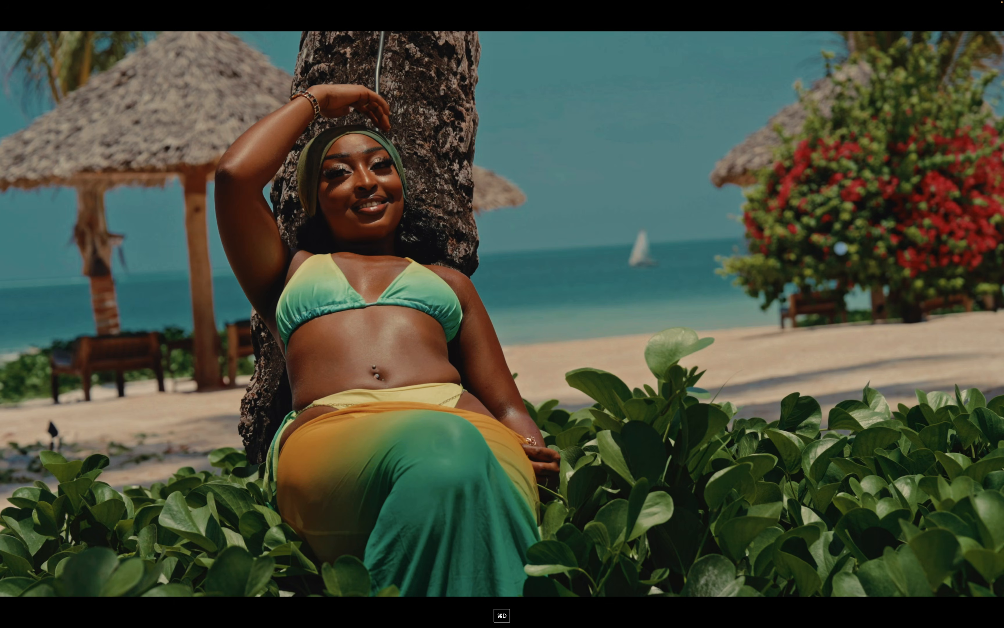
key(super+f)
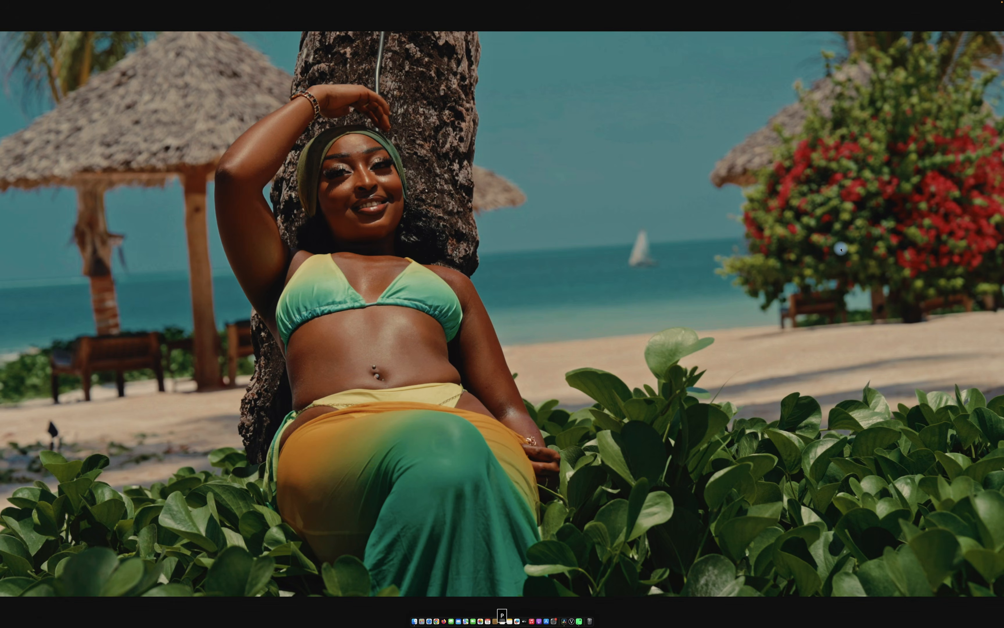
- Add a fifth serial node and sample the skin with the HSL Qualifier in highlight view, narrowing the hue width to about 6.5
key(alt+s)
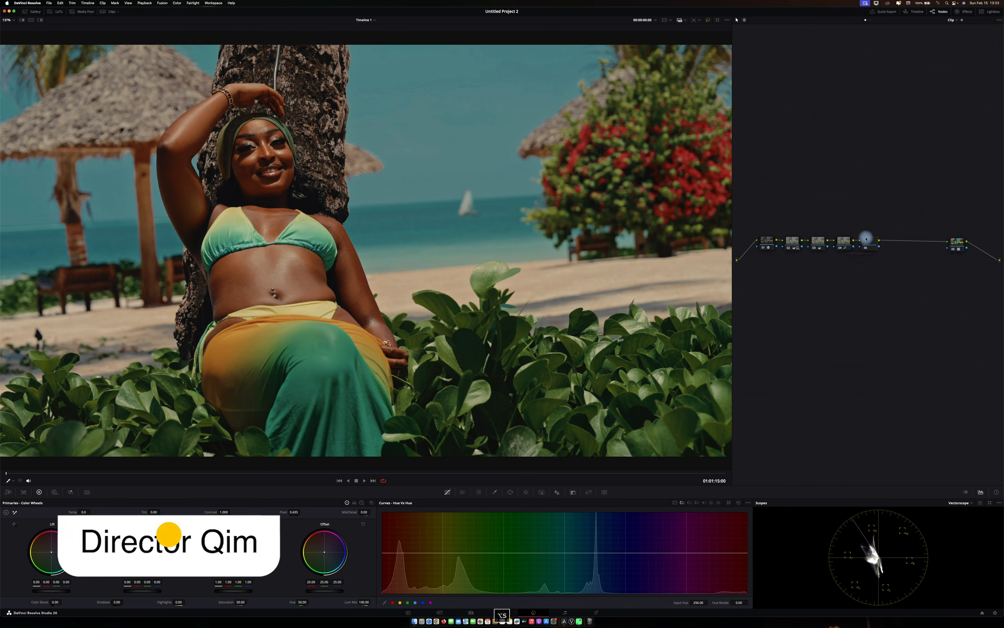
key(super+s)
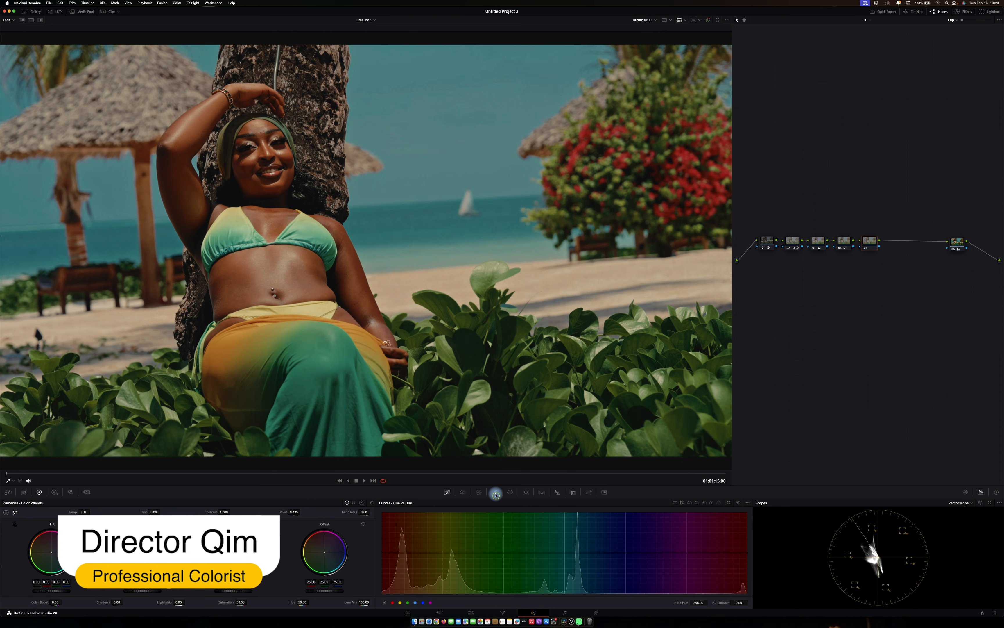
click(492, 492)
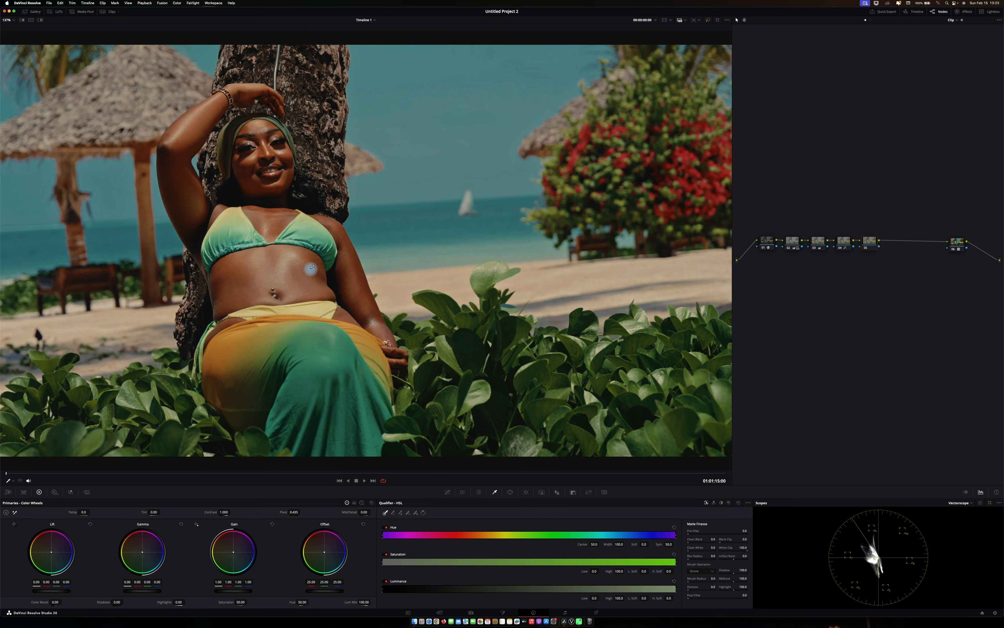
click(40, 20)
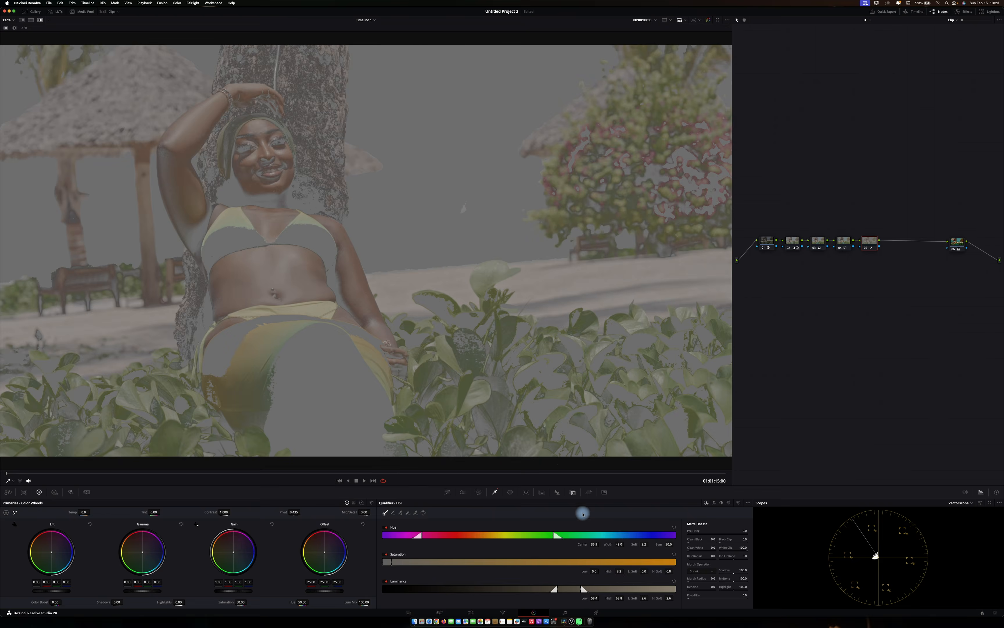
drag(618, 544, 515, 545)
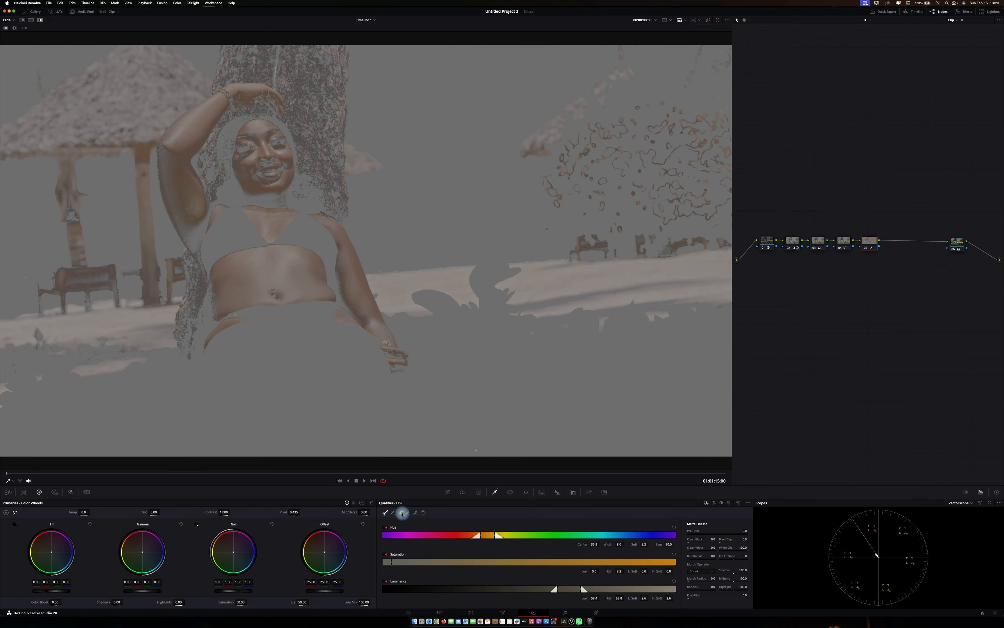
- Add the raised arm's skin to the qualifier selection and refine the matte with Clean Black about 28 and Denoise about 26
click(401, 512)
click(174, 195)
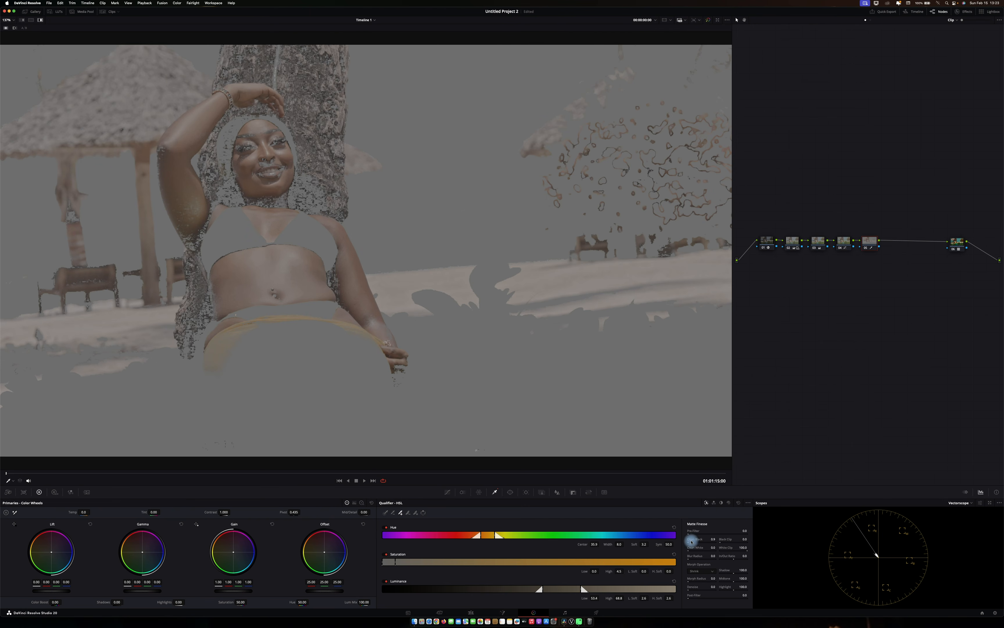
drag(691, 540, 757, 596)
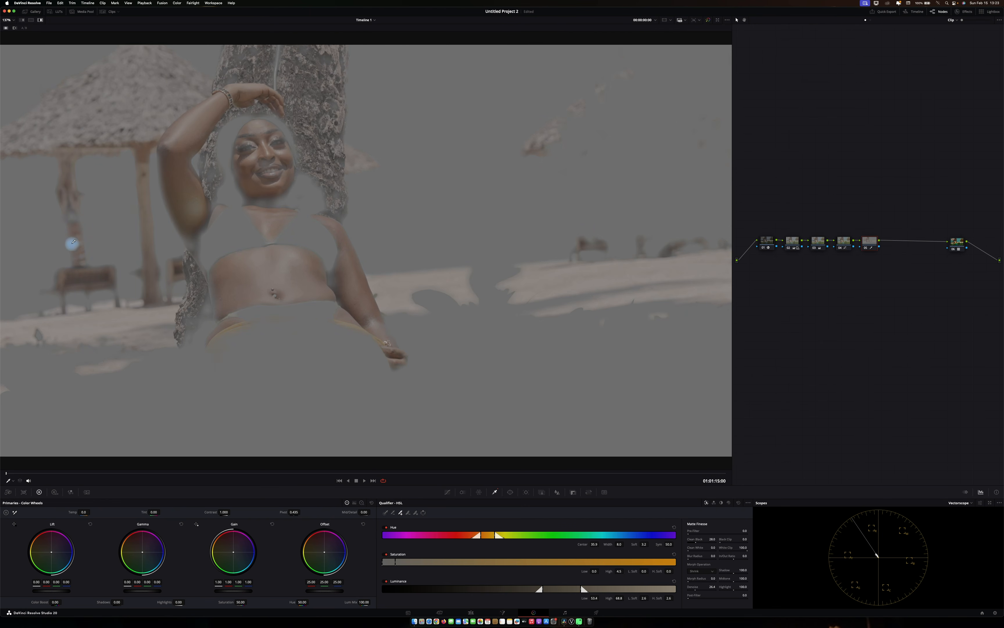
click(32, 21)
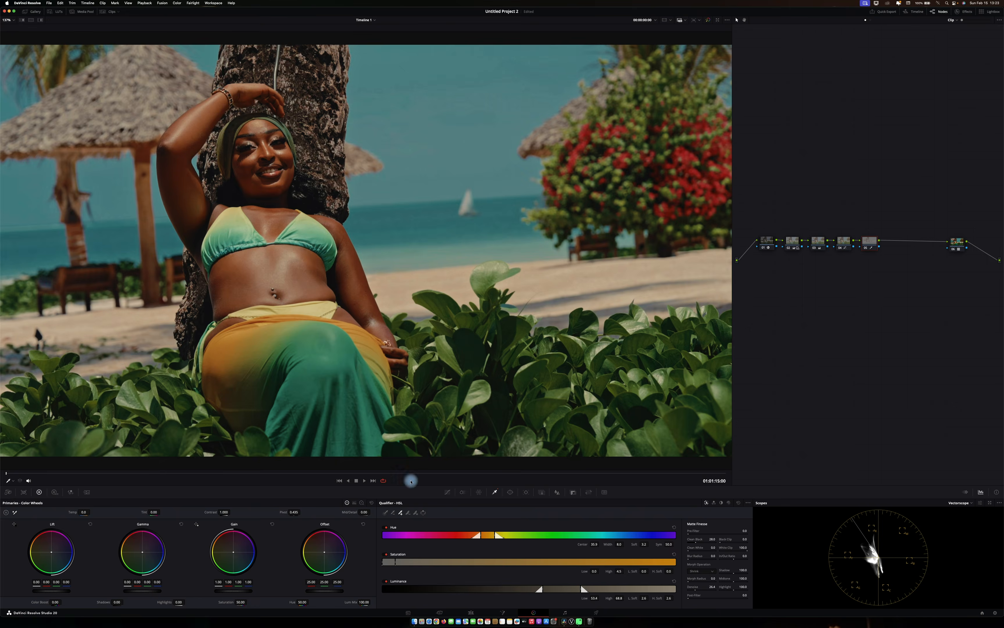
- On the skin node, rotate the reds by about 5 with Hue Vs Hue and lower their saturation to about 0.72 with Hue Vs Sat
click(447, 491)
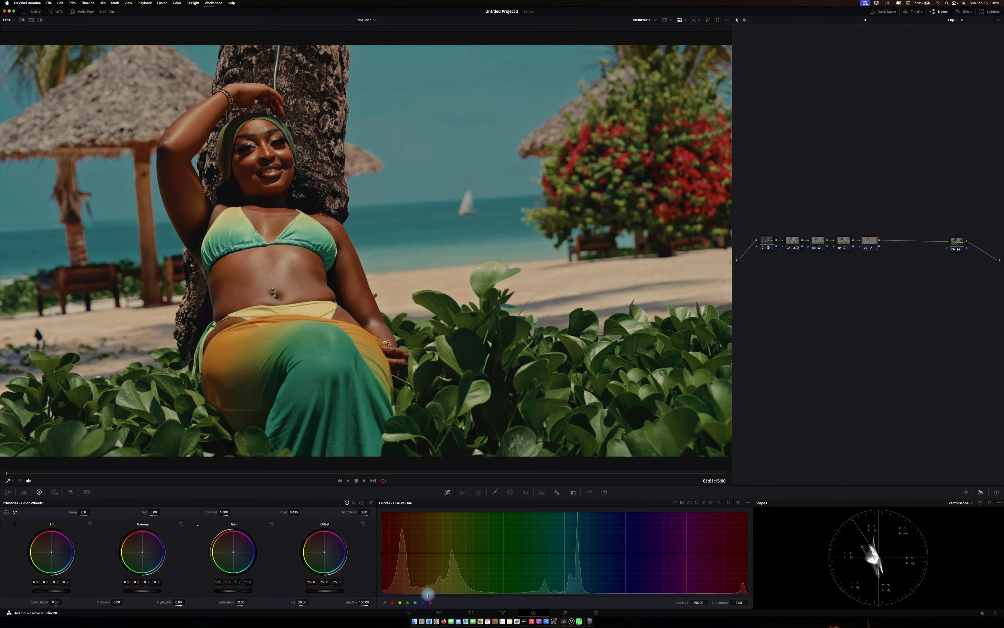
click(400, 603)
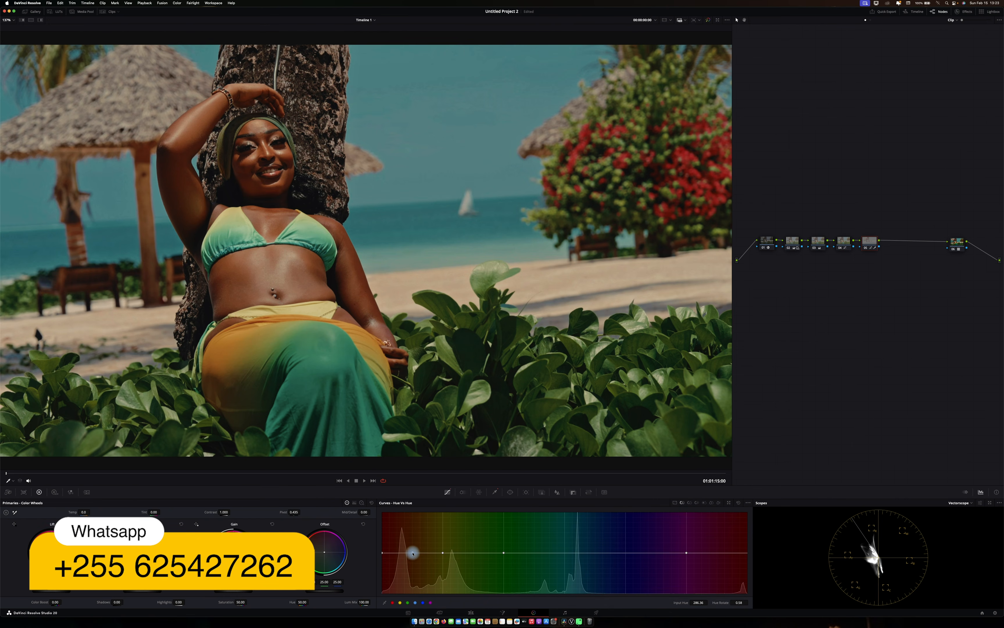
click(382, 553)
drag(382, 552, 382, 552)
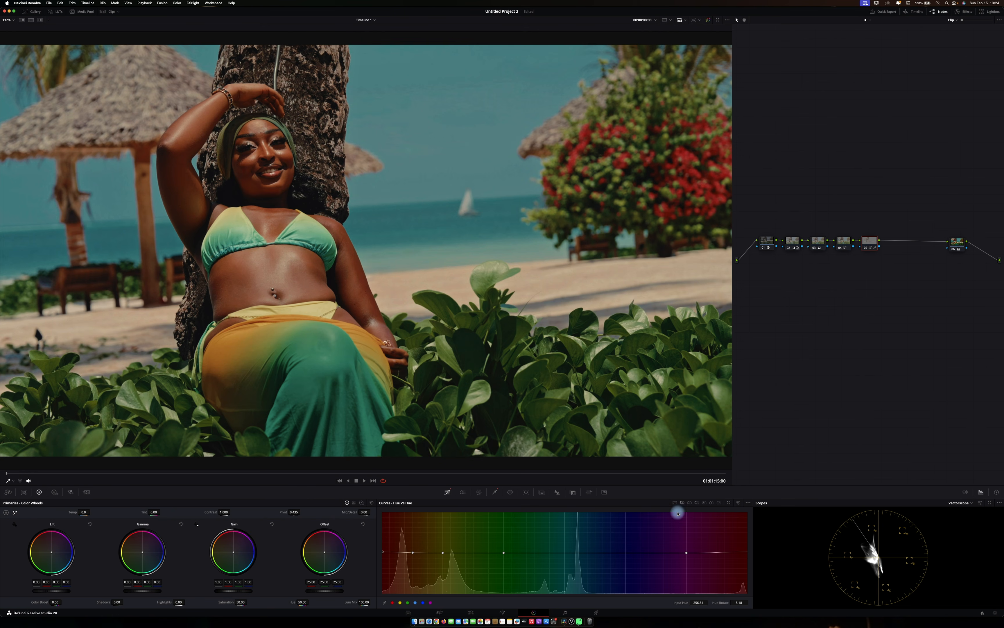
click(690, 502)
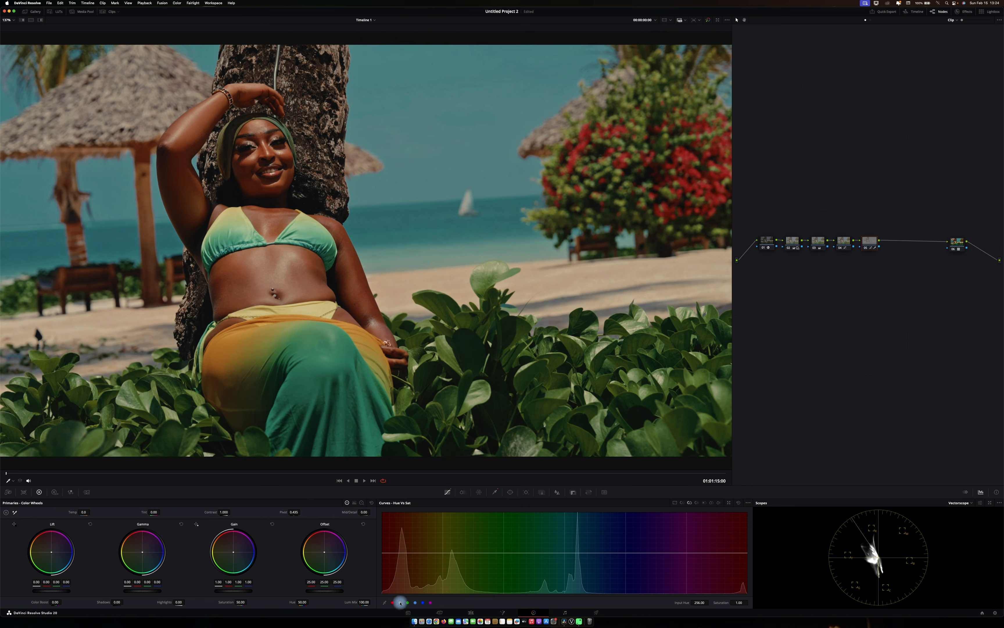
drag(384, 555, 408, 563)
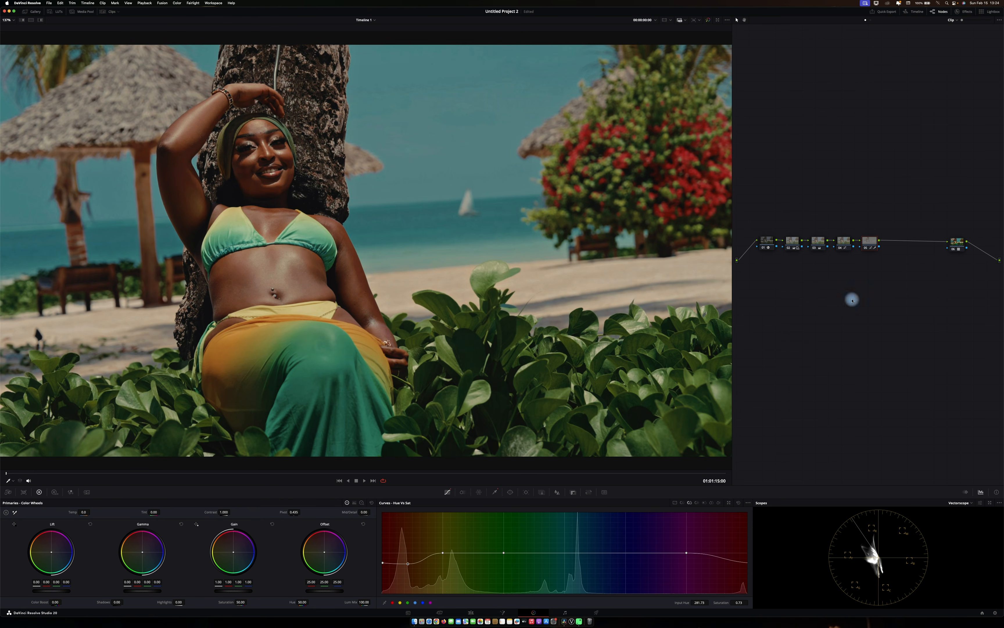
- Compare the image with the skin node disabled and enabled, viewing it full screen
click(866, 249)
click(867, 249)
key(p)
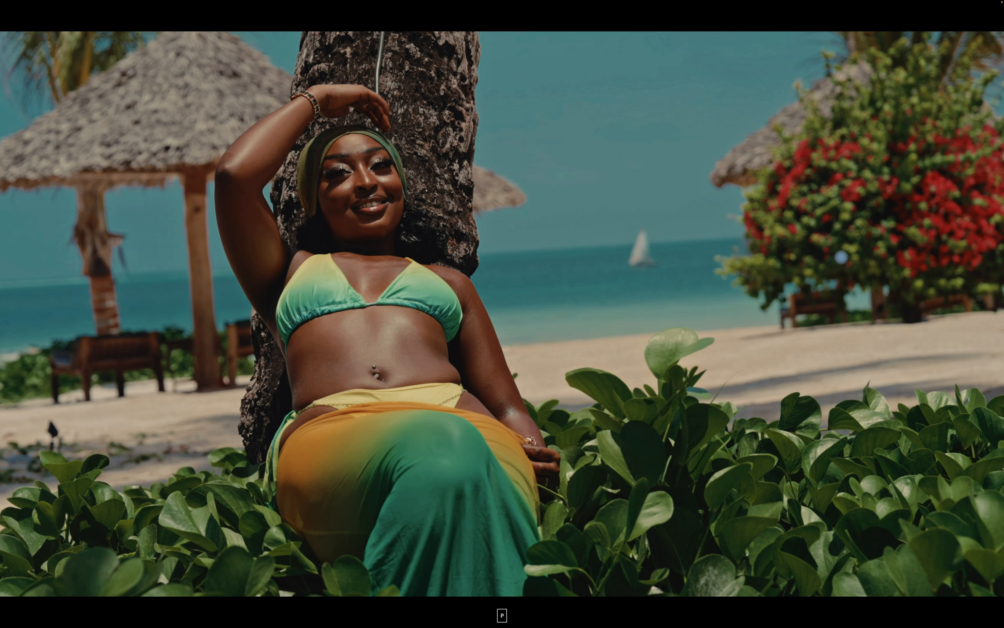
key(super+d)
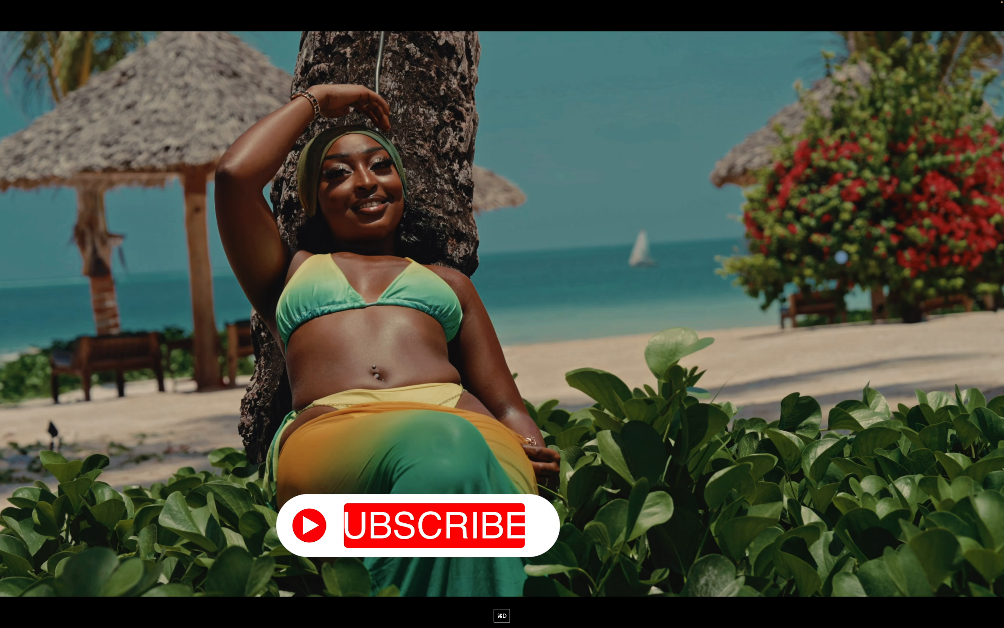
key(p)
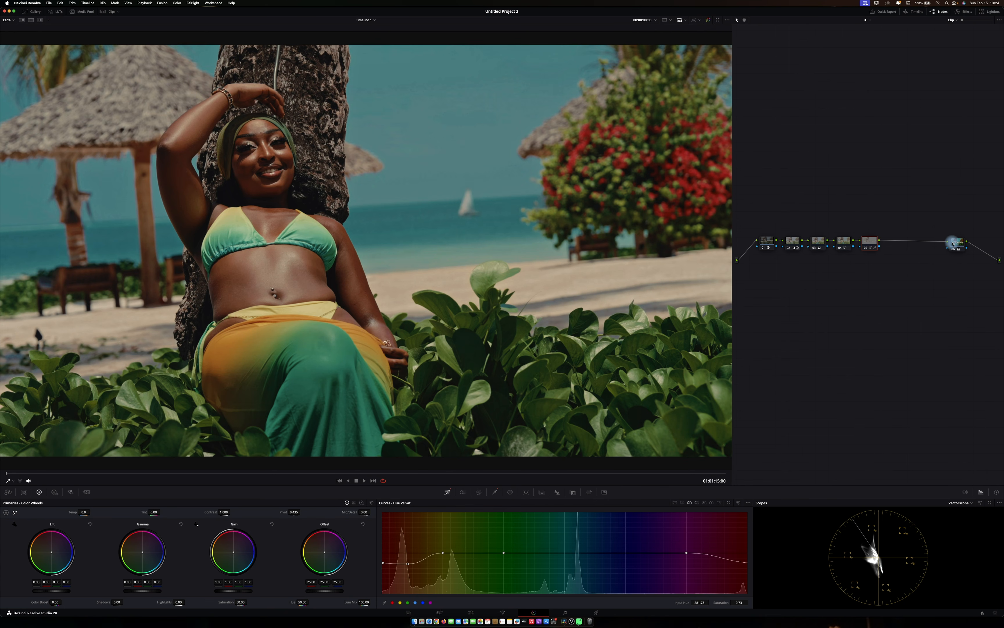
- Compare the image with the final LUT node disabled and enabled, viewing it full screen
click(955, 251)
key(ctrl+d)
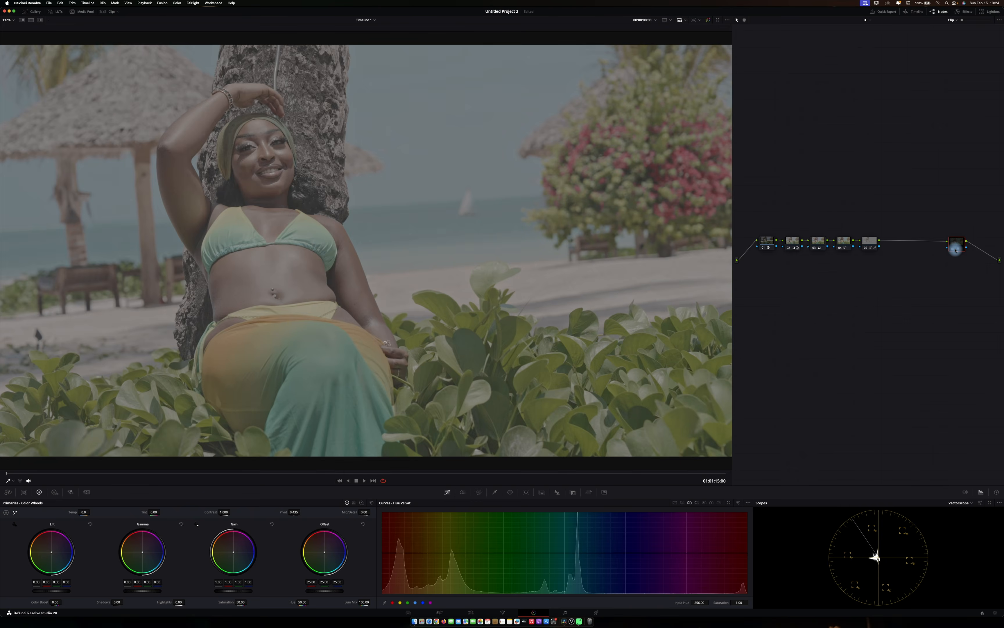
key(ctrl+d)
key(ctrl+f)
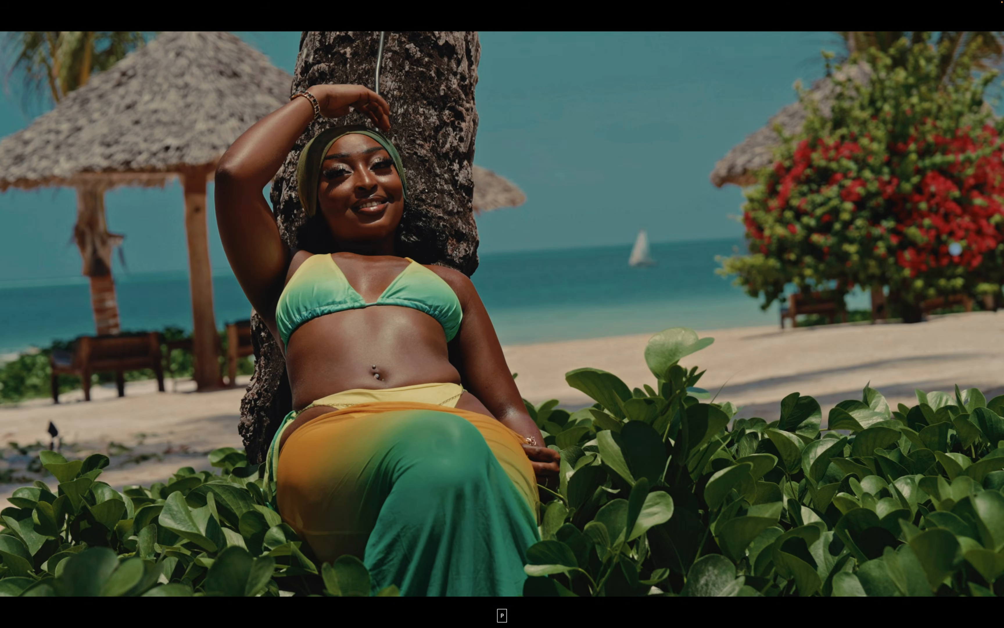
key(ctrl+d)
key(ctrl+d)
key(ctrl+d)
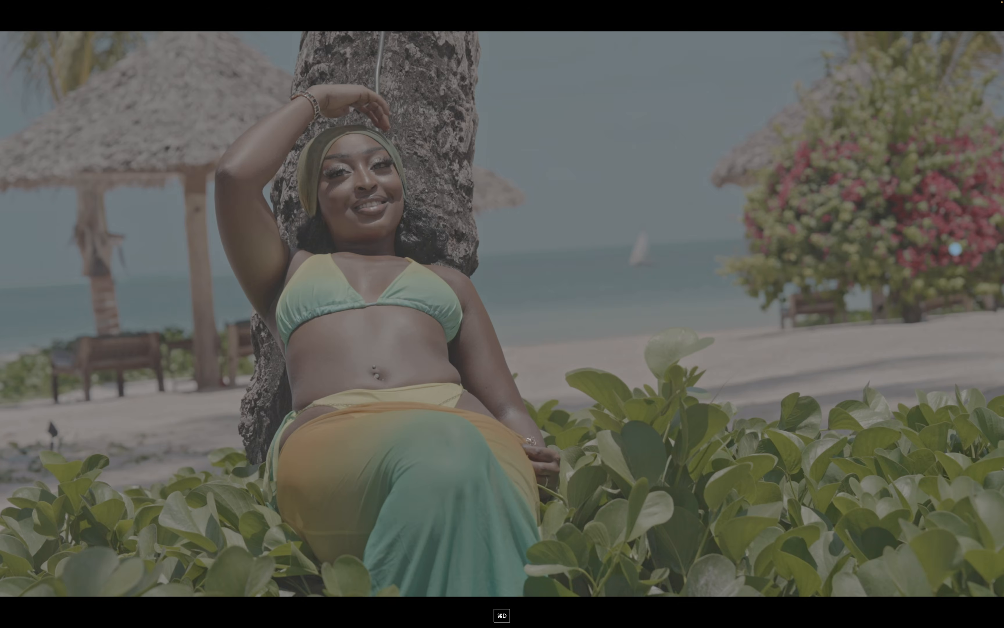
key(ctrl+d)
key(p)
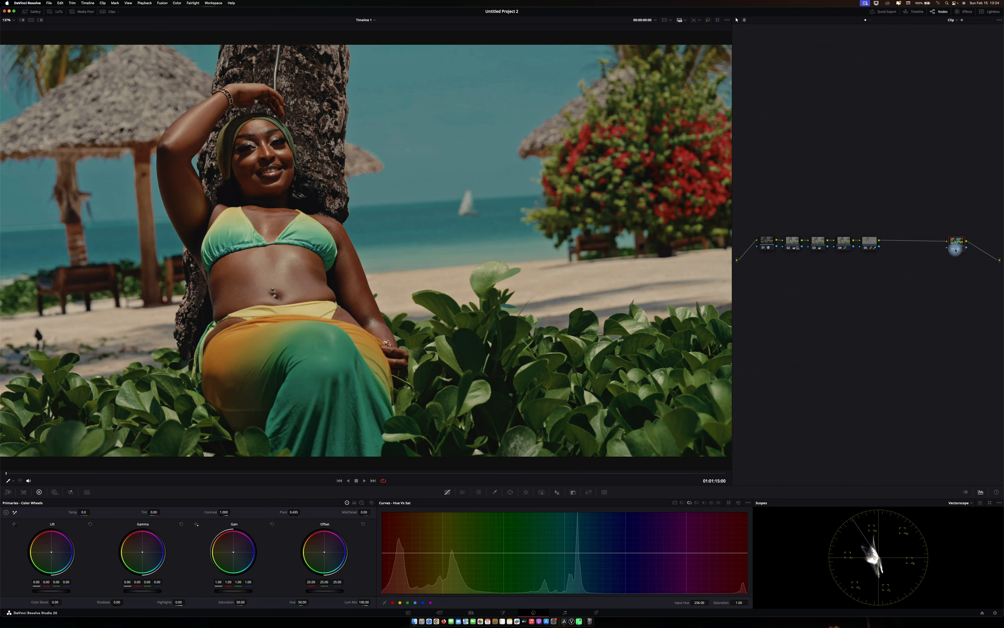
- Add a sixth serial node after the skin-tone node
click(870, 242)
key(alt+s)
click(233, 563)
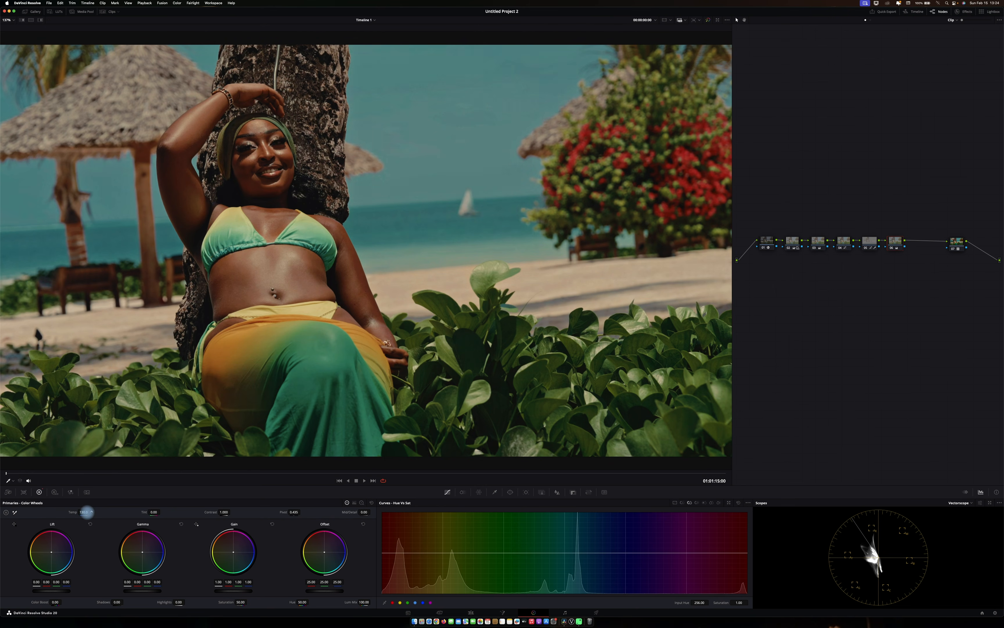
drag(86, 511, 87, 512)
right_click(903, 242)
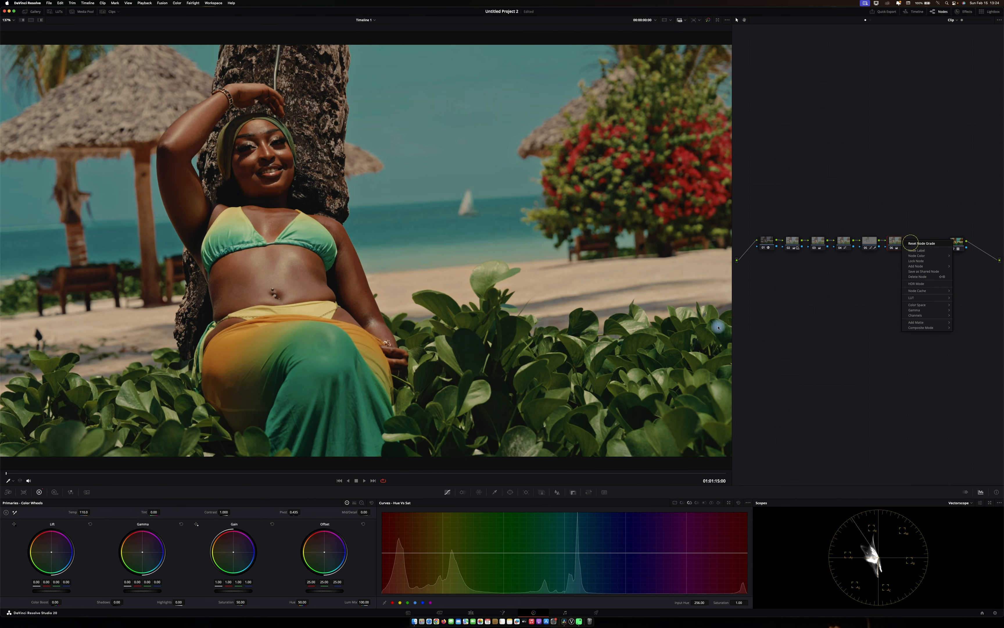
click(912, 244)
- Warm the new node's gain to red 1.02 and blue 0.96, cool its lift to blue 0.01, and compare the effect full screen
drag(231, 547, 229, 550)
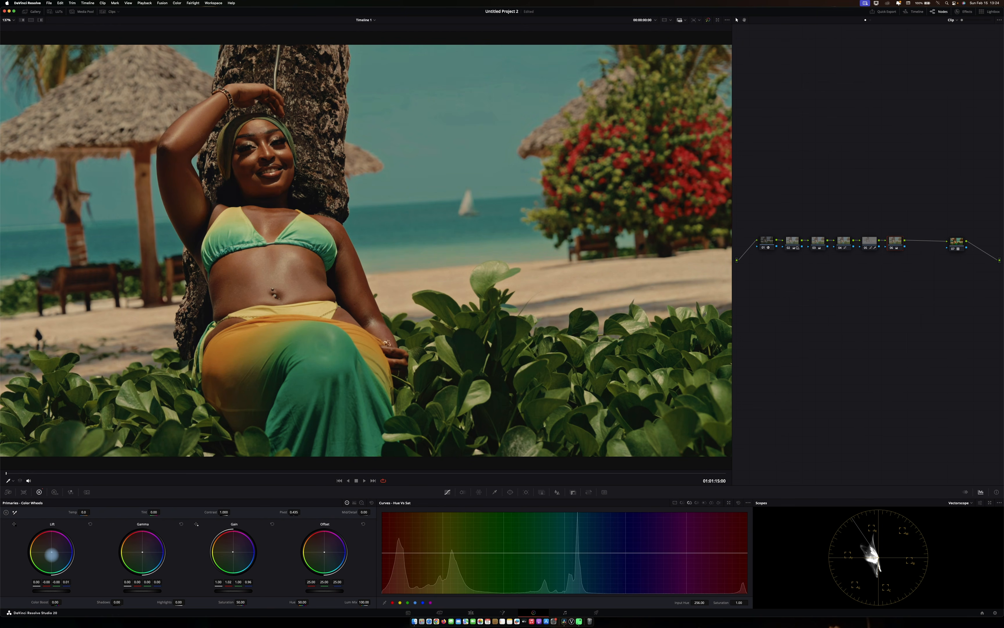
key(super+d)
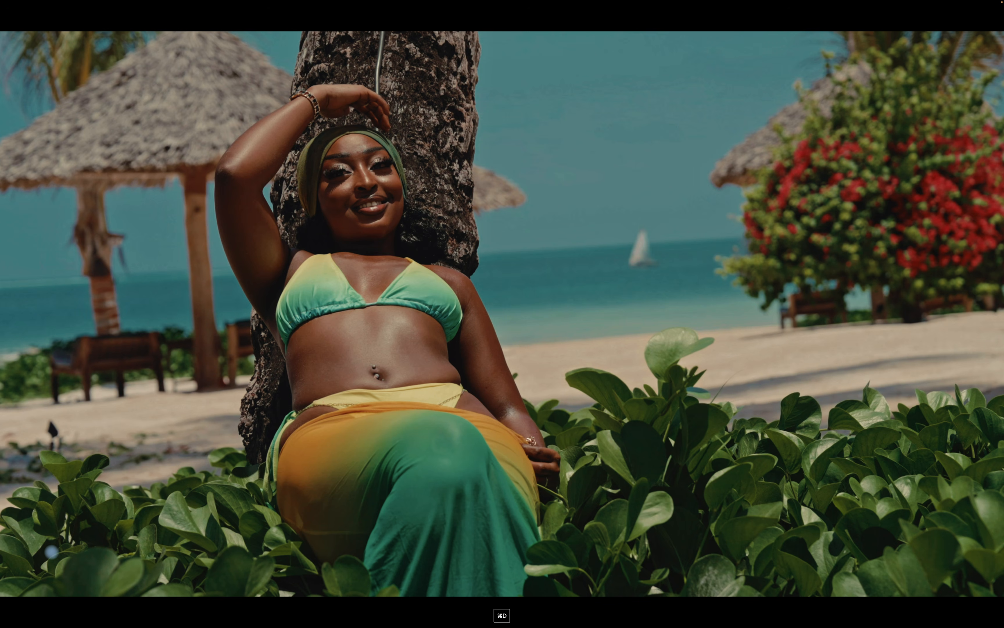
key(super+d)
- Lower the sixth node's key output gain to about 0.51, checking the image full screen with the node toggled
click(573, 492)
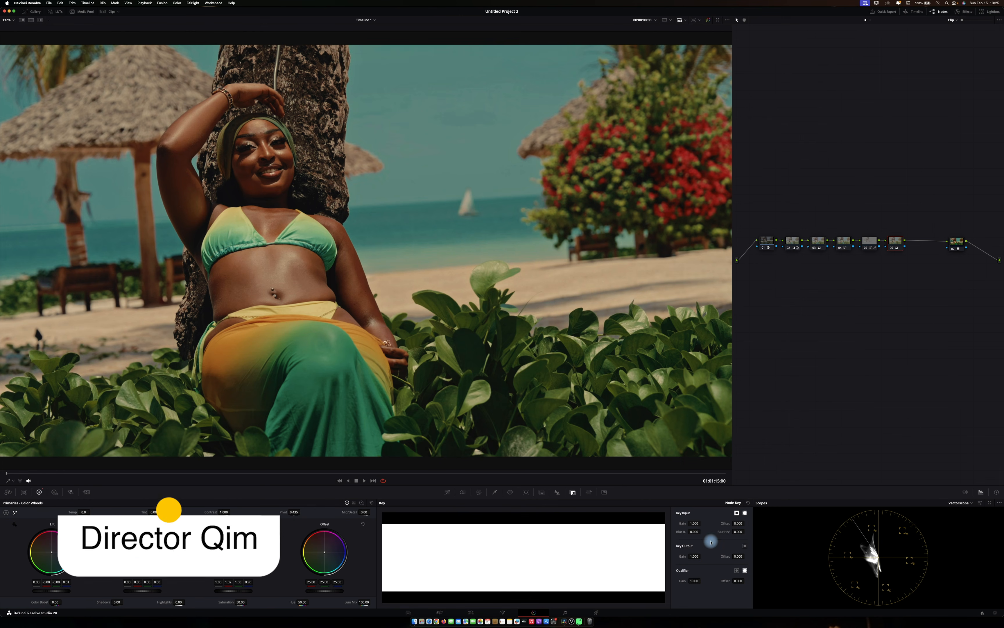
drag(651, 557, 601, 557)
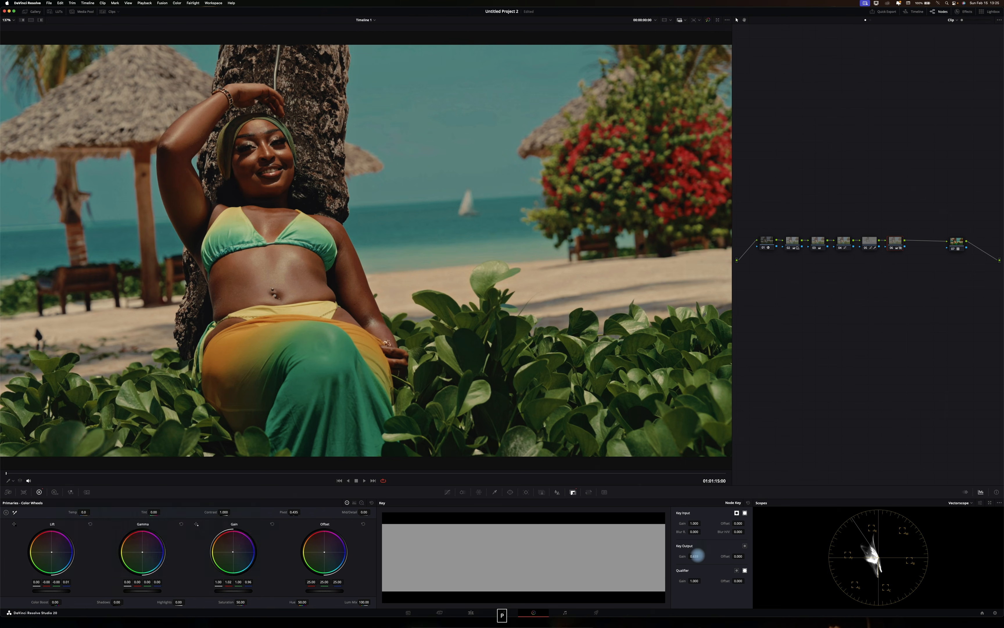
key(super+d)
key(Escape)
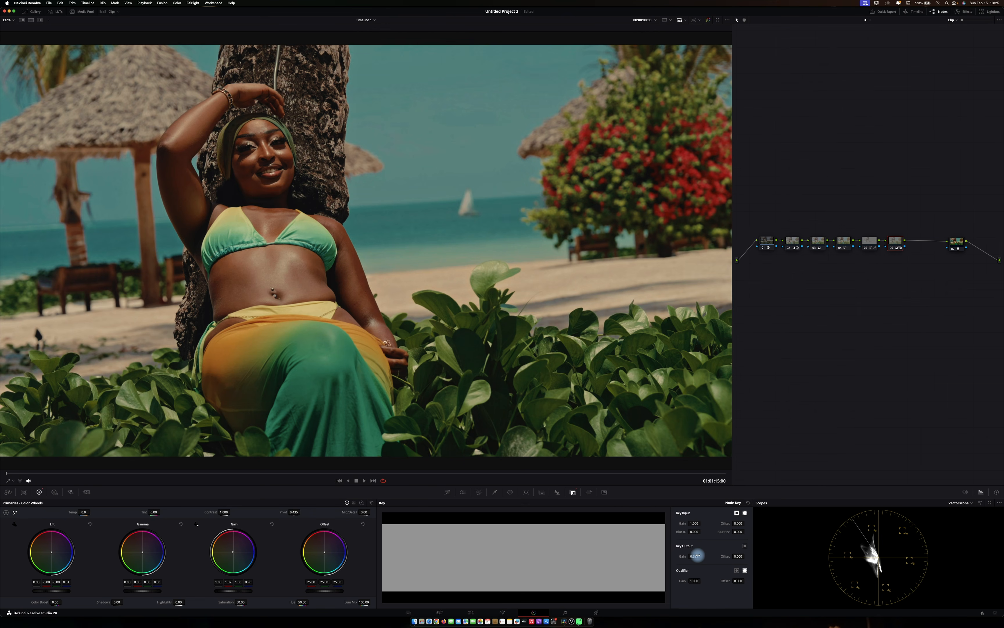
drag(697, 555, 677, 556)
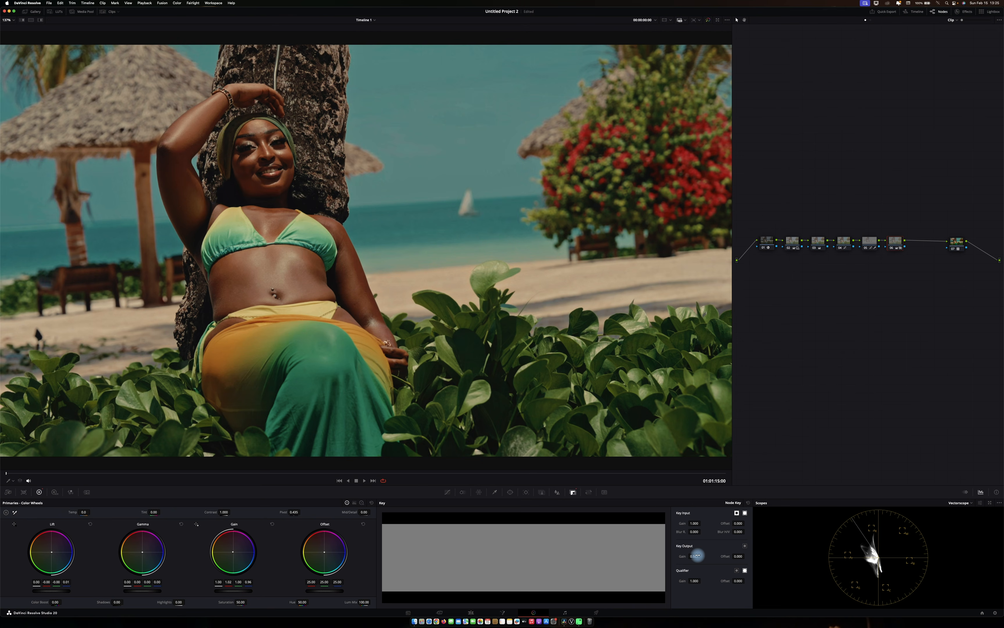
key(super+d)
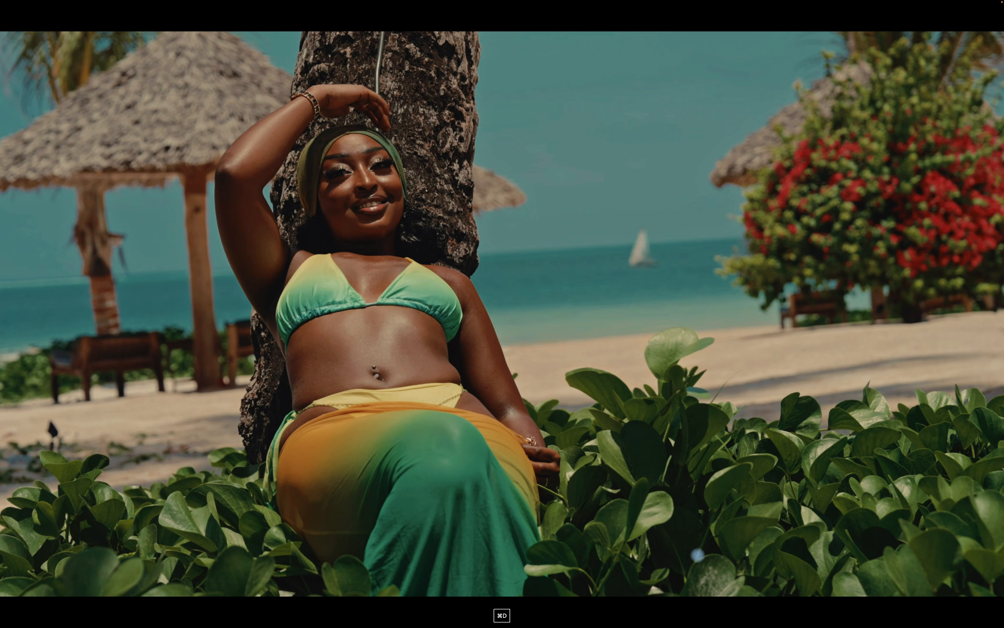
key(Escape)
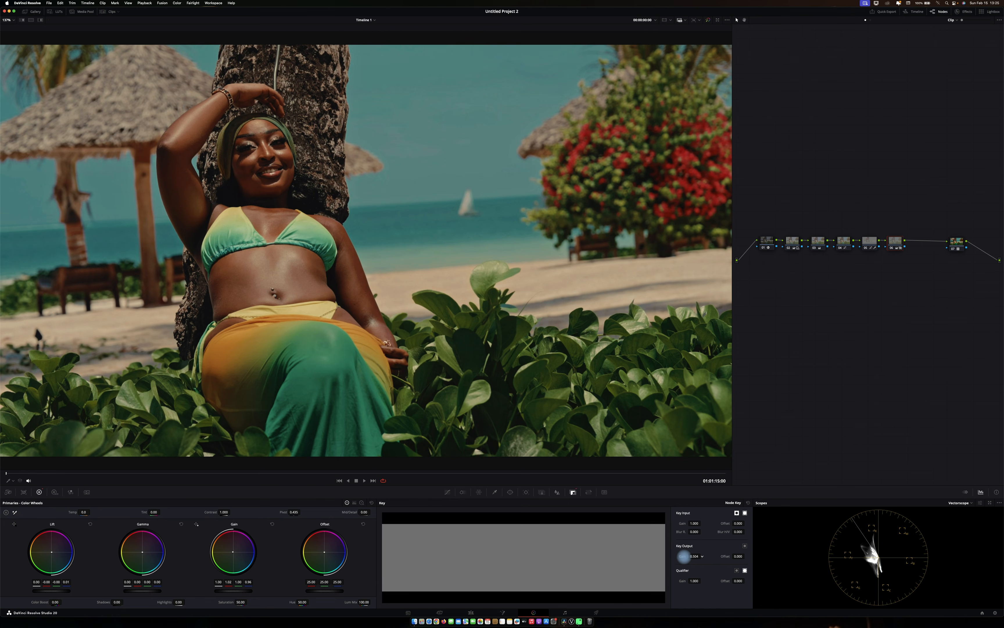
drag(684, 556, 698, 555)
- Move the final LUT node closer to the sixth node and save the project
drag(957, 240, 931, 240)
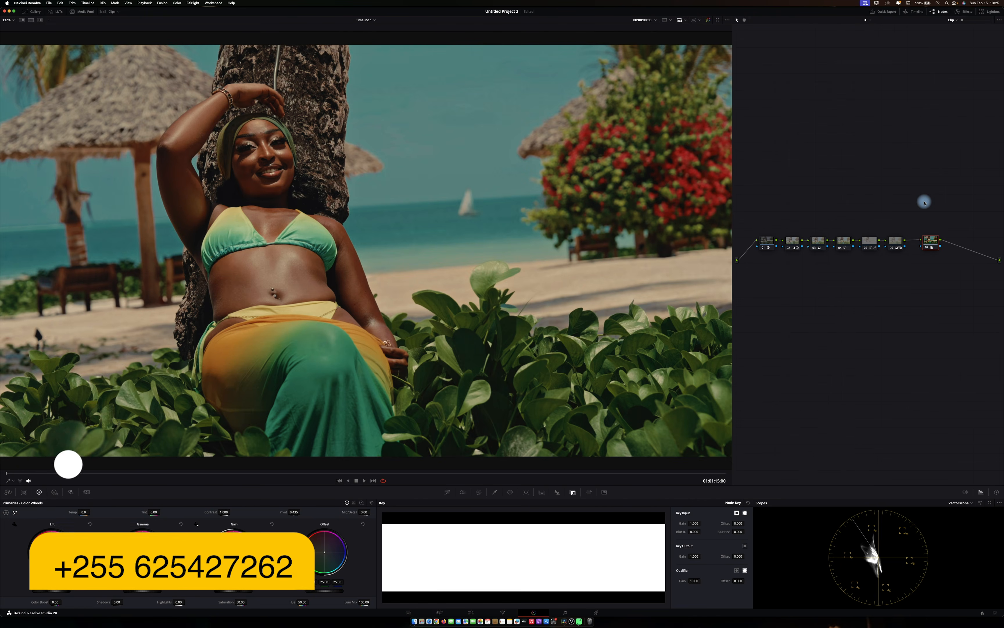
key(super+s)
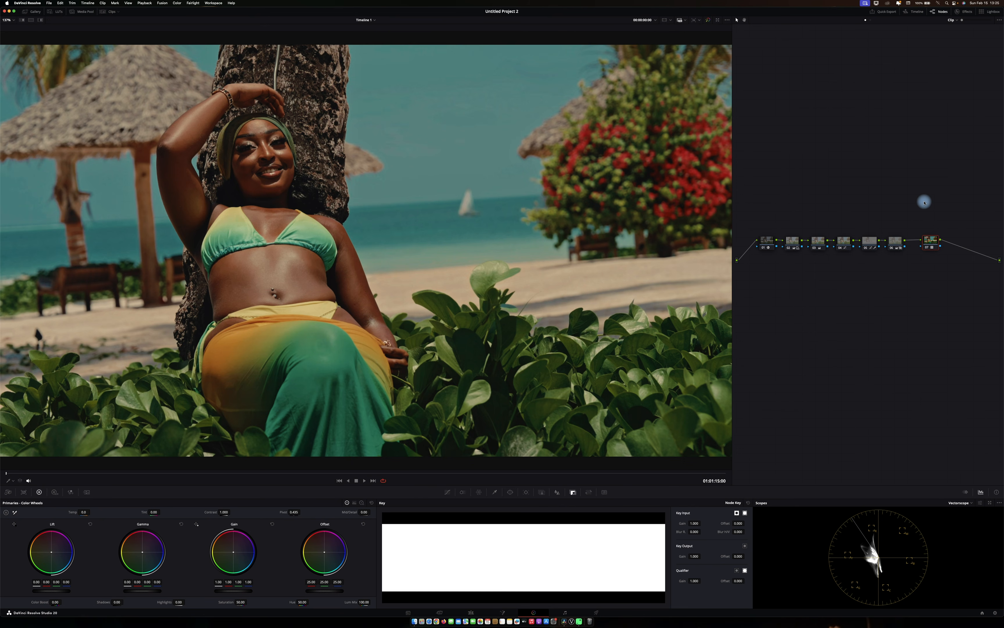
- Label the first node CST and the final LUT node 160 T
click(768, 240)
right_click(769, 242)
click(784, 254)
text(CST)
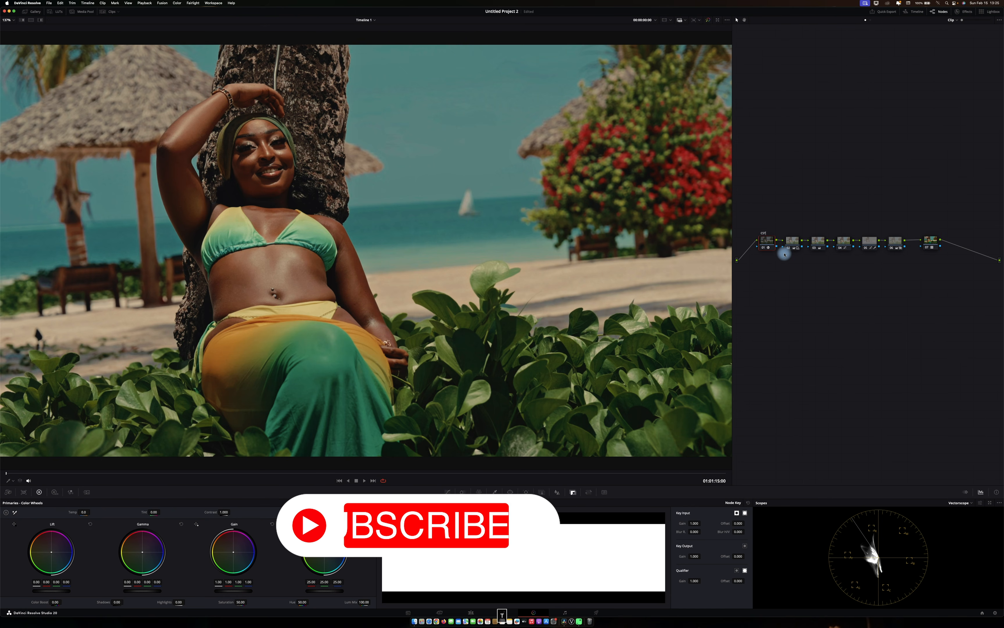
key(Return)
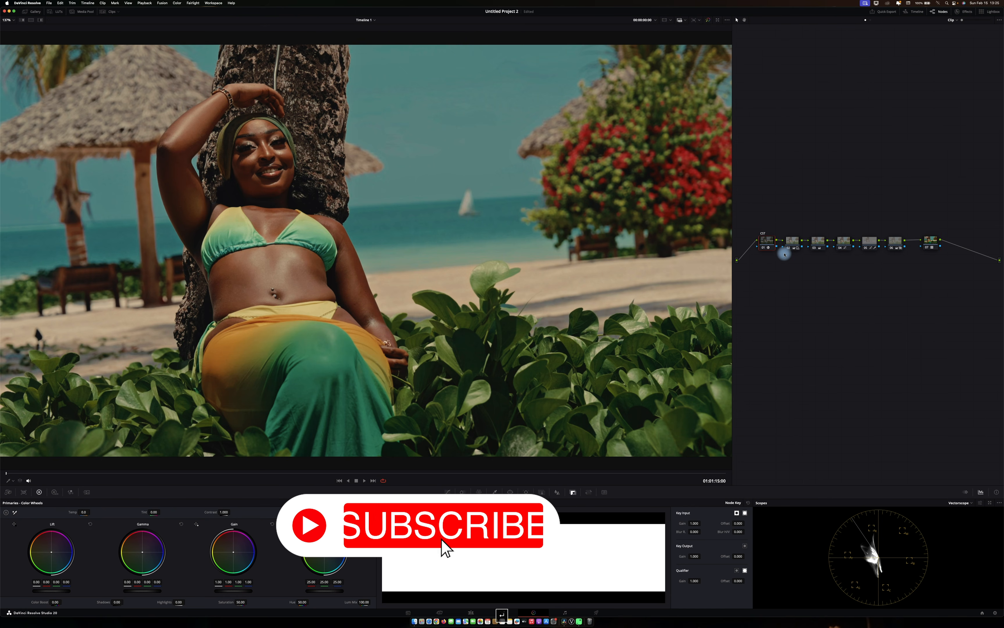
right_click(939, 242)
click(952, 251)
text(160 )
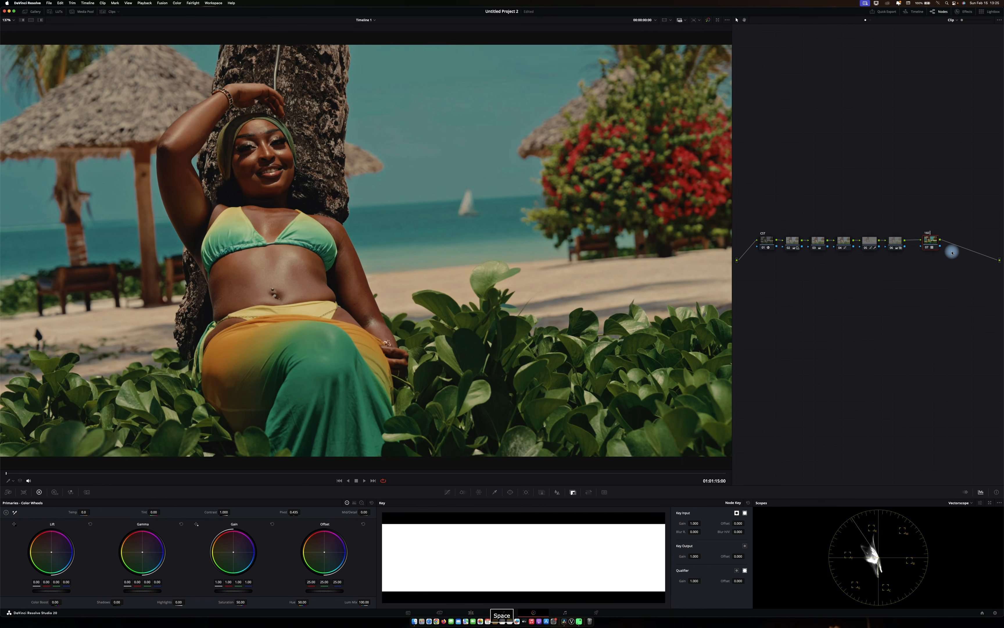
text(T)
- Label the second node BALANCE and check its effect by disabling and re-enabling it
right_click(796, 248)
click(813, 255)
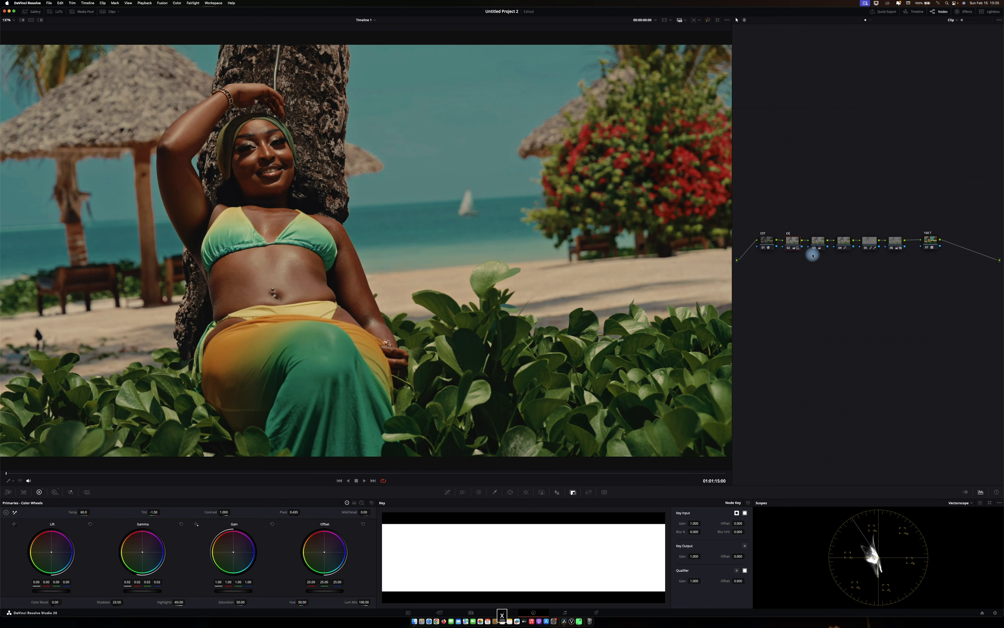
right_click(790, 242)
click(803, 252)
click(790, 248)
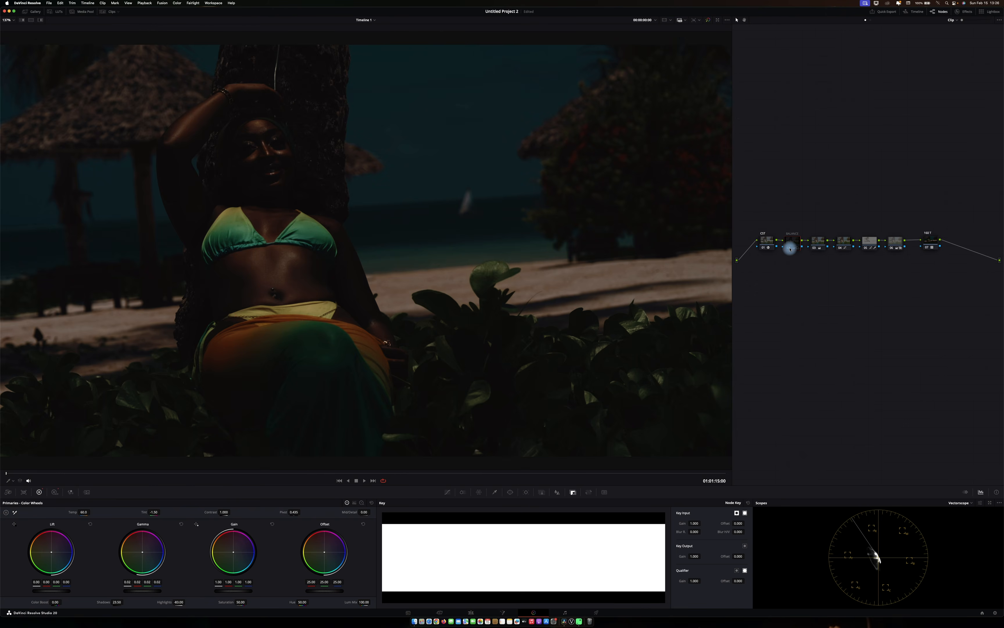
click(790, 248)
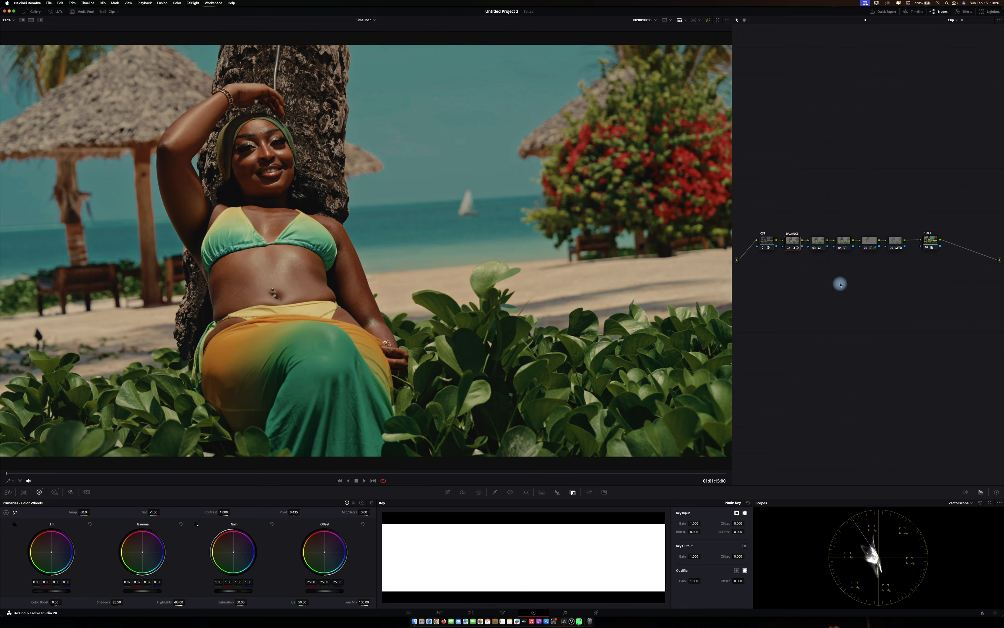
- Label the third node HSV and the fourth node LOOK
right_click(820, 241)
click(831, 252)
text(HSV)
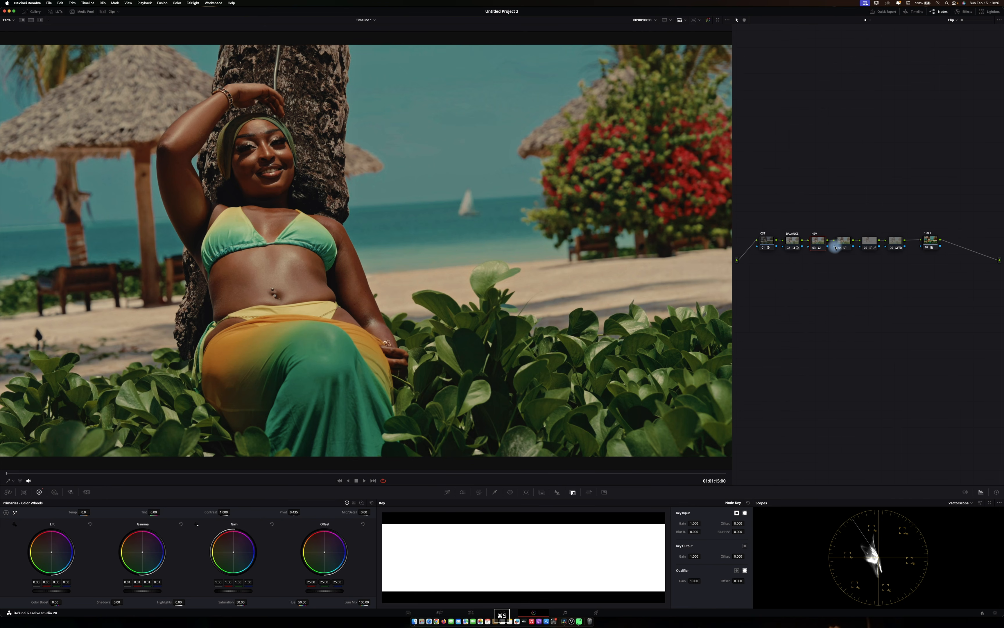
right_click(842, 241)
click(848, 254)
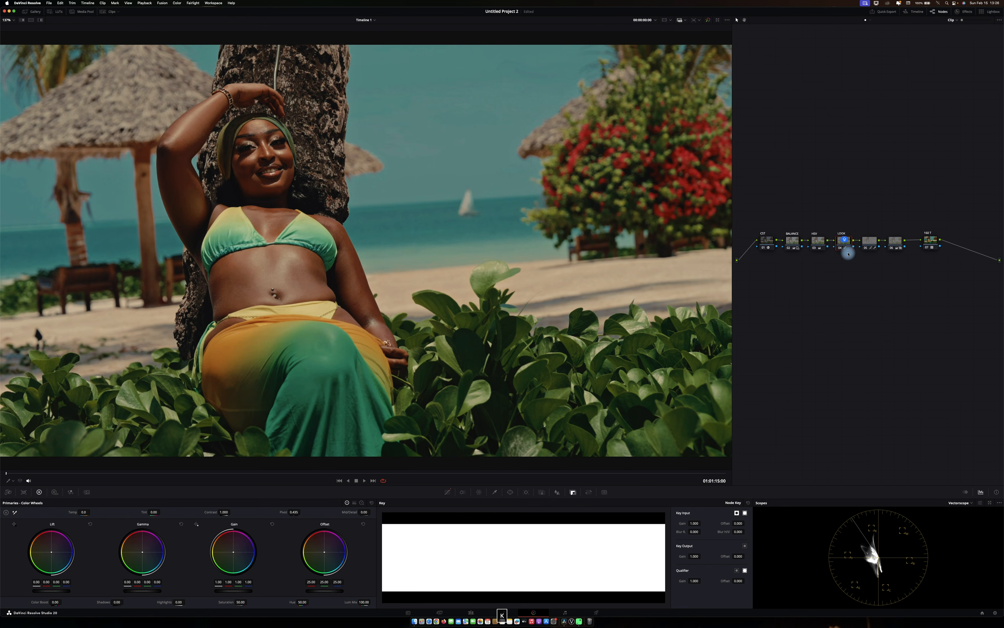
- Label the fifth node SKINTONE and the sixth node PAINT
right_click(870, 248)
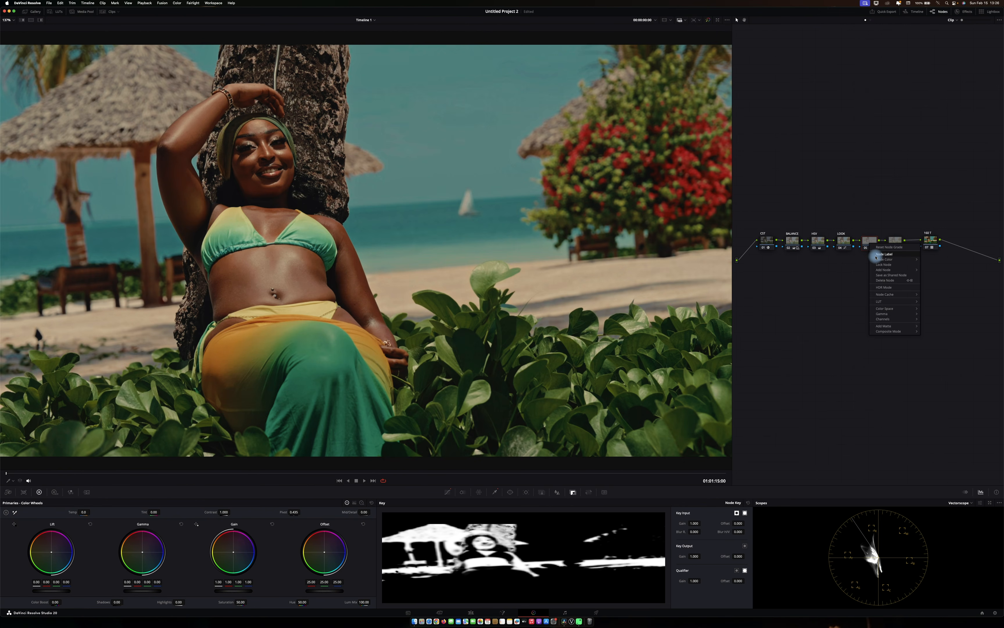
click(875, 254)
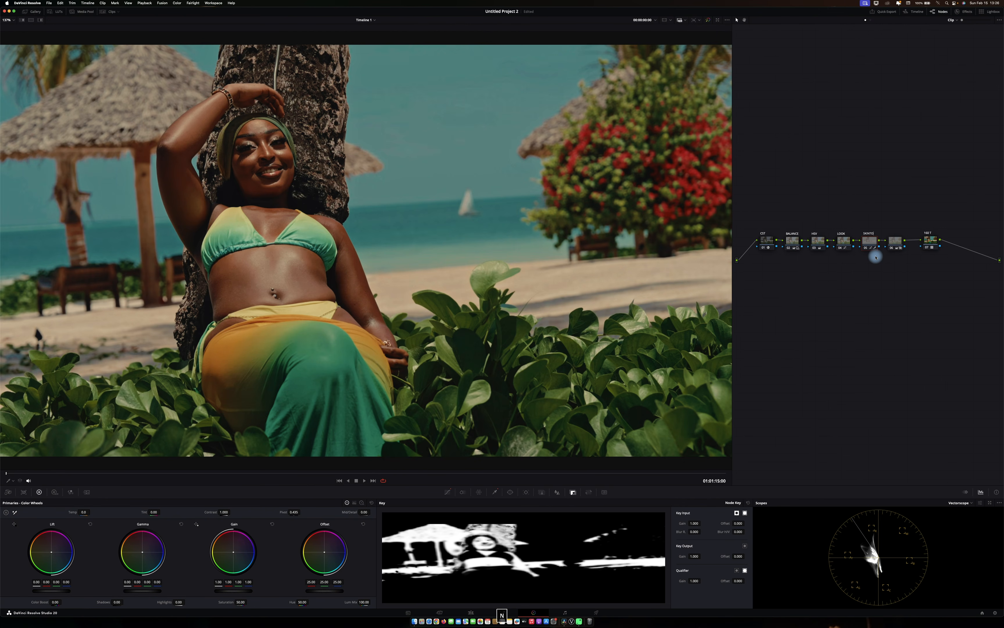
right_click(895, 248)
click(899, 254)
text(PAINT)
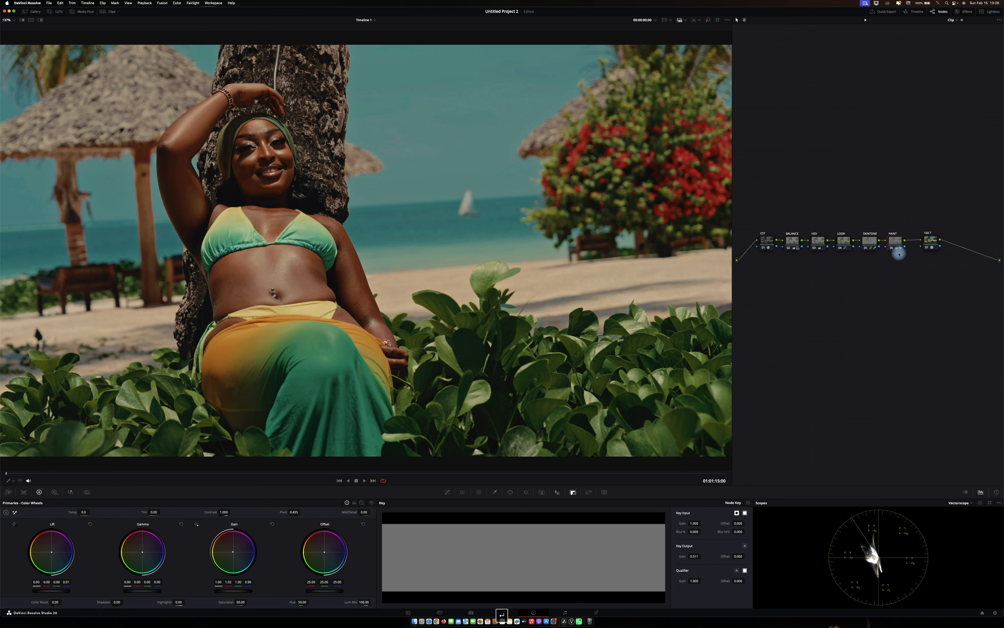
- Compare the image full screen with the PAINT node disabled and enabled
text(p)
key(super+d)
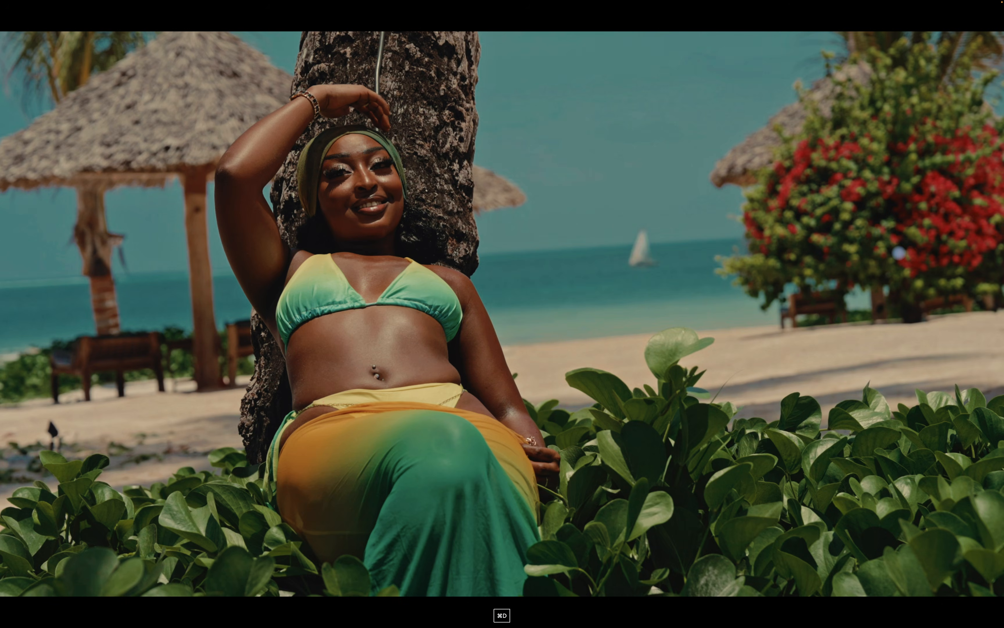
key(p)
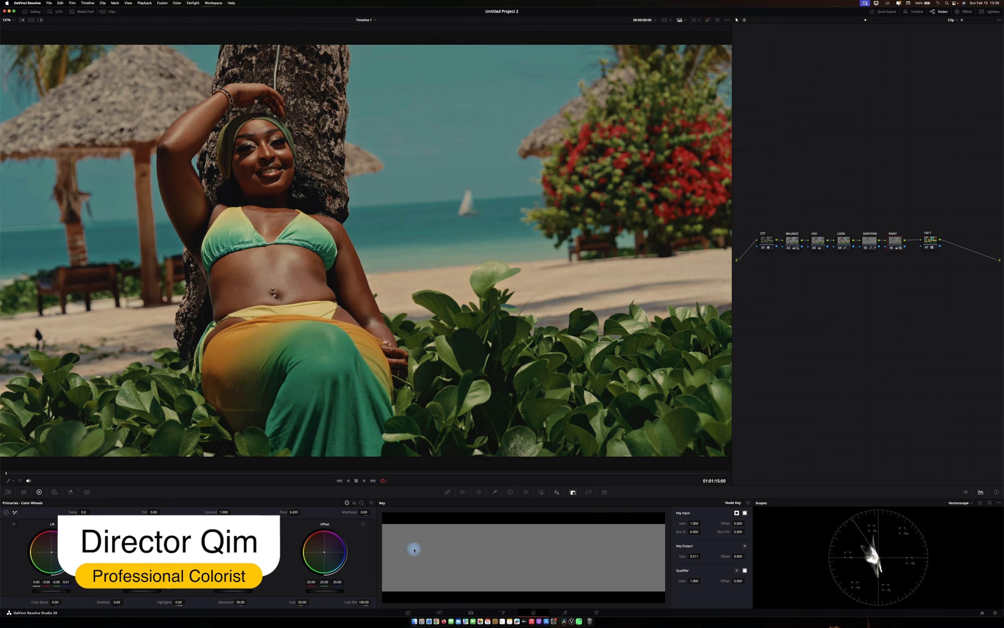
- On the PAINT node, lower the saturation of the yellows to about 0.84 with Hue Vs Sat
click(447, 492)
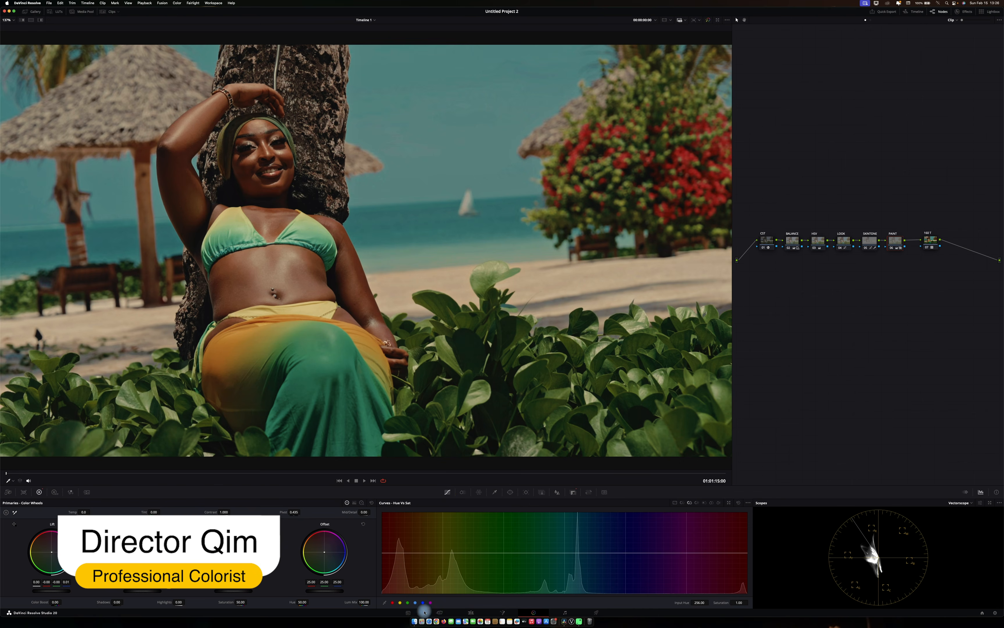
click(400, 602)
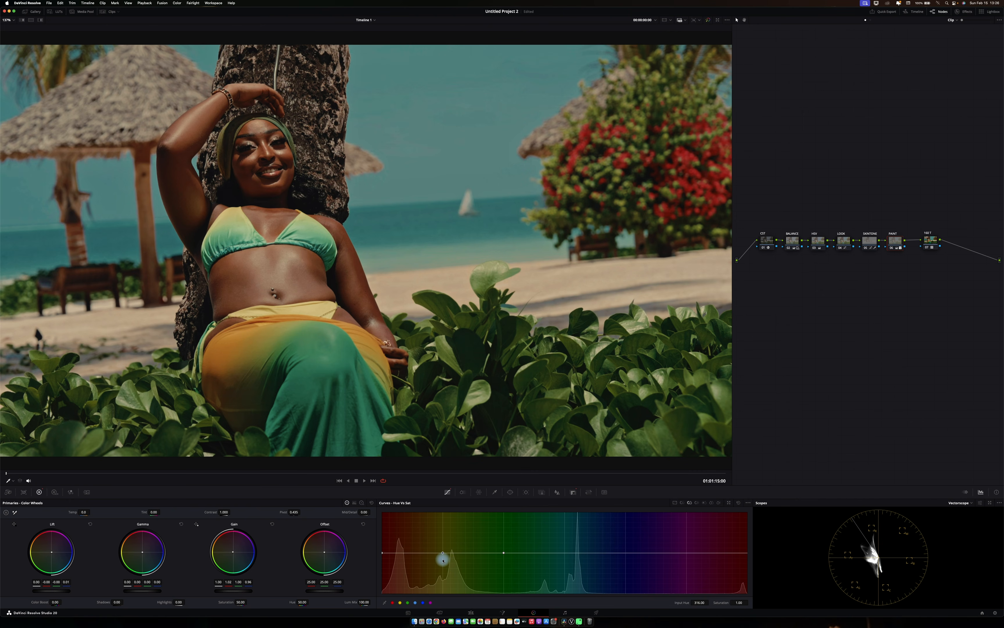
drag(442, 556, 442, 560)
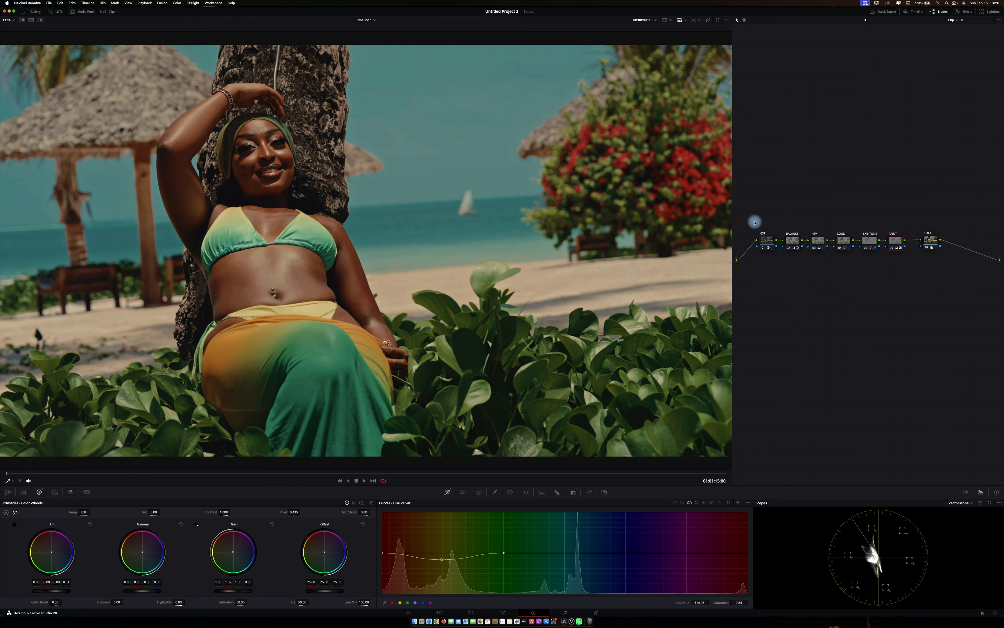
- Shift the labelled node chain slightly within the node graph and select the CST node
drag(754, 219, 922, 274)
mouse_move(960, 204)
mouse_down()
mouse_move(747, 261)
mouse_move(771, 245)
mouse_up()
click(797, 200)
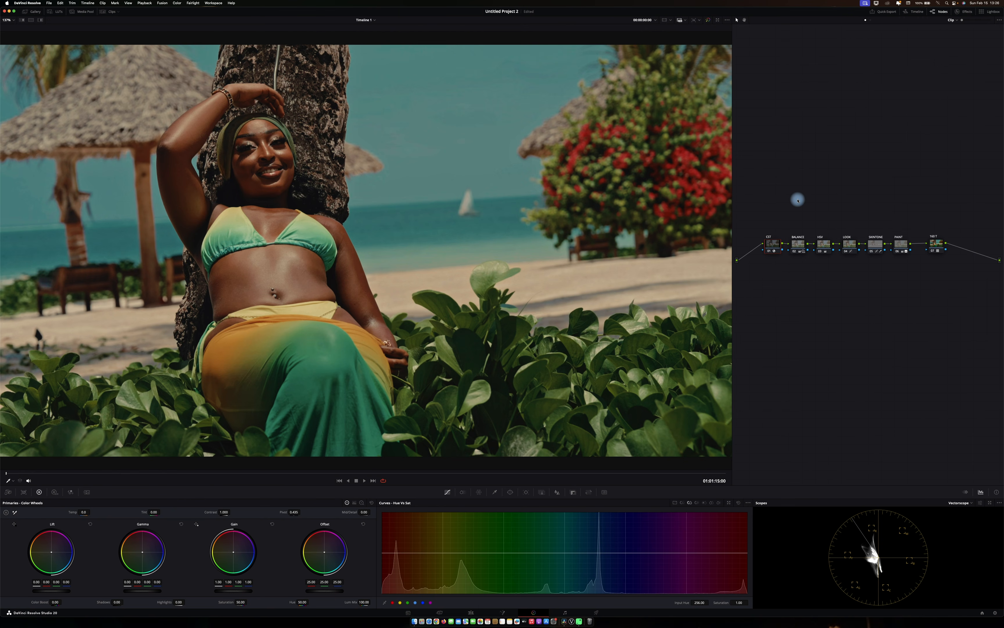
drag(900, 244, 897, 245)
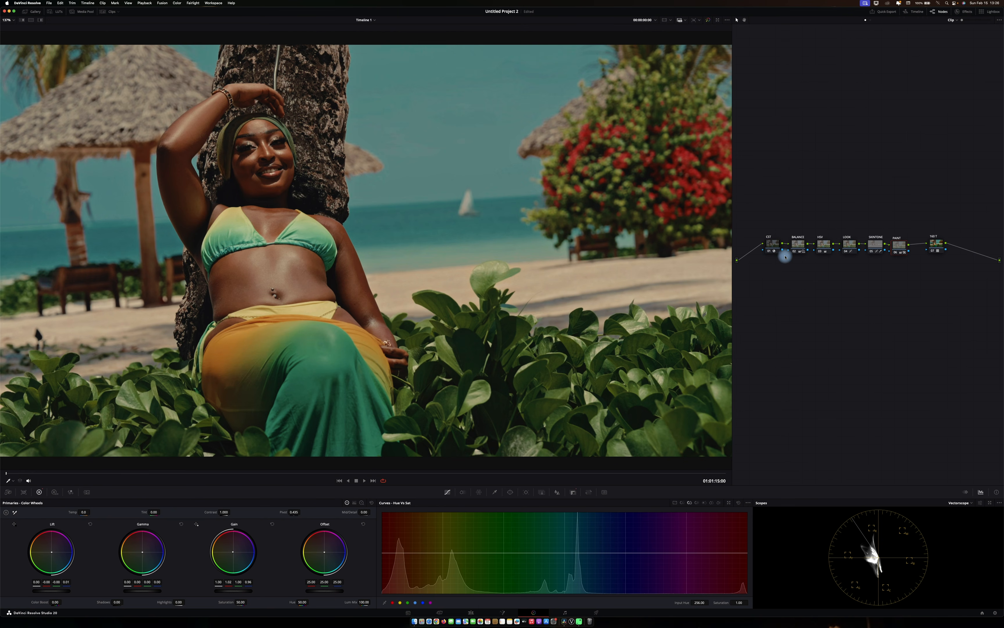
click(774, 245)
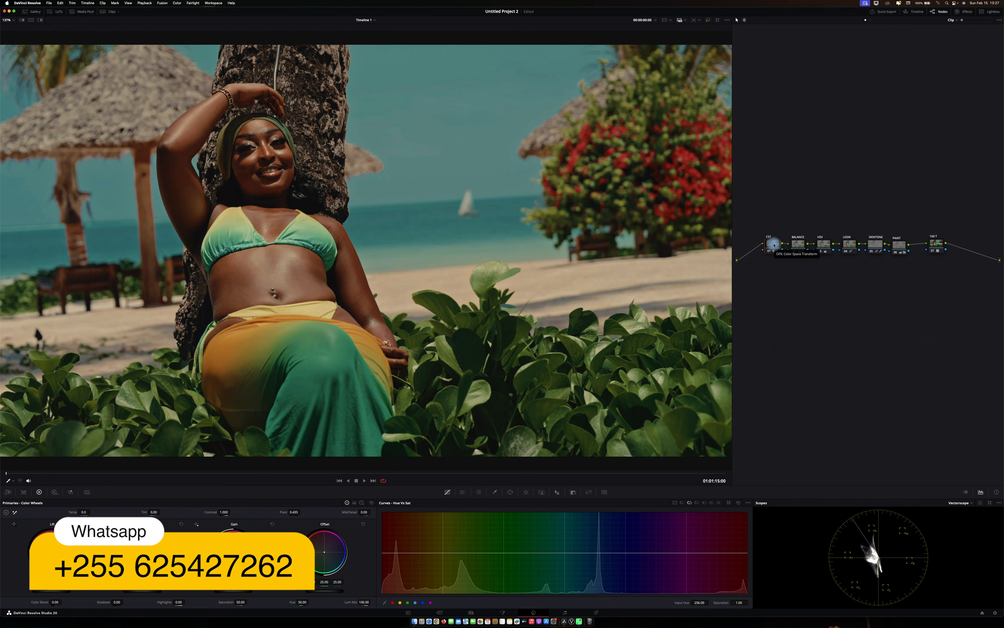
- Insert a new serial node before the CST node and show the clip thumbnails
key(shift+s)
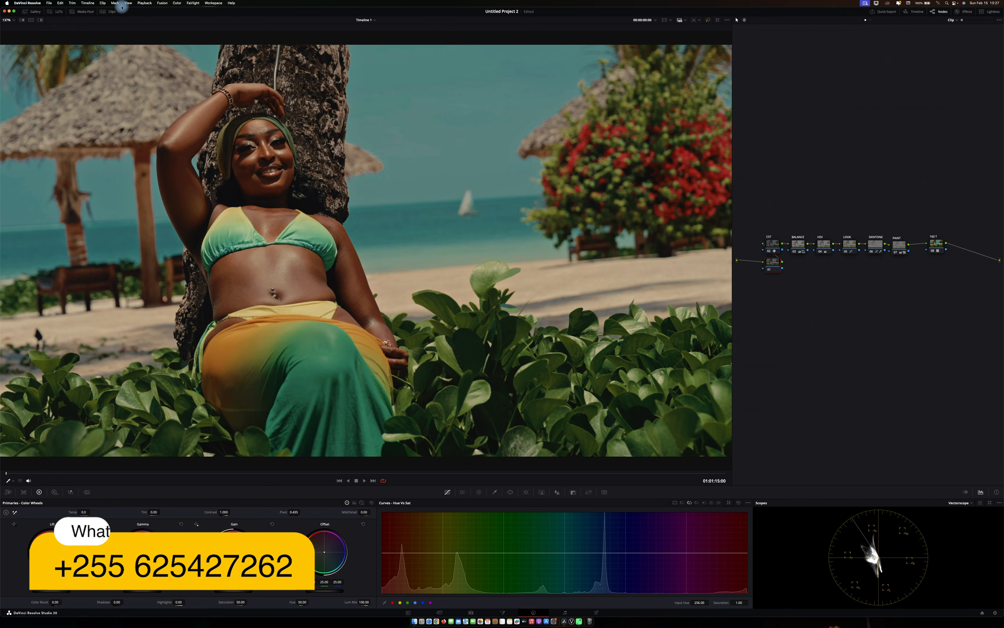
click(107, 13)
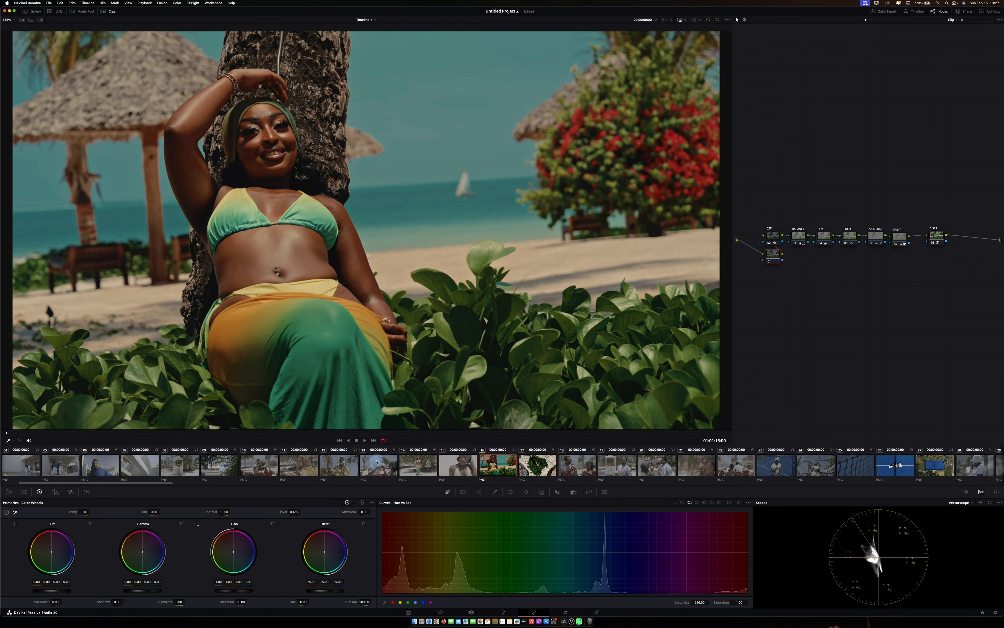
- Copy the grade of clip 16 onto clip 10 and lower the HDR Global exposure on its BALANCE node to about 1.69
click(261, 463)
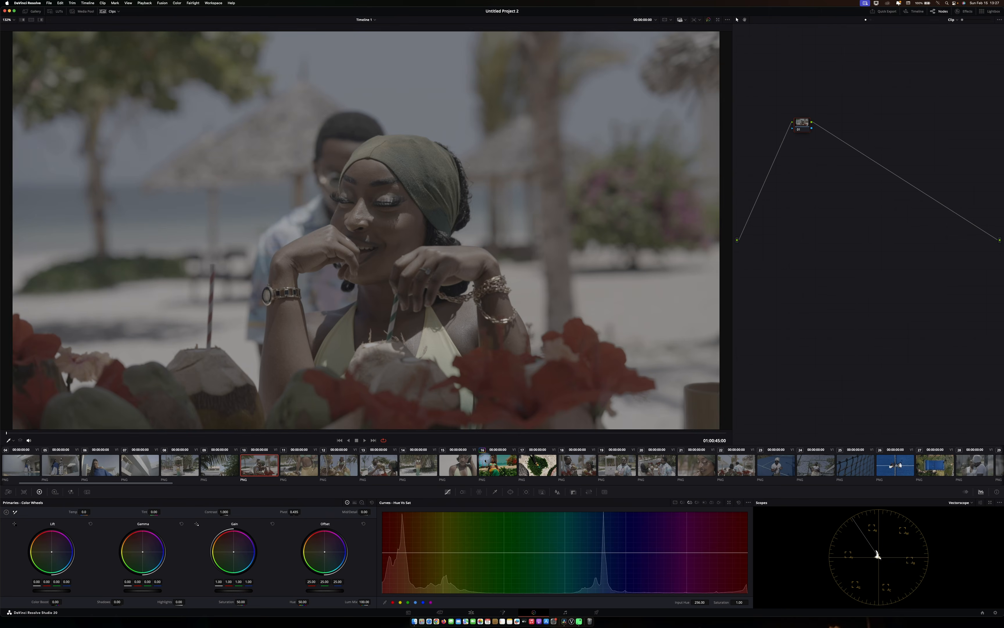
middle_click(487, 460)
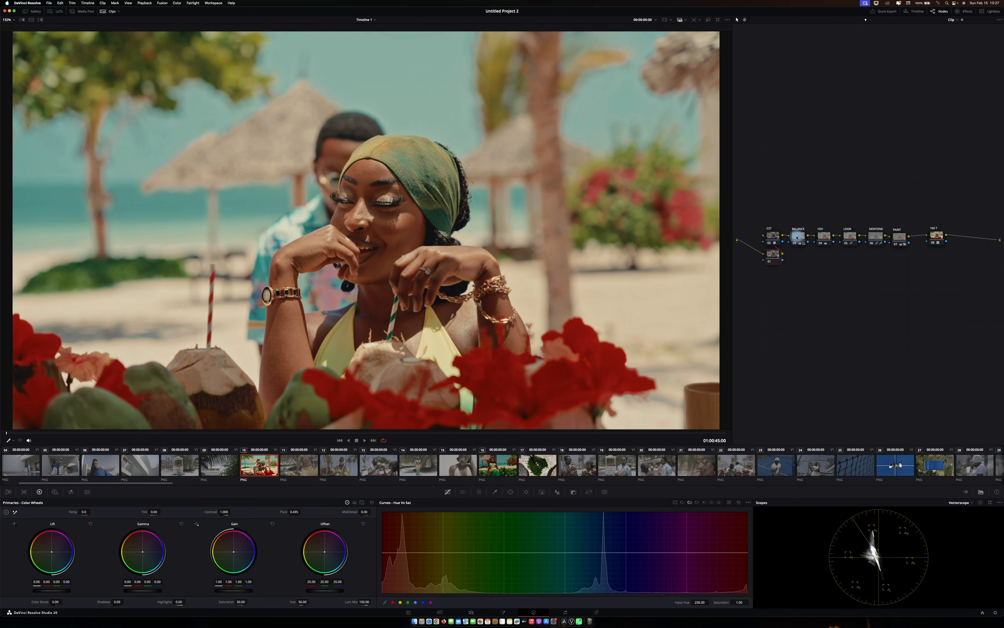
click(54, 492)
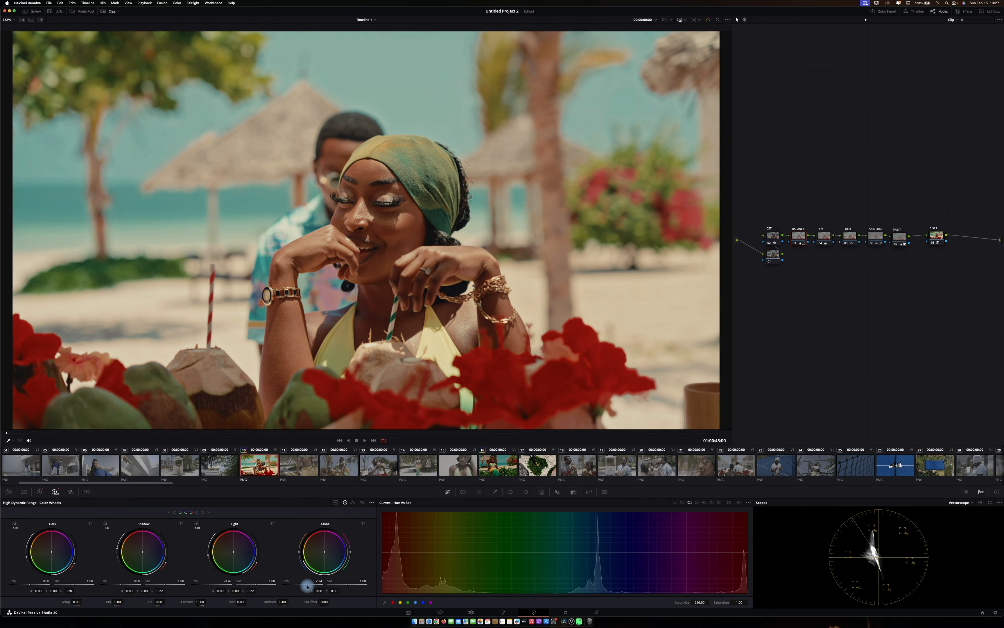
drag(312, 583, 245, 582)
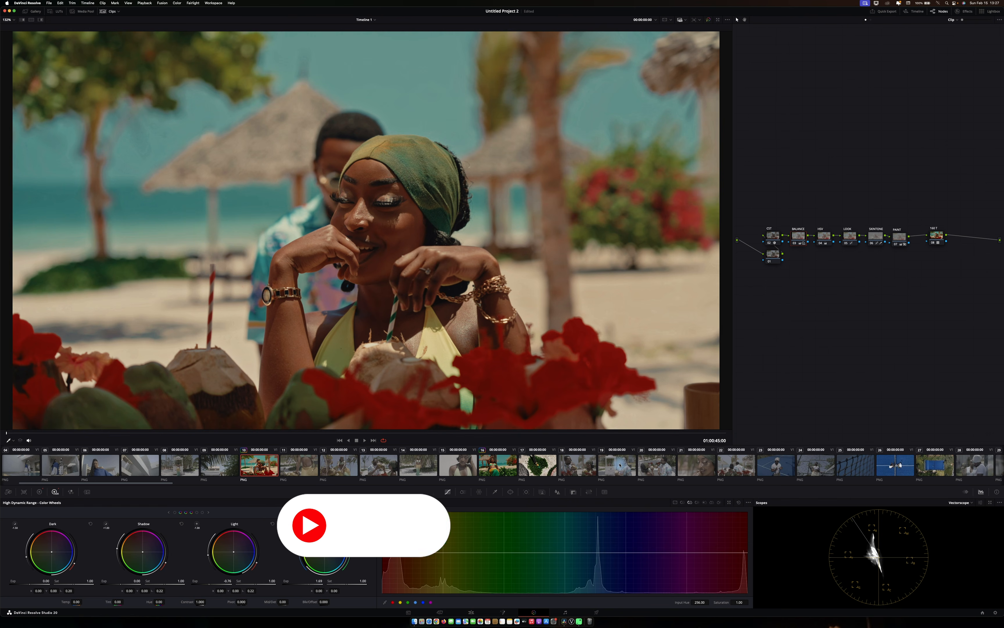
- Copy the grade of clip 10 onto clip 20 and slightly lower its HDR Global exposure
click(650, 466)
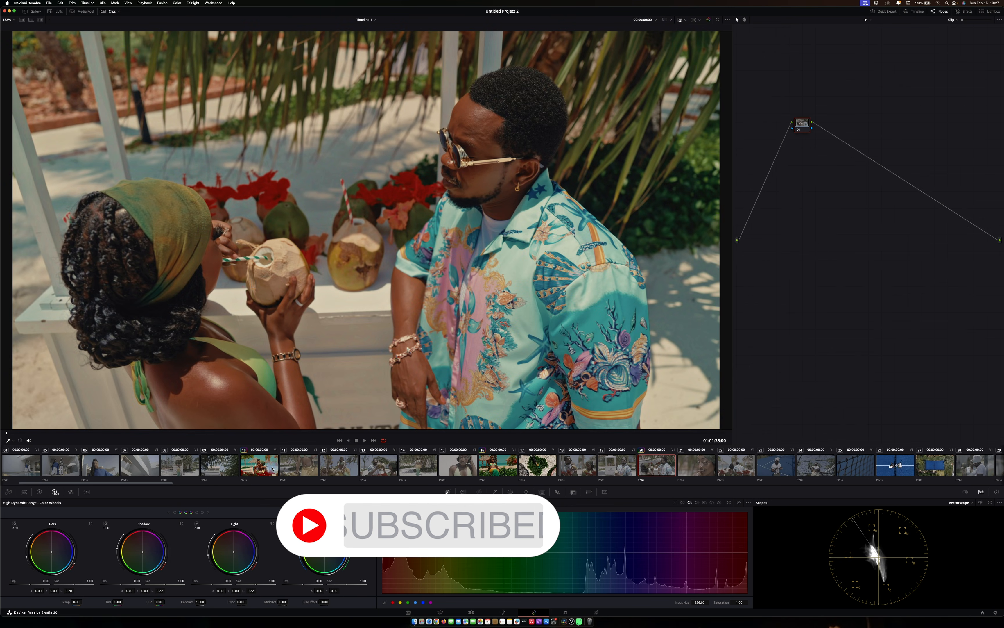
middle_click(272, 468)
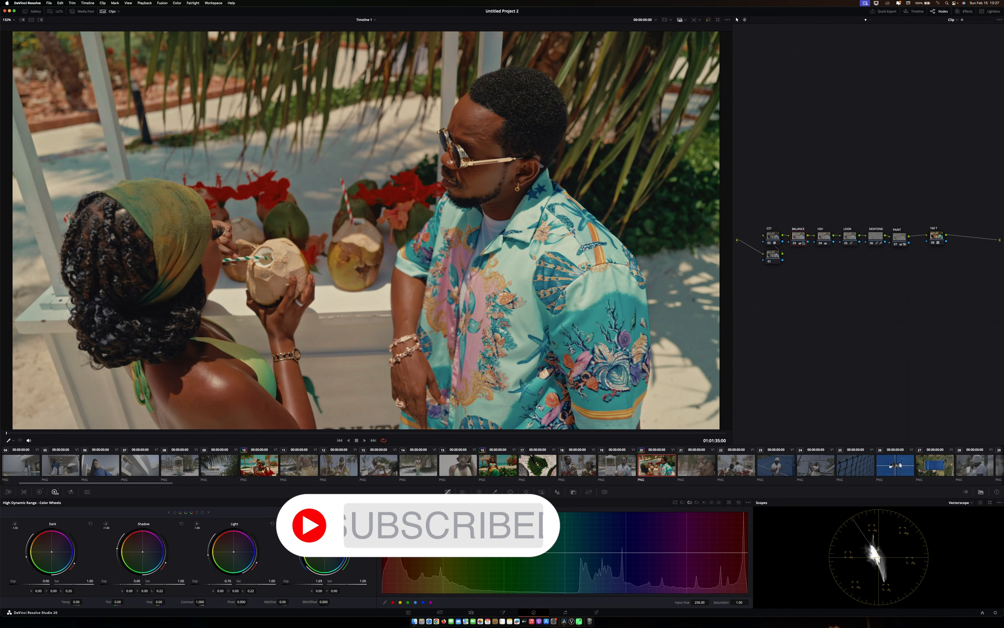
drag(304, 581, 293, 582)
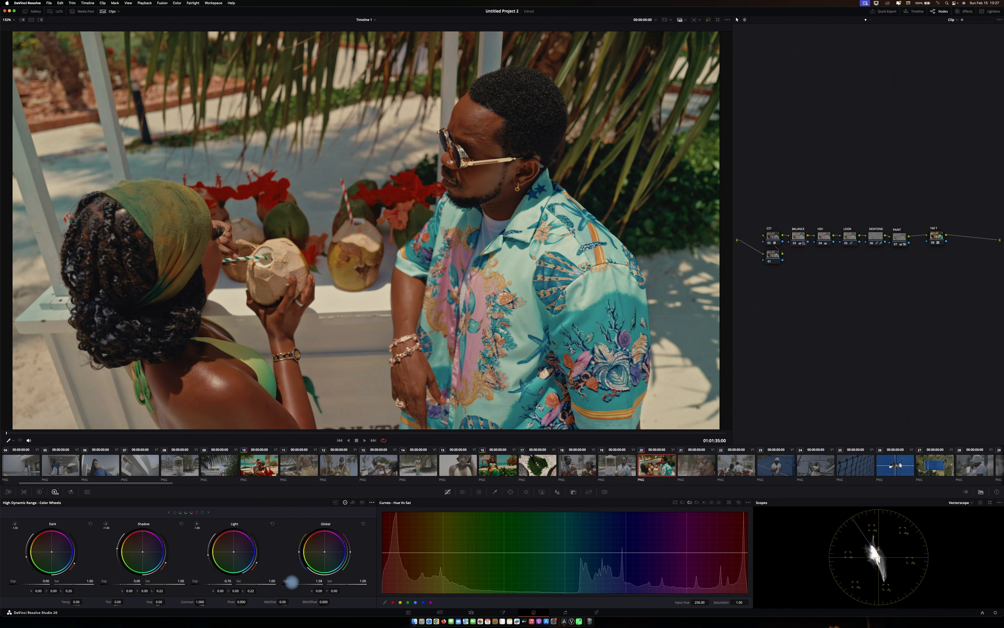
- Copy the clip 16 grade onto clip 21, then set Global exposure to about 1.16 and raise Light exposure on its BALANCE node
click(709, 461)
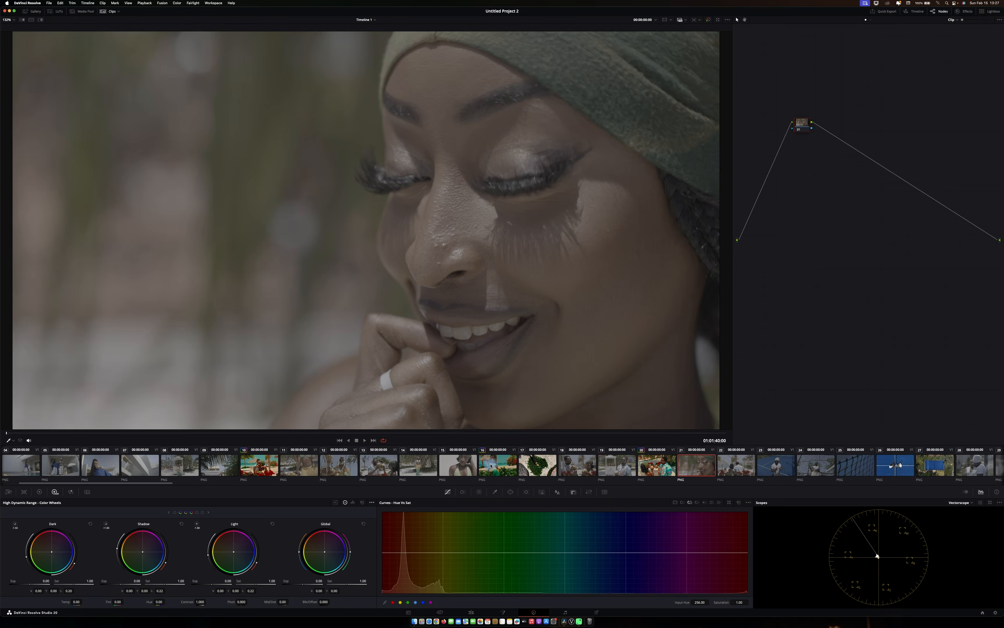
middle_click(490, 465)
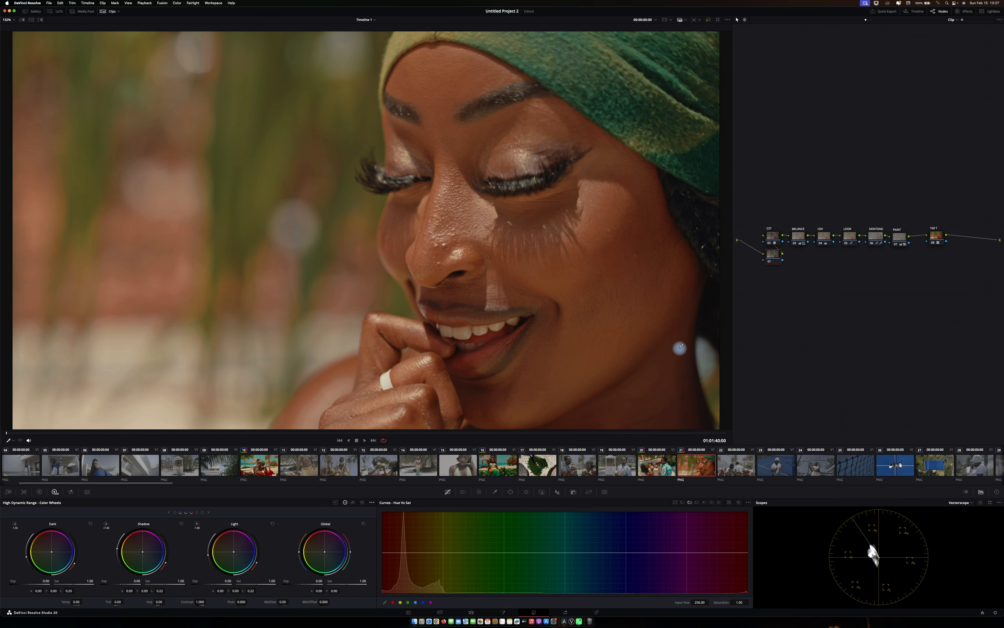
click(797, 236)
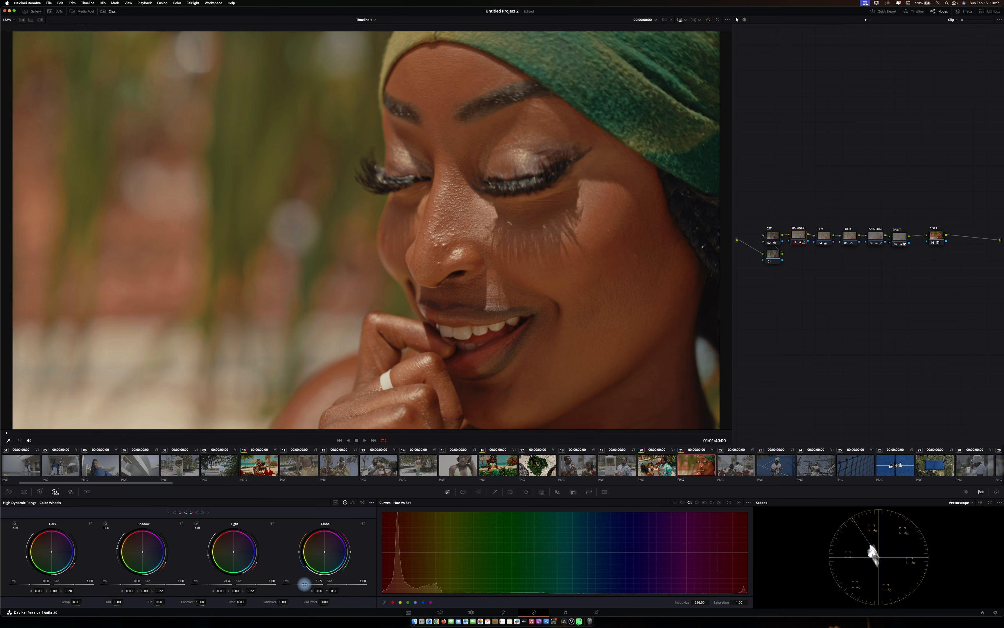
drag(244, 585, 260, 588)
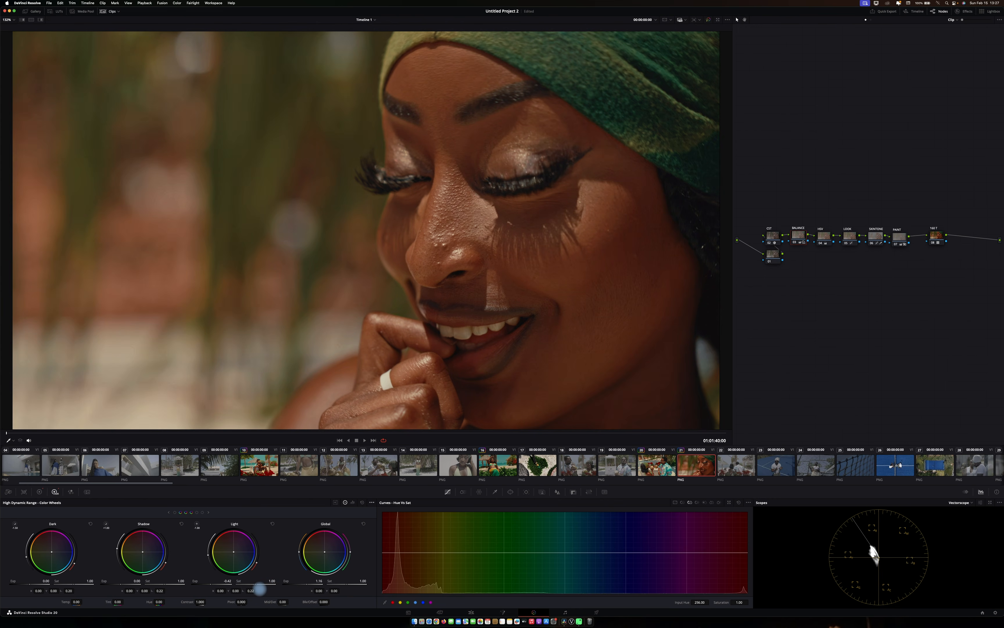
- Look through the ungraded clips and copy the grade of clip 21 onto clip 14
click(563, 467)
click(458, 464)
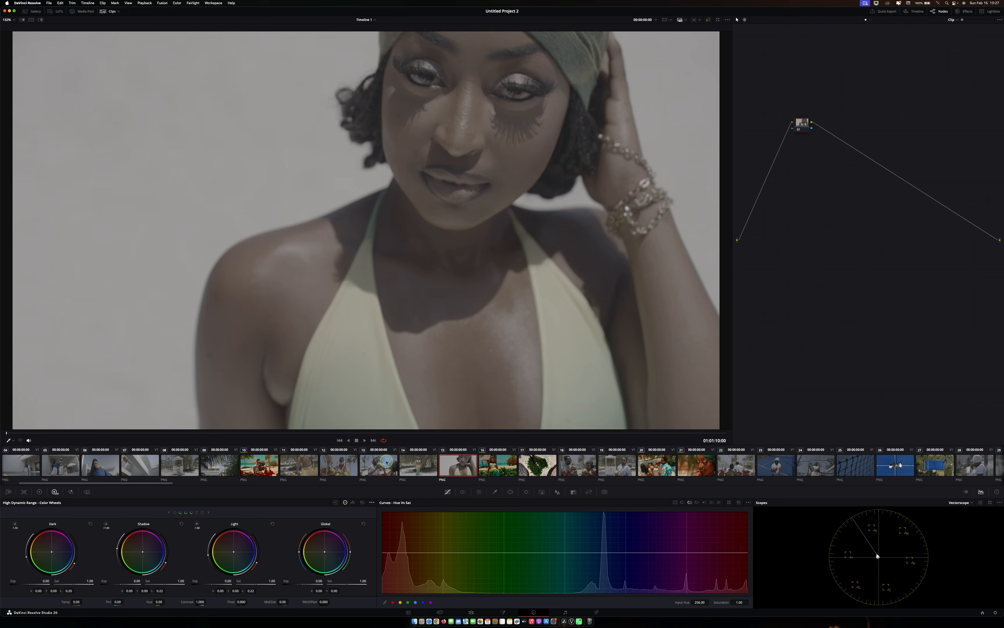
click(386, 462)
click(429, 461)
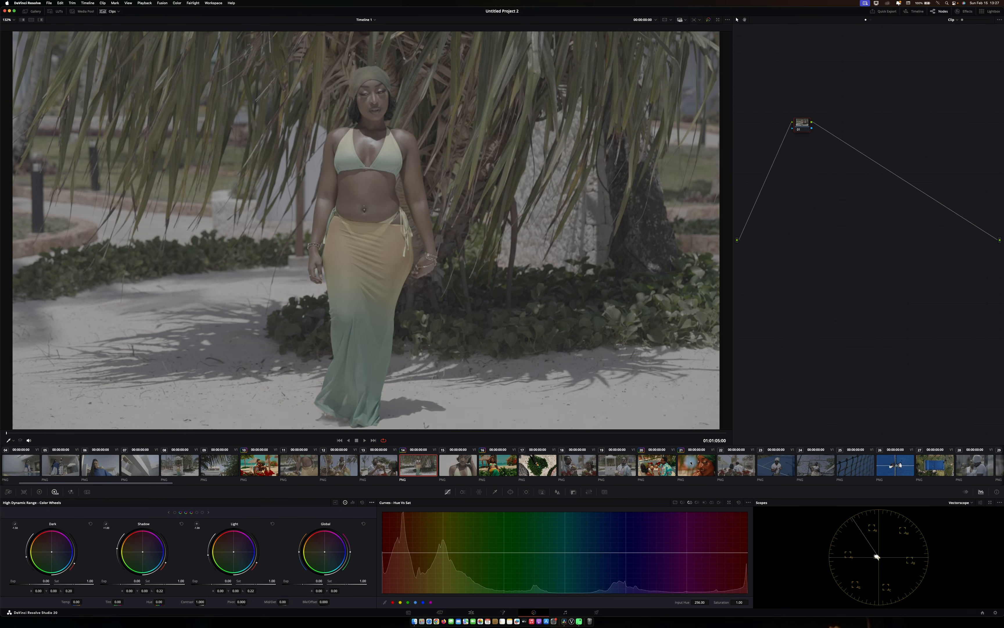
middle_click(691, 463)
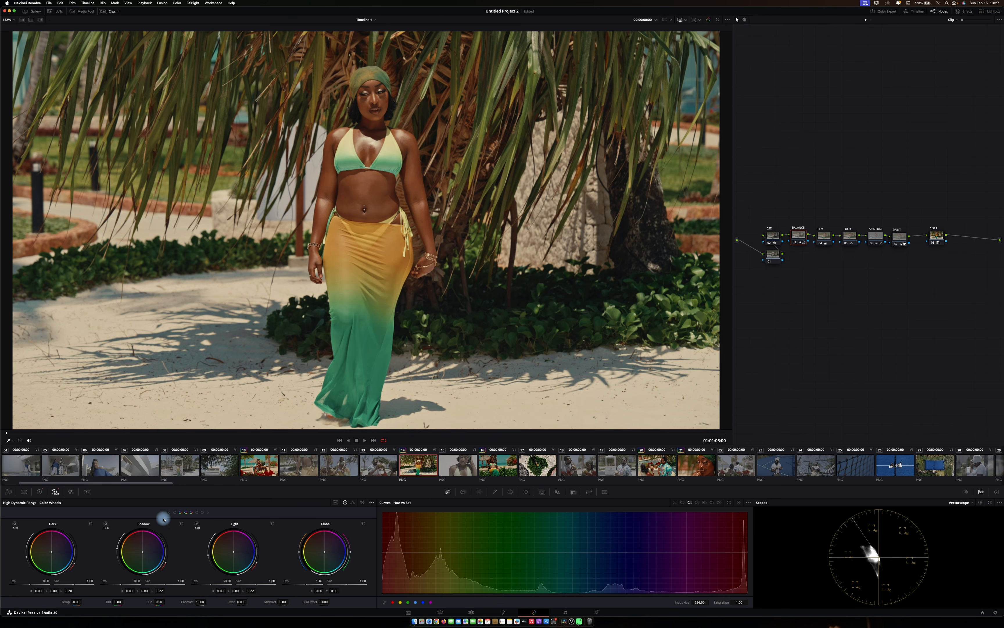
- On clip 14, lower the HDR Shadow exposure to about -0.58 and raise the Light exposure to about 0.19
drag(120, 582, 57, 580)
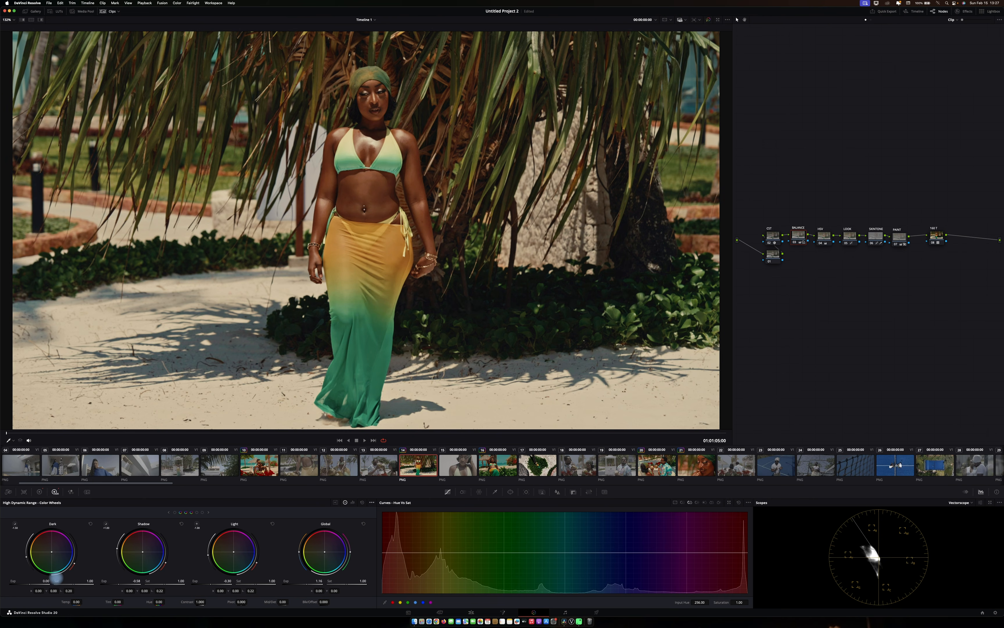
drag(214, 582, 264, 583)
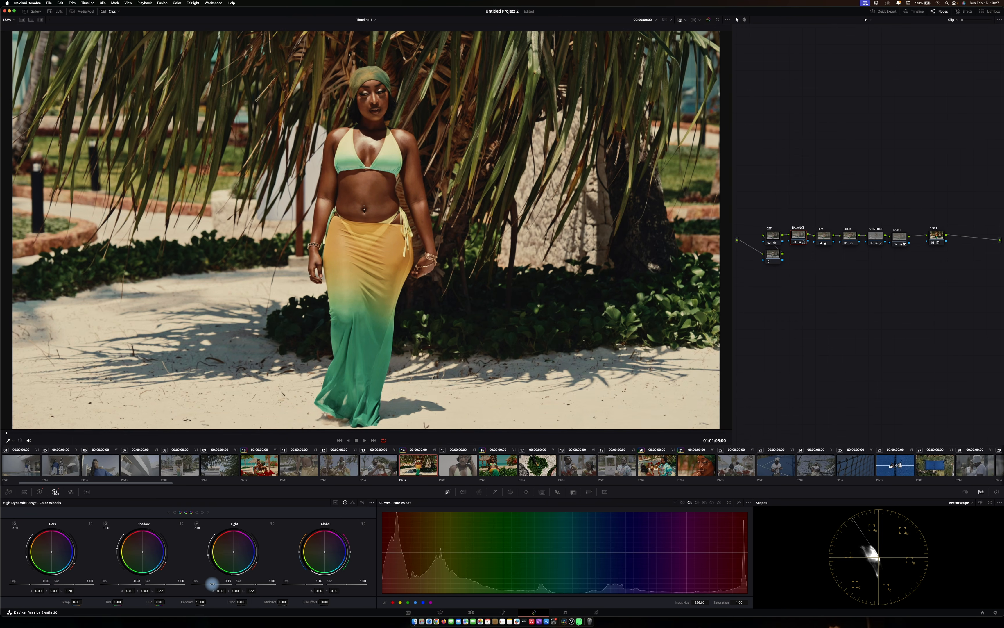
- Compare clip 14 full screen with its grade bypassed and enabled
key(p)
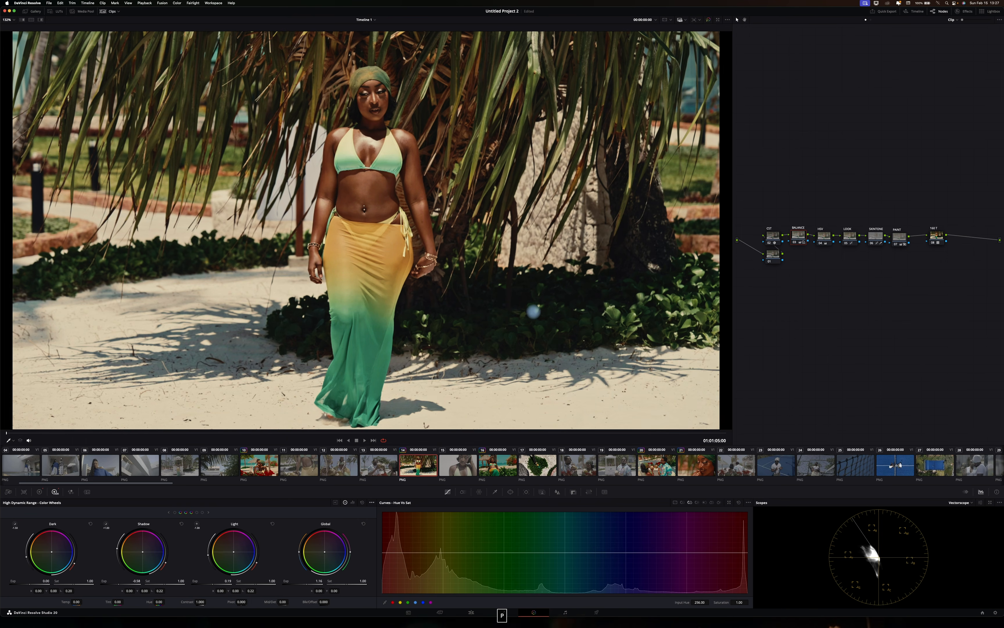
key(p)
key(p)
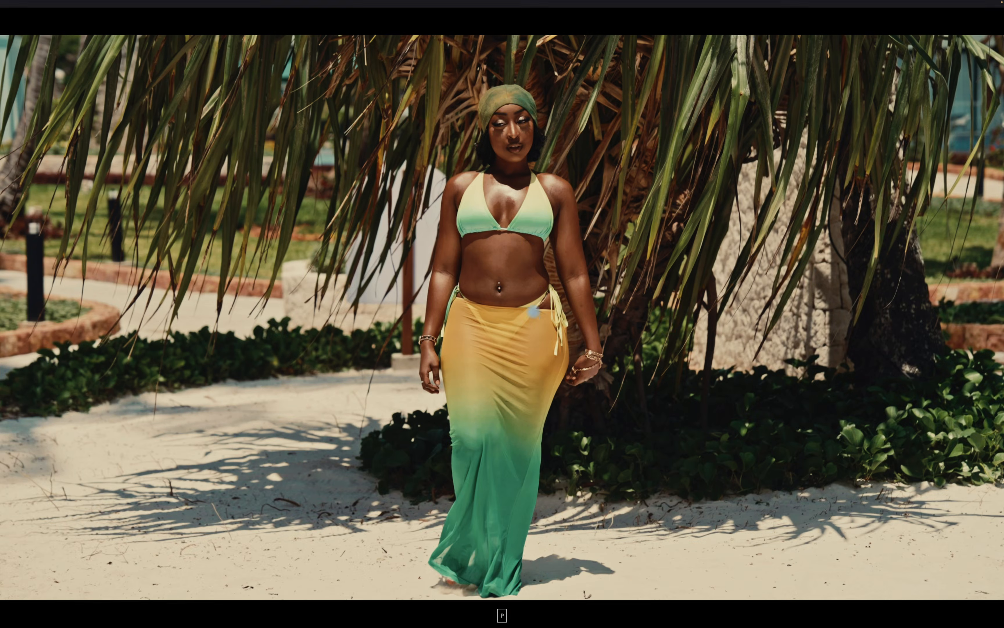
key(shift+d)
key(shift+d)
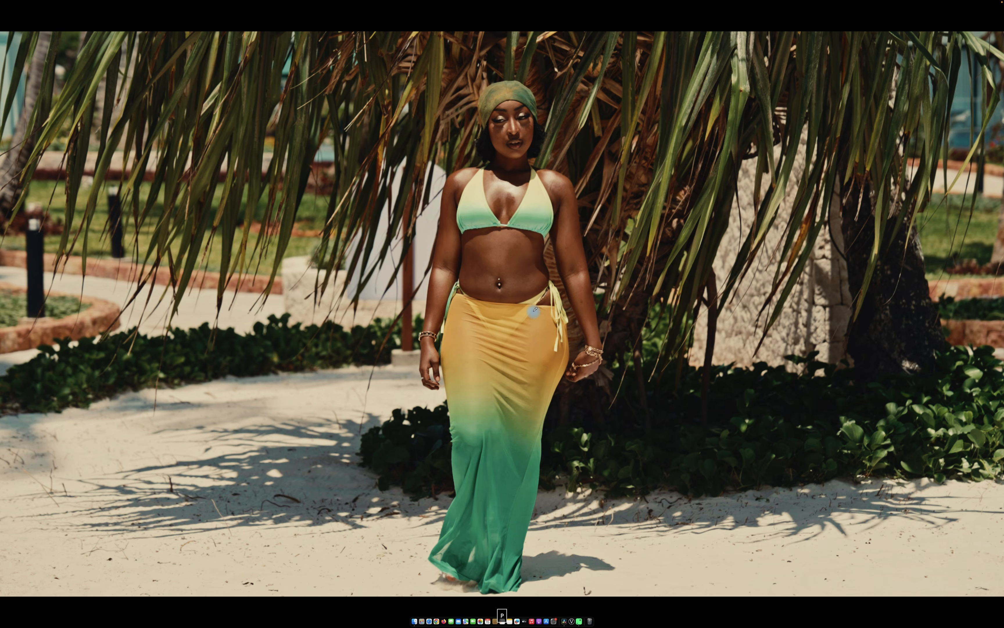
key(p)
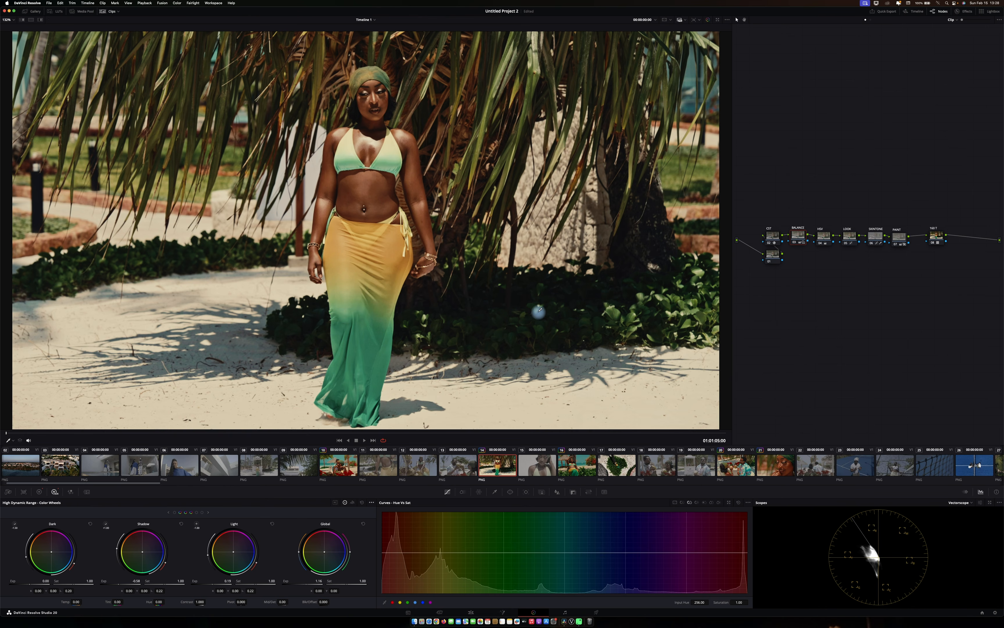
- Return to clip 16, hide the clip thumbnails, and move the new first node well below the labelled node chain
click(586, 459)
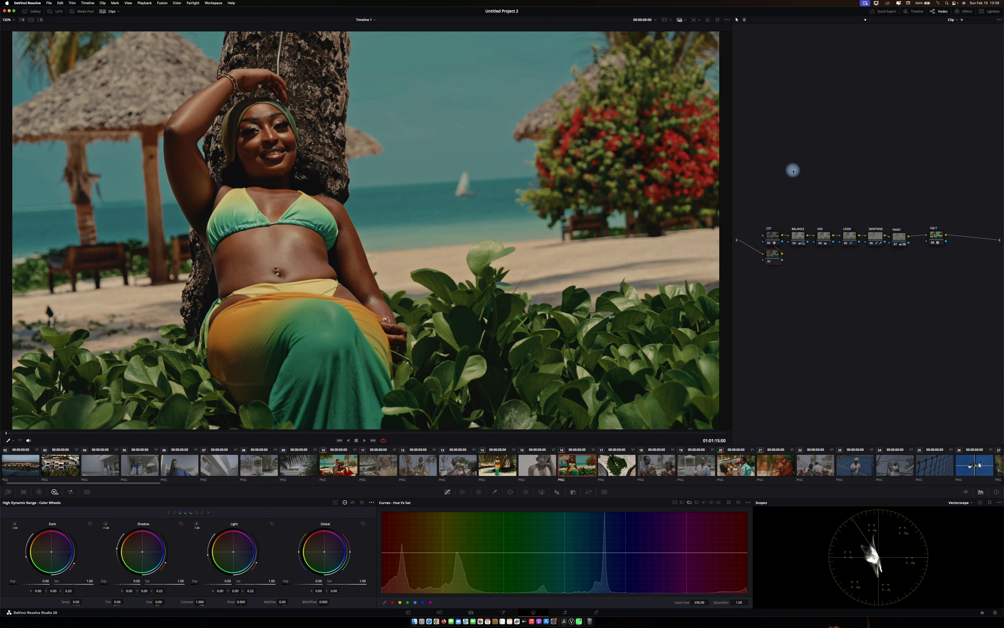
click(107, 12)
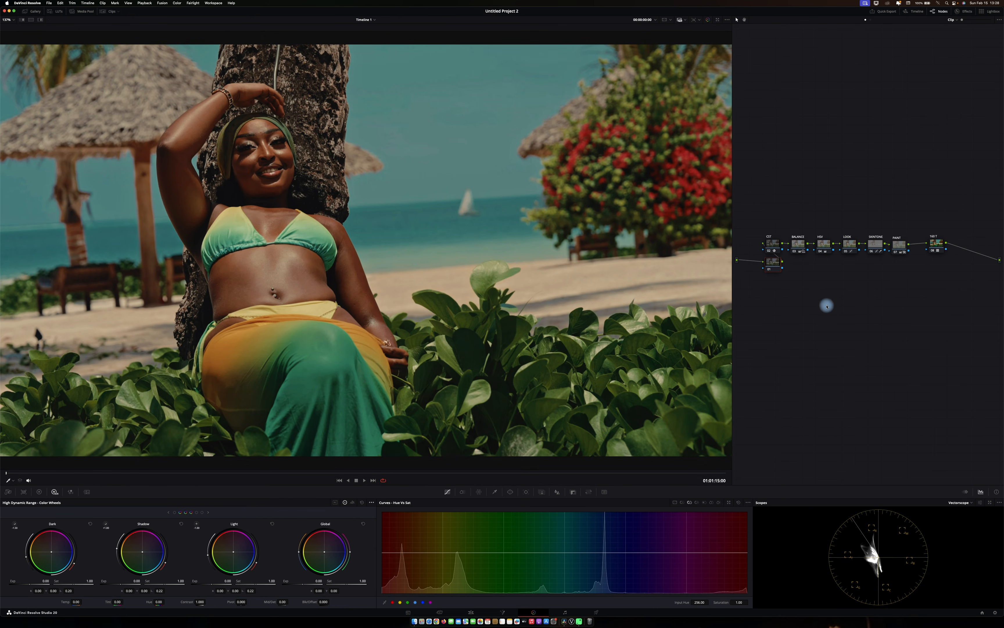
drag(776, 265, 772, 299)
drag(767, 362, 769, 353)
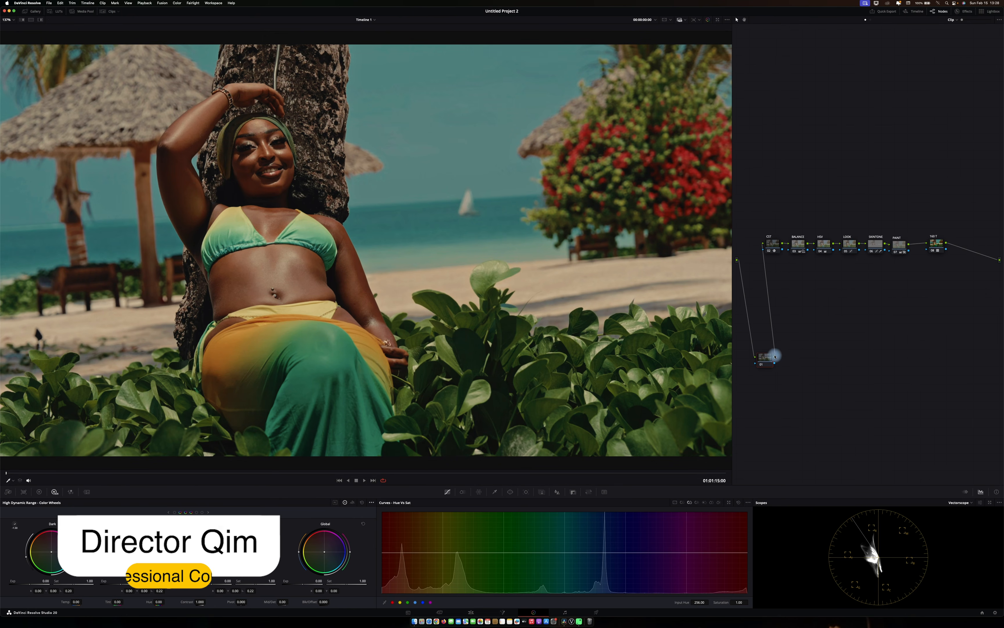
- Search the effects library for "SHARP" and apply the Sharpen effect to the new first node
click(963, 13)
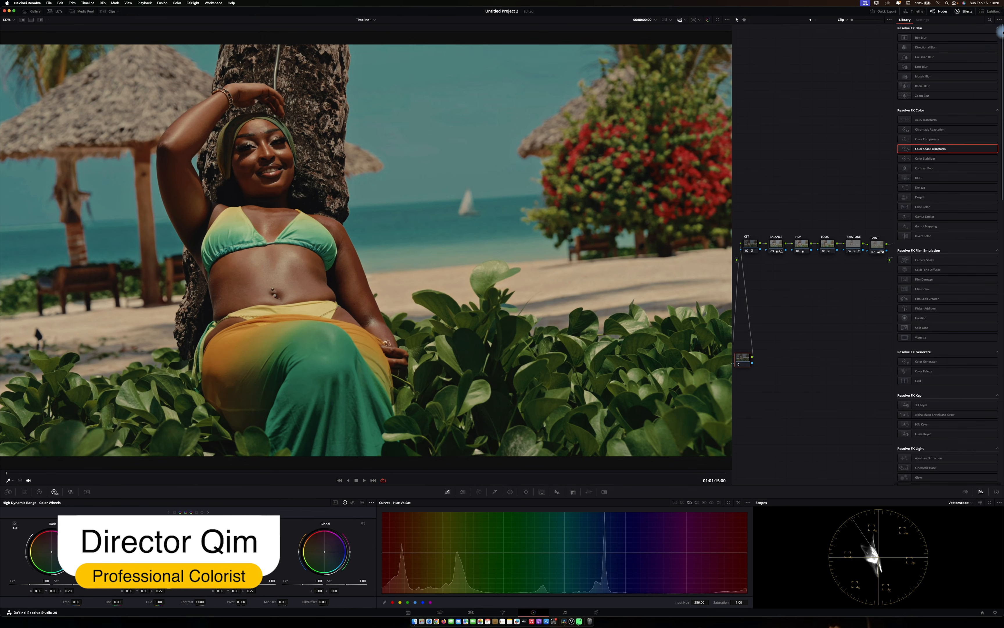
click(989, 21)
text(SHA)
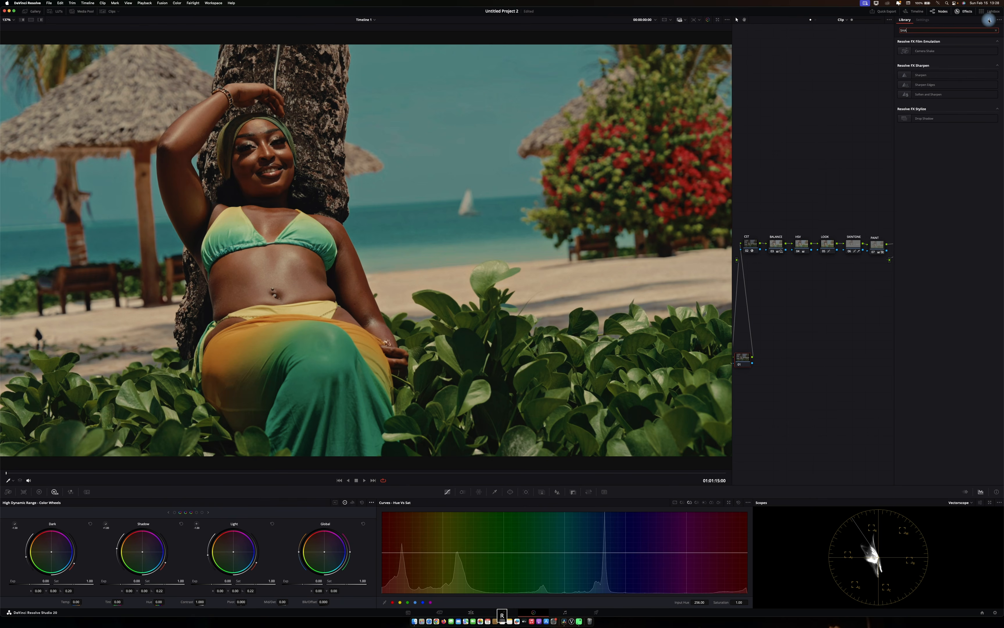
text(RP)
drag(935, 50, 741, 355)
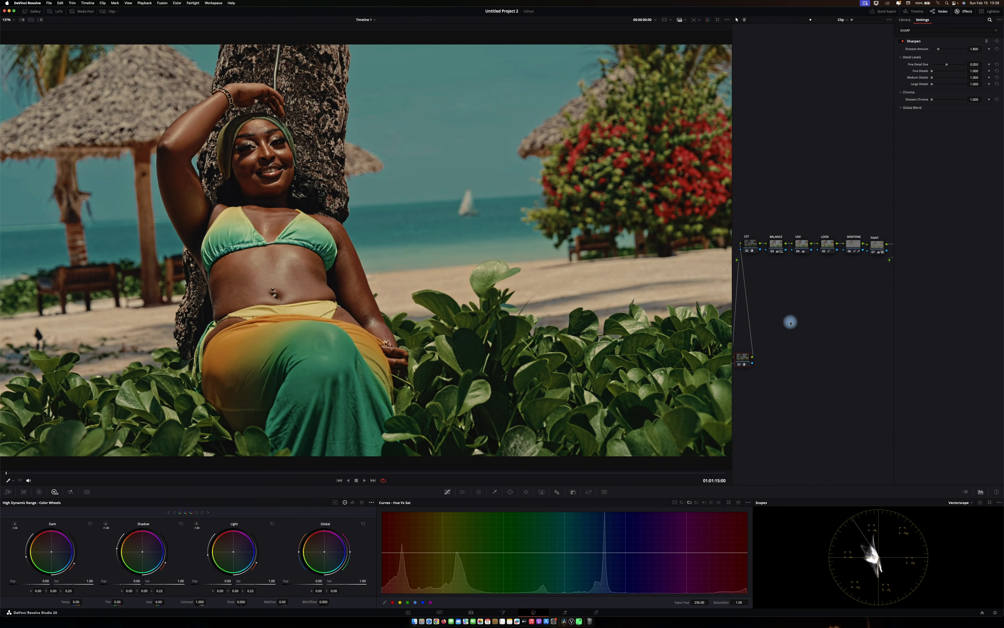
- Zoom in on the woman's face and compare the image with the sharpening node disabled and enabled
scroll(344, 285, up, 5)
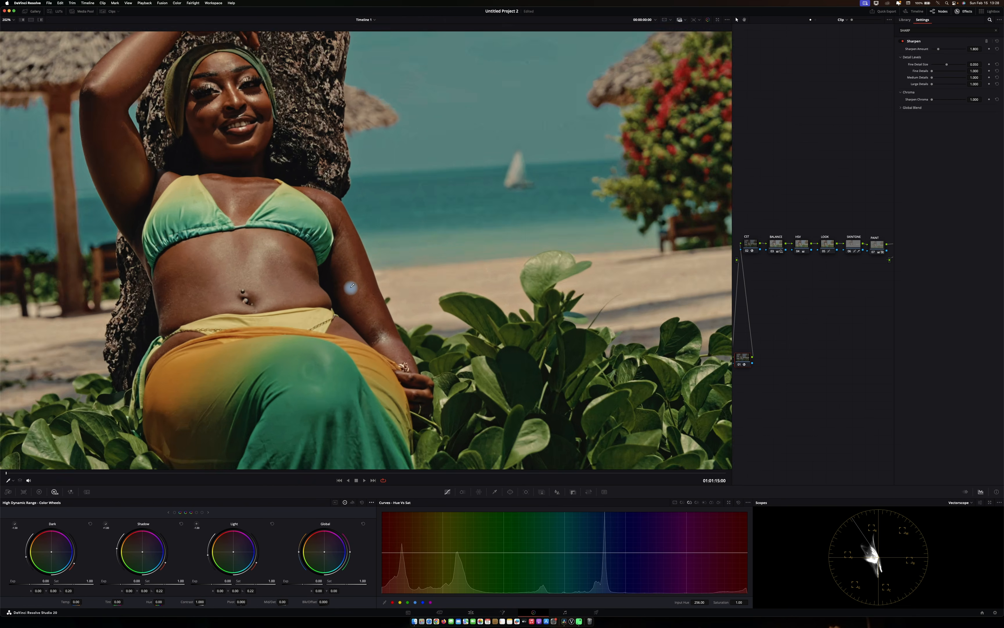
scroll(413, 303, up, 5)
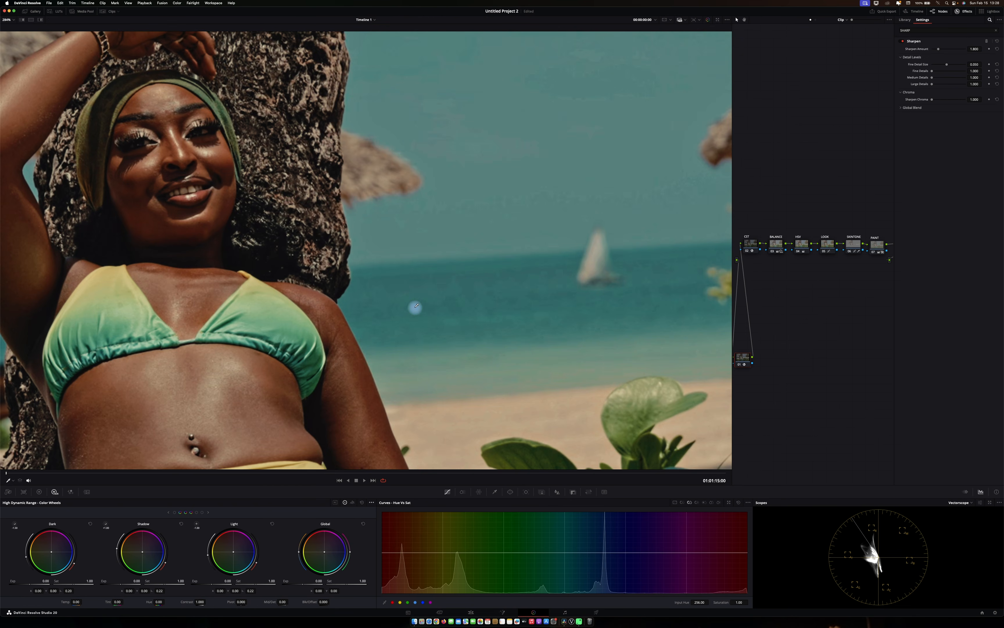
click(738, 366)
click(738, 366)
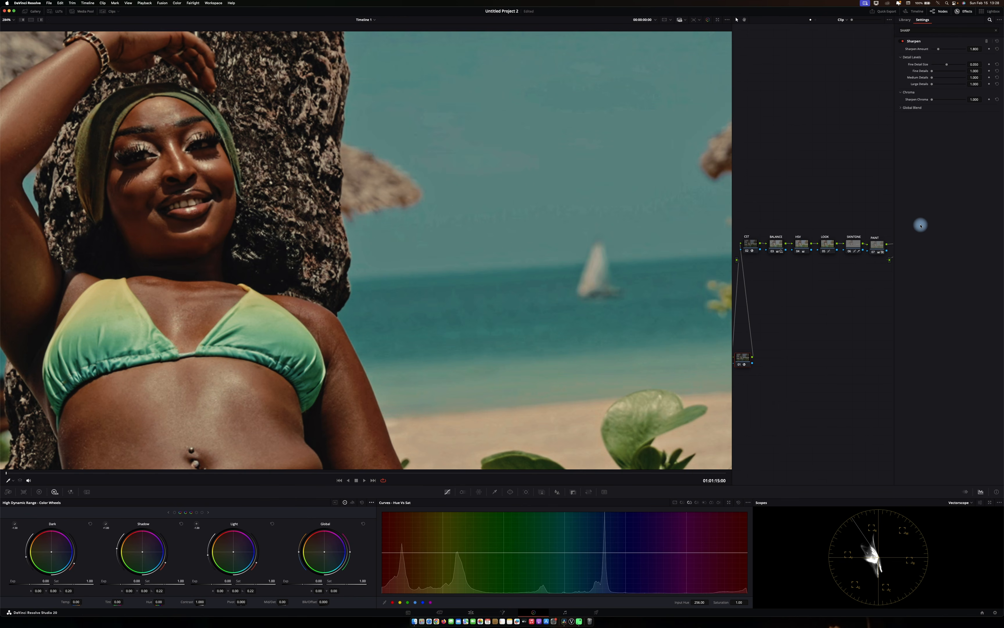
- Try a Global Blend of 0.5 for the Sharpen effect, settle on 0.3, and check the whole frame full screen
click(916, 107)
text(0.5)
key(Return)
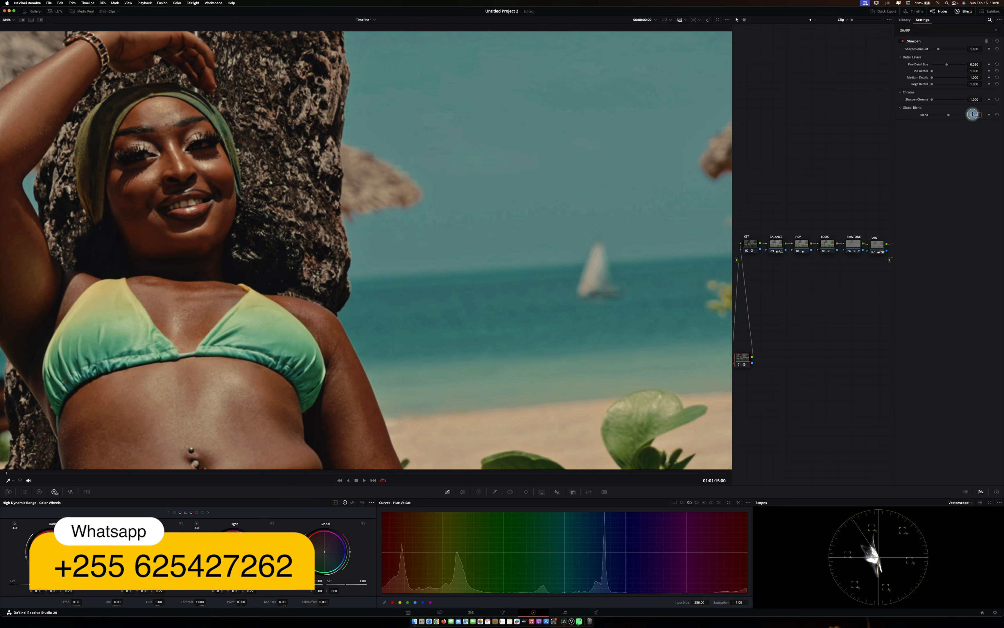
text(0.3)
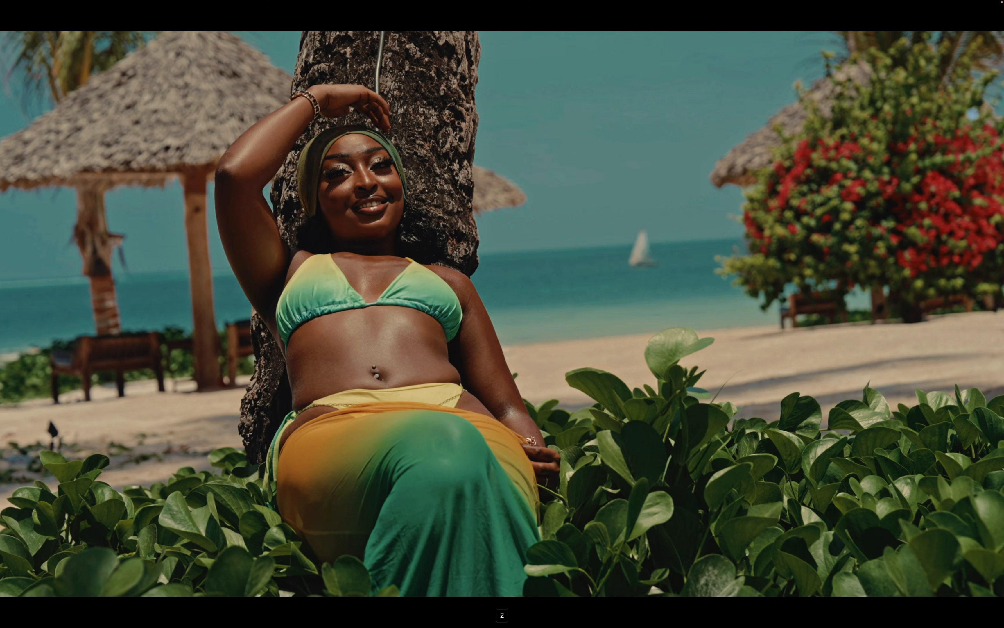
key(p)
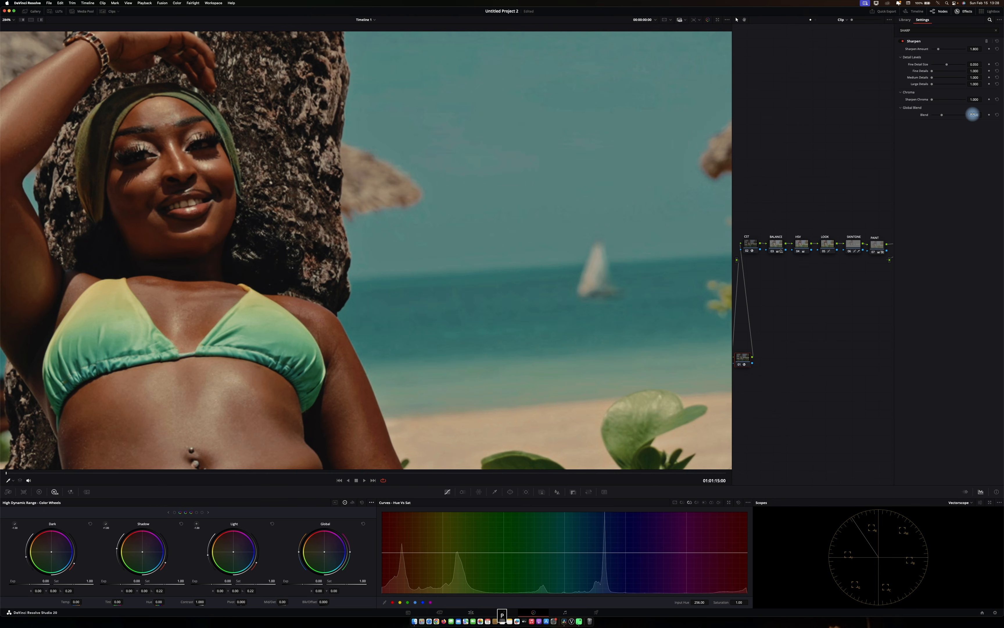
key(z)
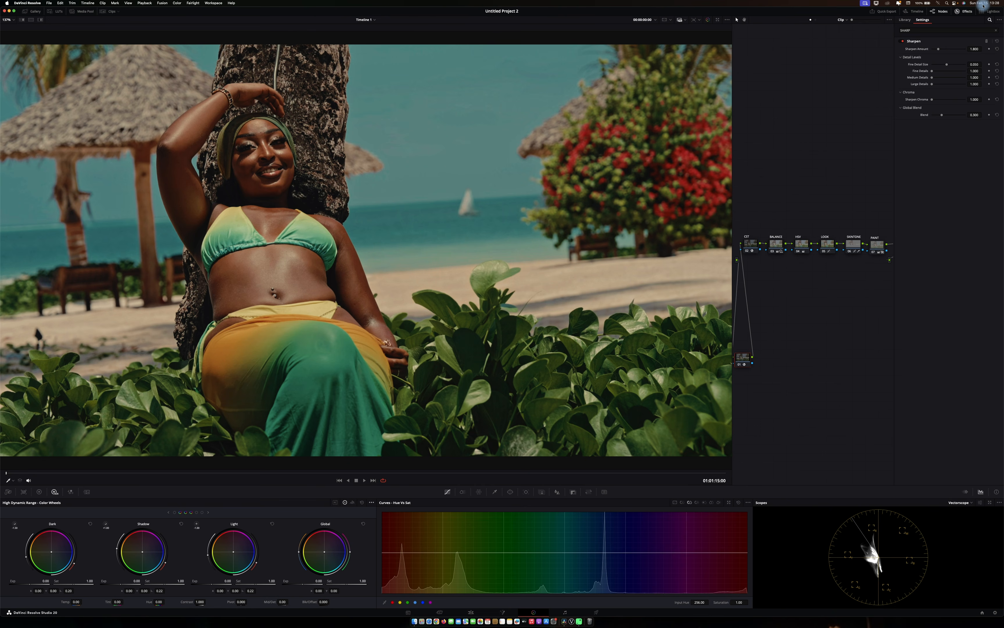
- Add a serial node after the last labelled node, move it below the sharpening node, and save the project
click(964, 12)
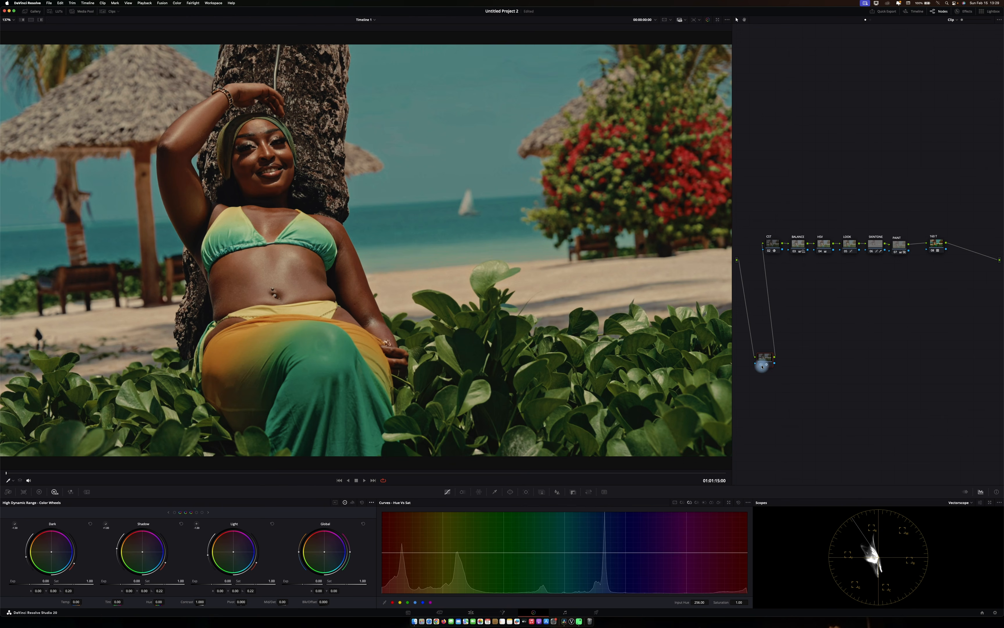
click(939, 246)
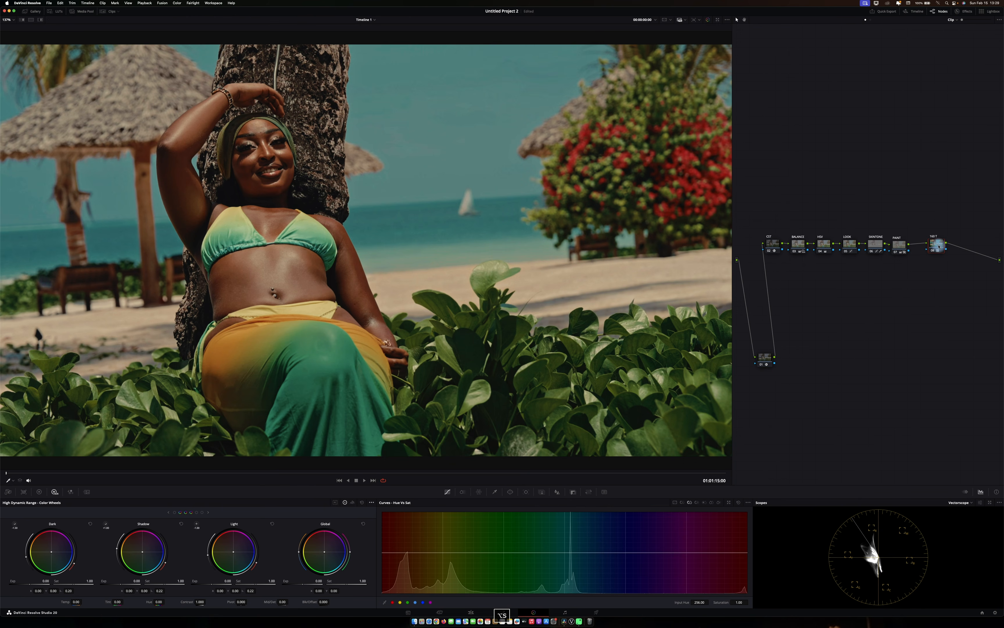
key(alt+s)
key(super+s)
click(806, 410)
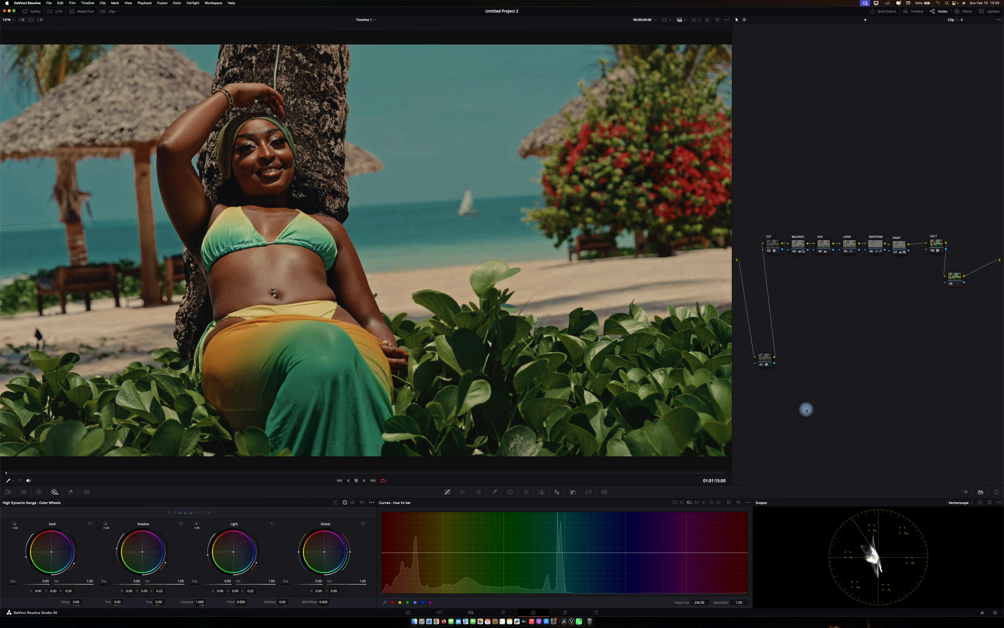
drag(806, 410, 874, 386)
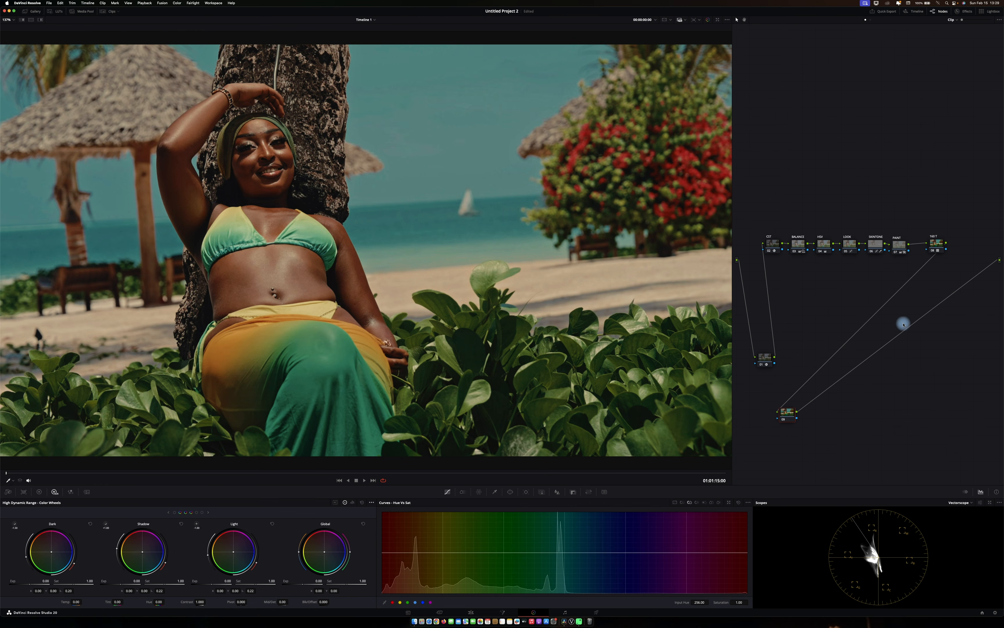
- Search the effects library for "DEH" and apply Dehancer Pro 7.2.1 to the new last node
click(966, 12)
click(990, 20)
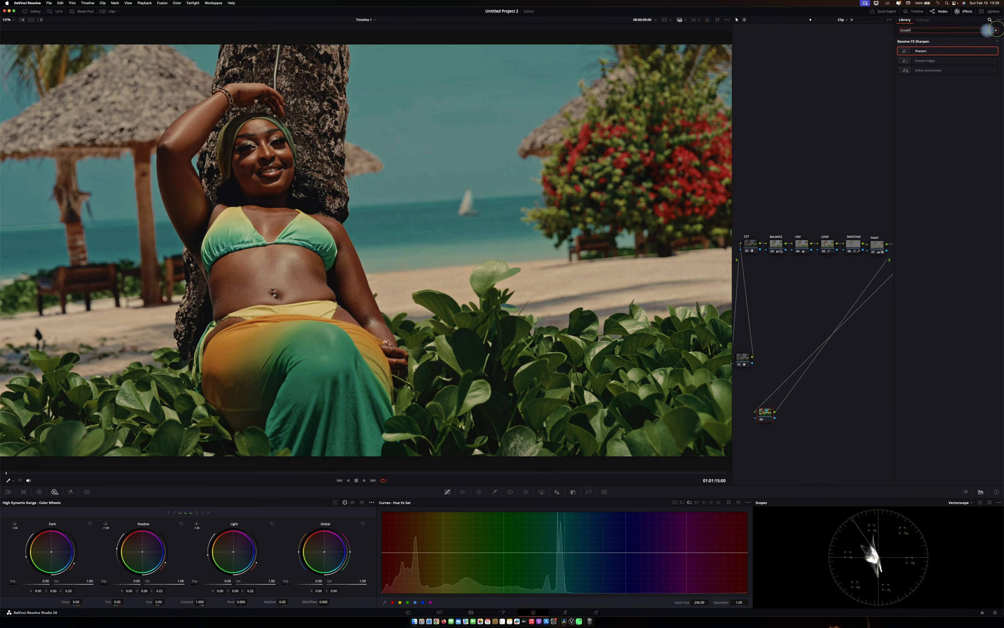
text(DE)
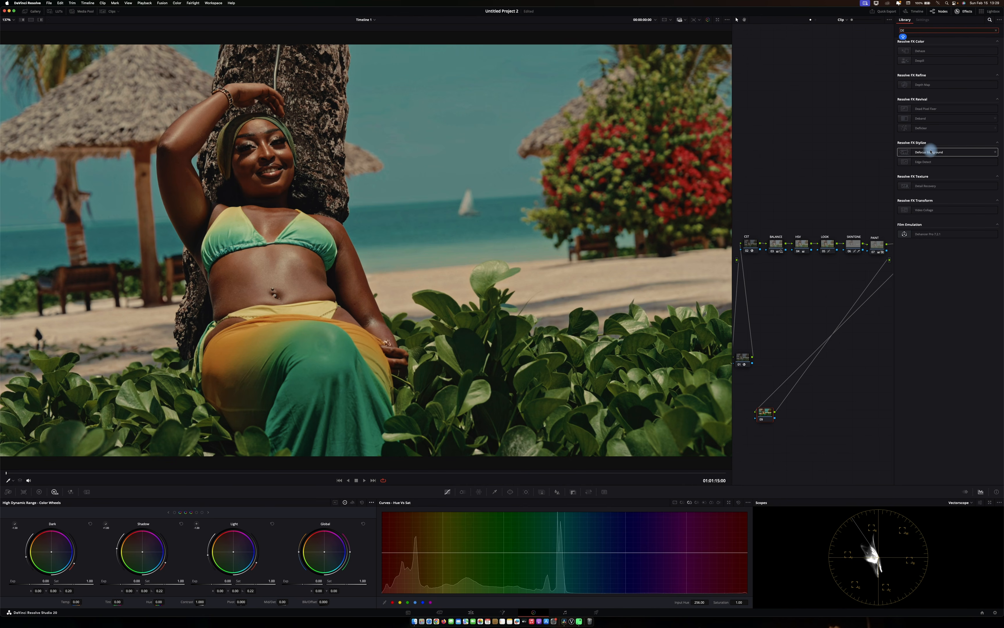
text(H)
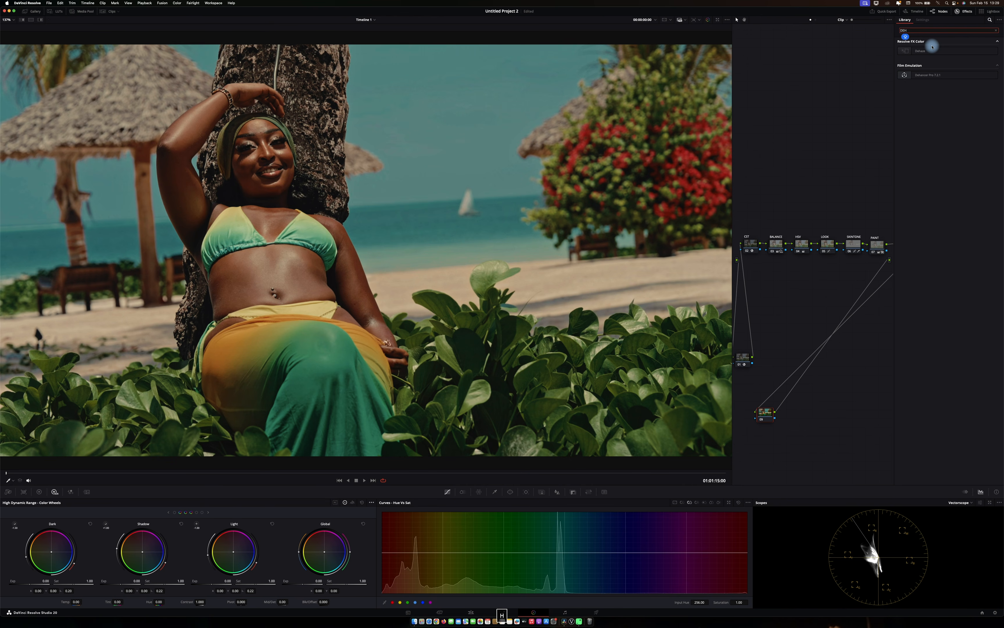
drag(928, 75, 768, 419)
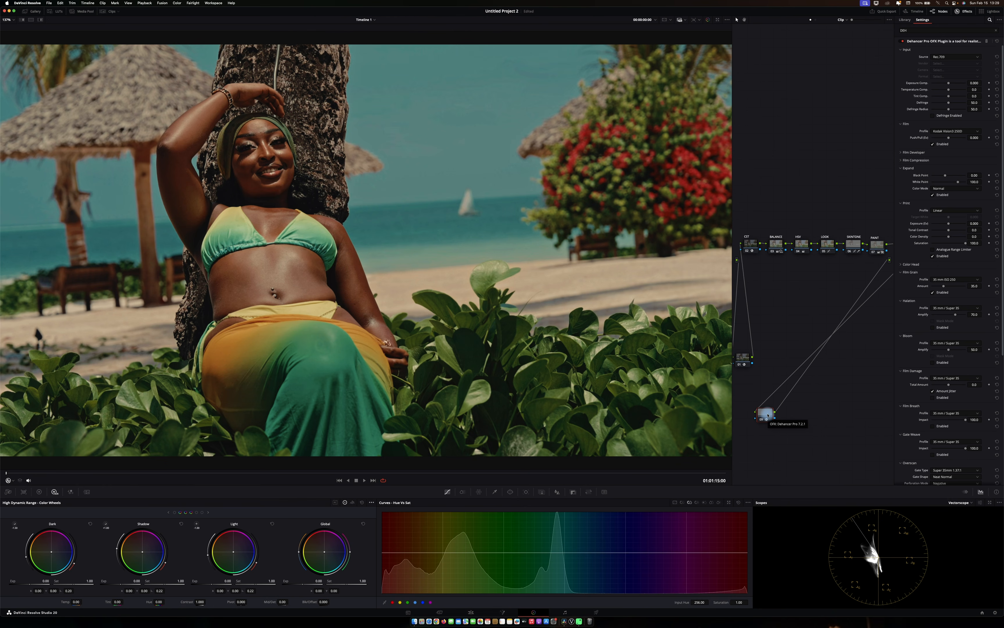
- Remove the Sharpen effect from the first node
click(743, 355)
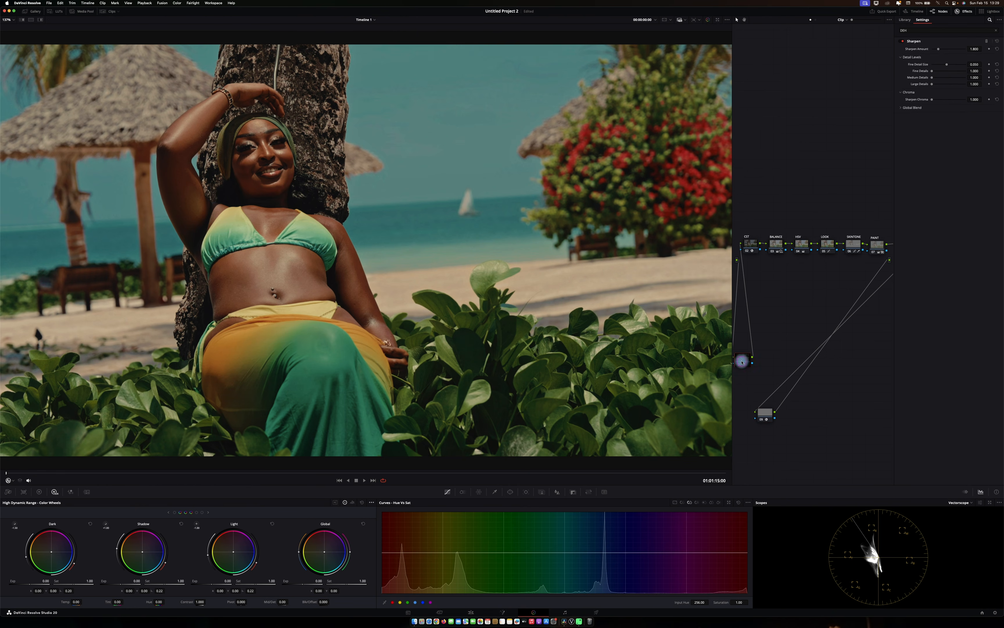
right_click(749, 364)
click(749, 365)
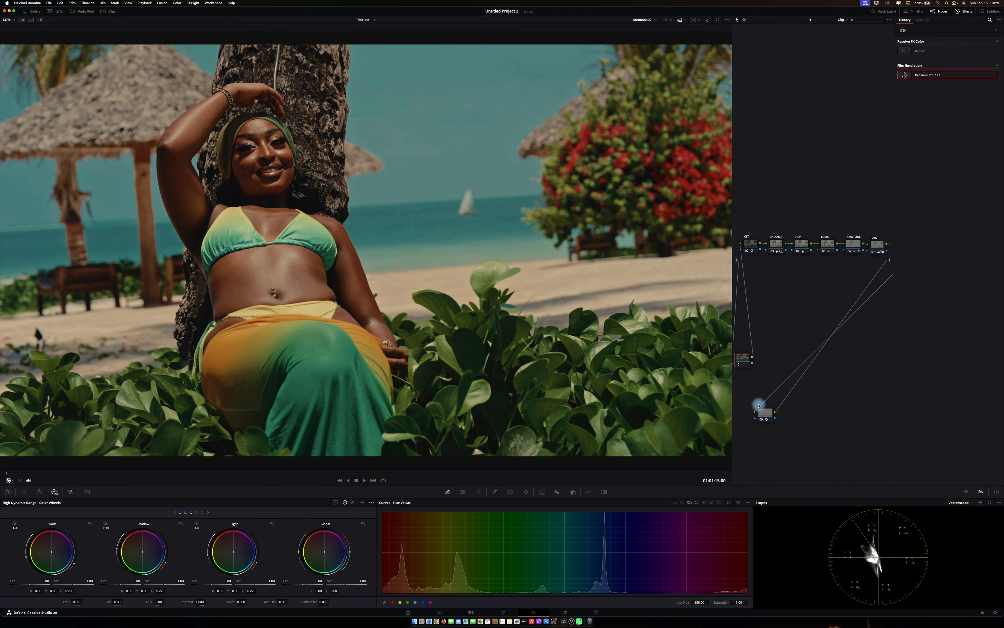
- Collapse all of the Dehancer node's setting groups and disable all its tools at once
click(763, 410)
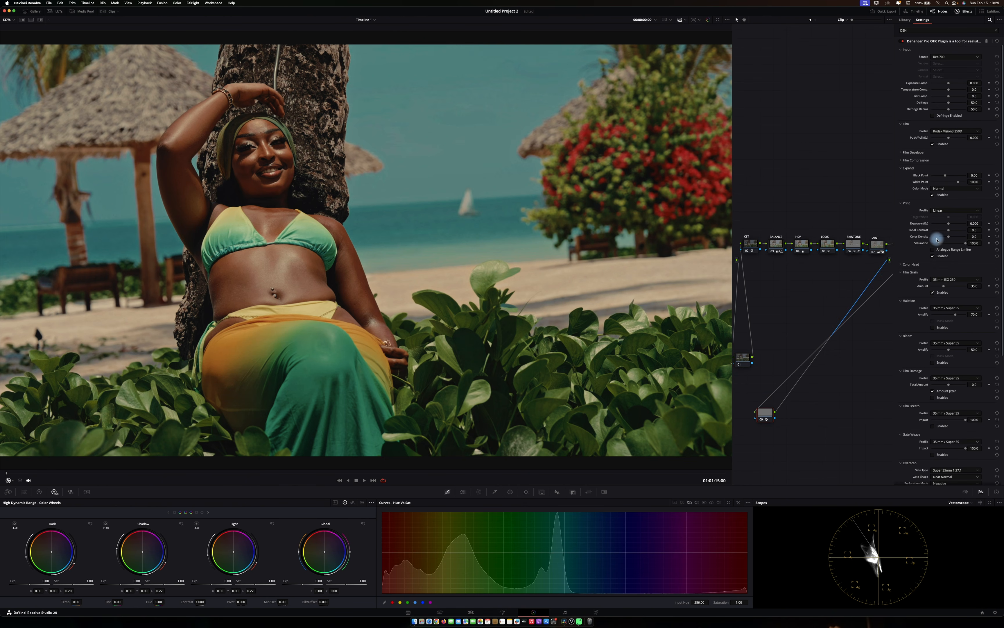
scroll(925, 371, down, 3)
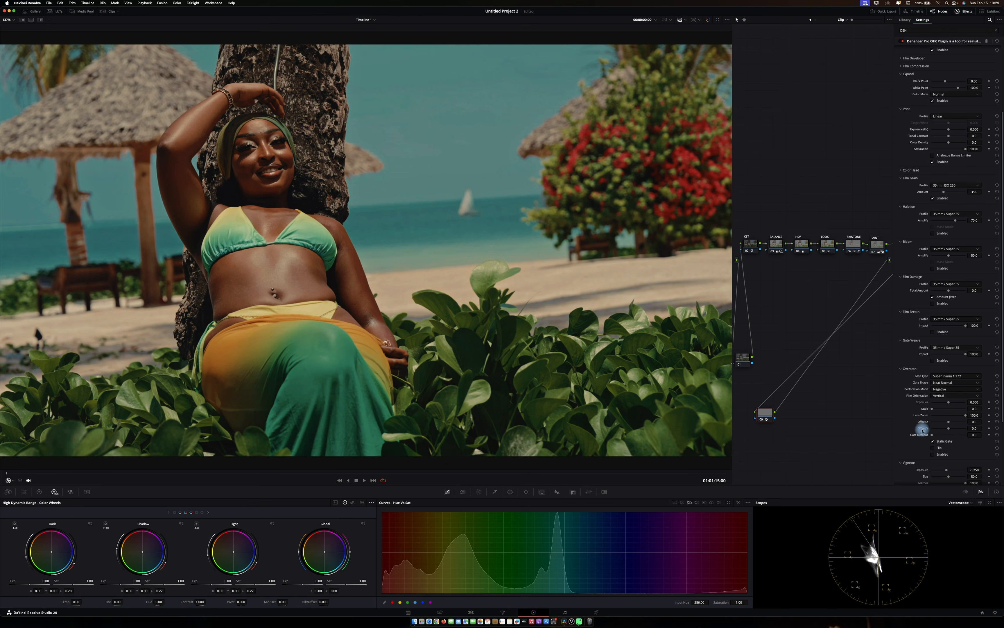
scroll(914, 180, up, 3)
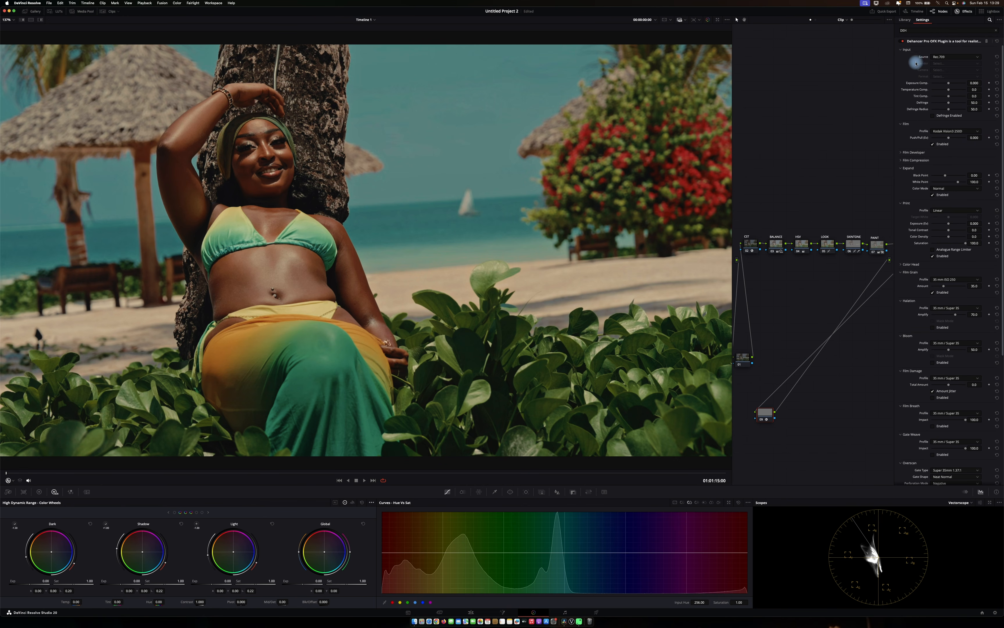
click(907, 49)
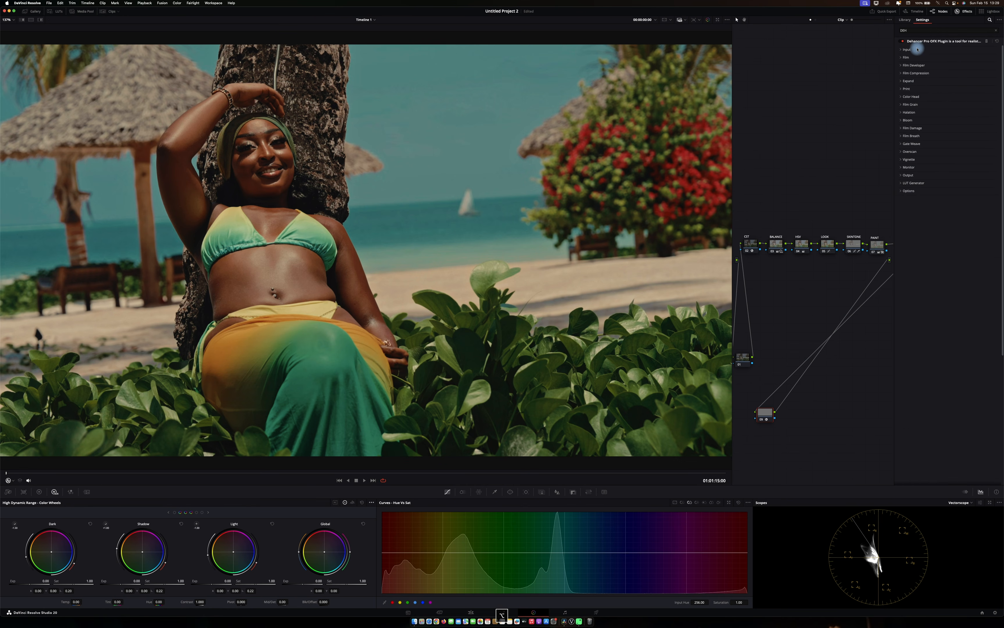
click(909, 191)
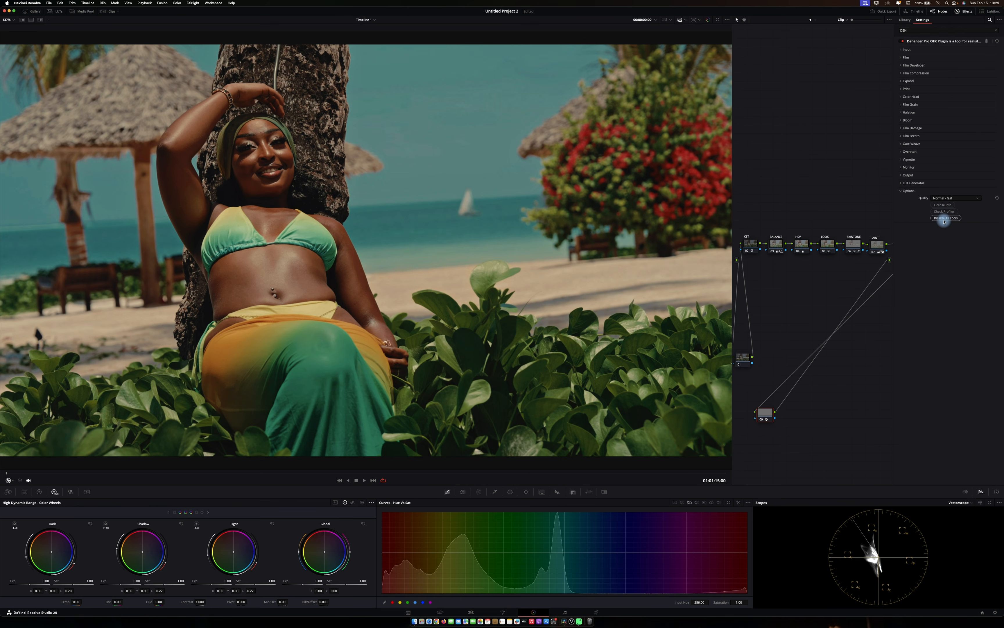
click(944, 219)
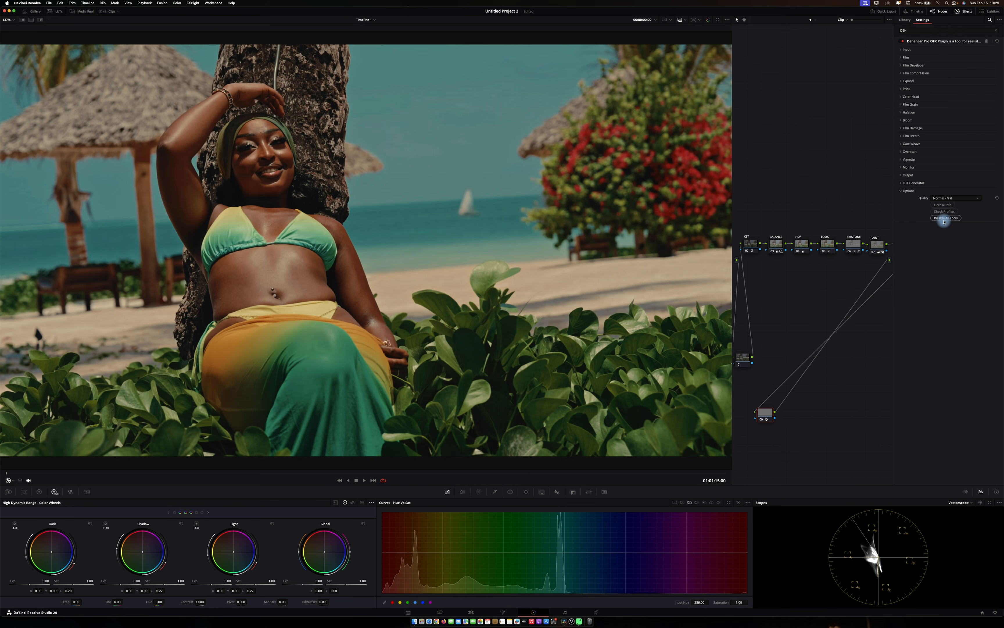
- Expand the Film and Input settings of Dehancer and turn off the node's OFX alpha
click(918, 57)
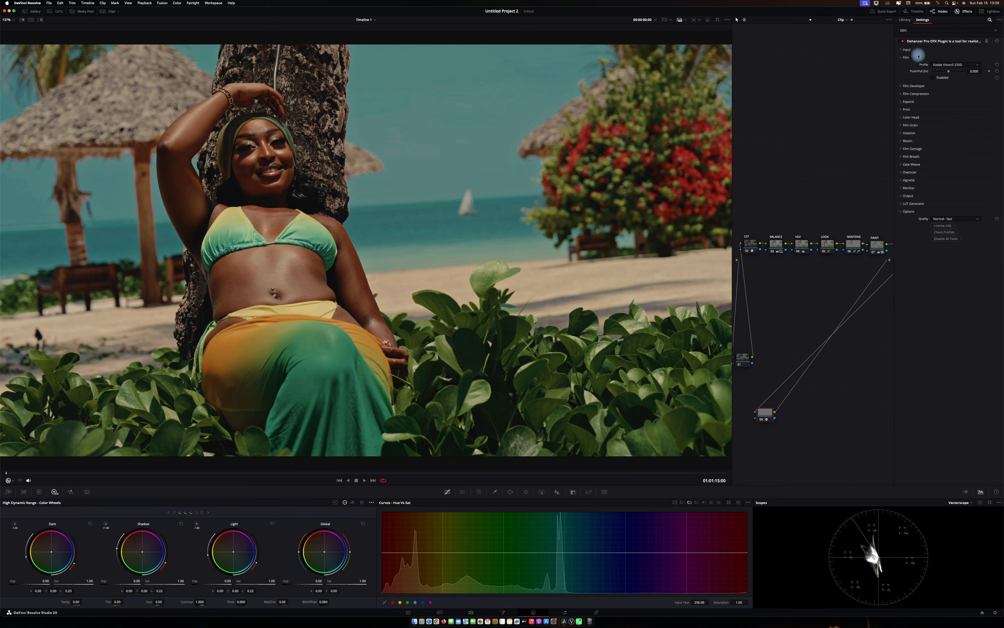
click(917, 51)
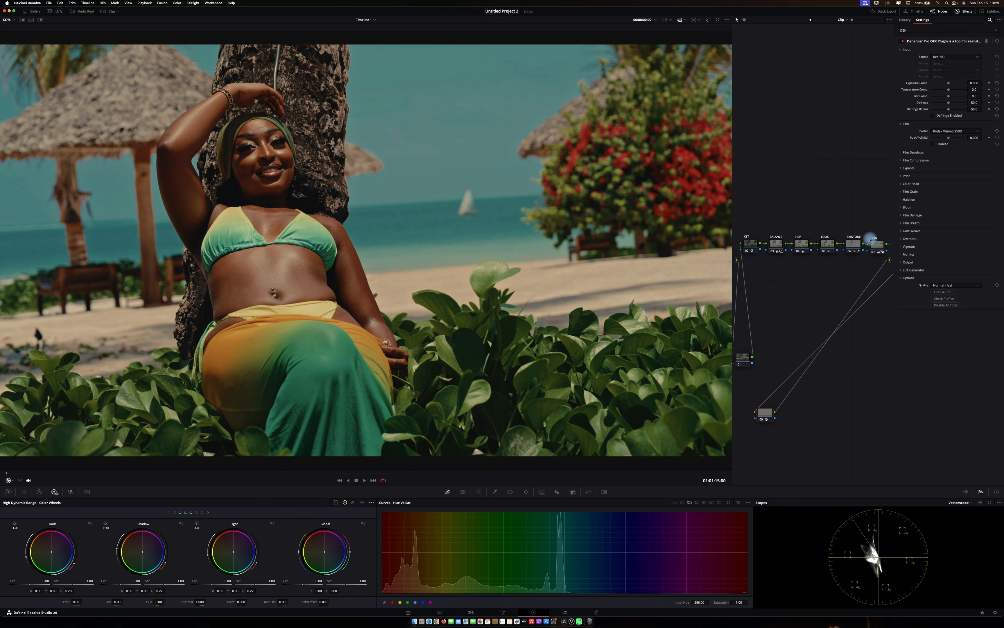
right_click(764, 415)
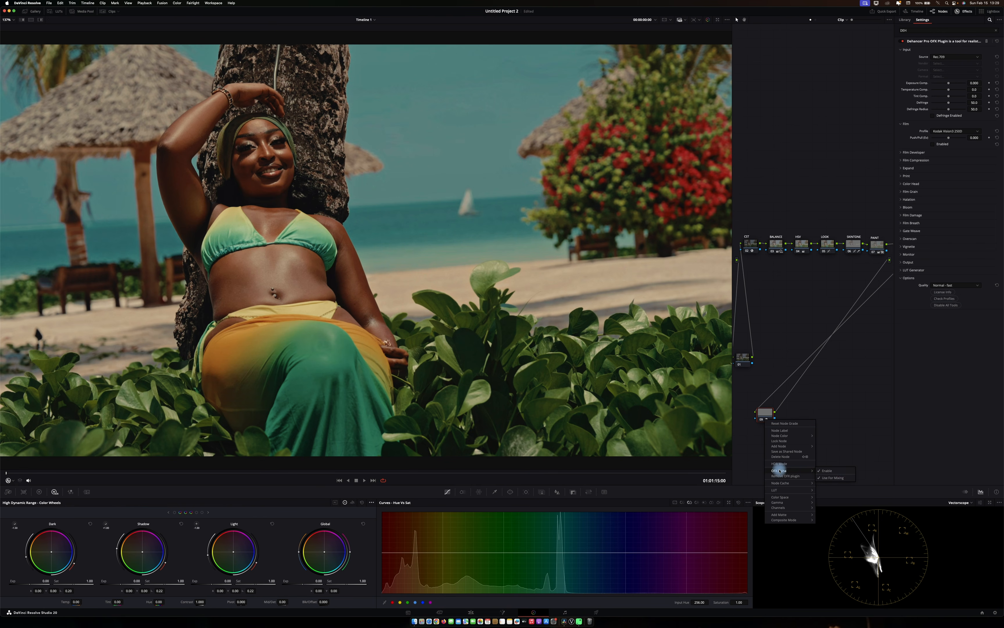
click(834, 471)
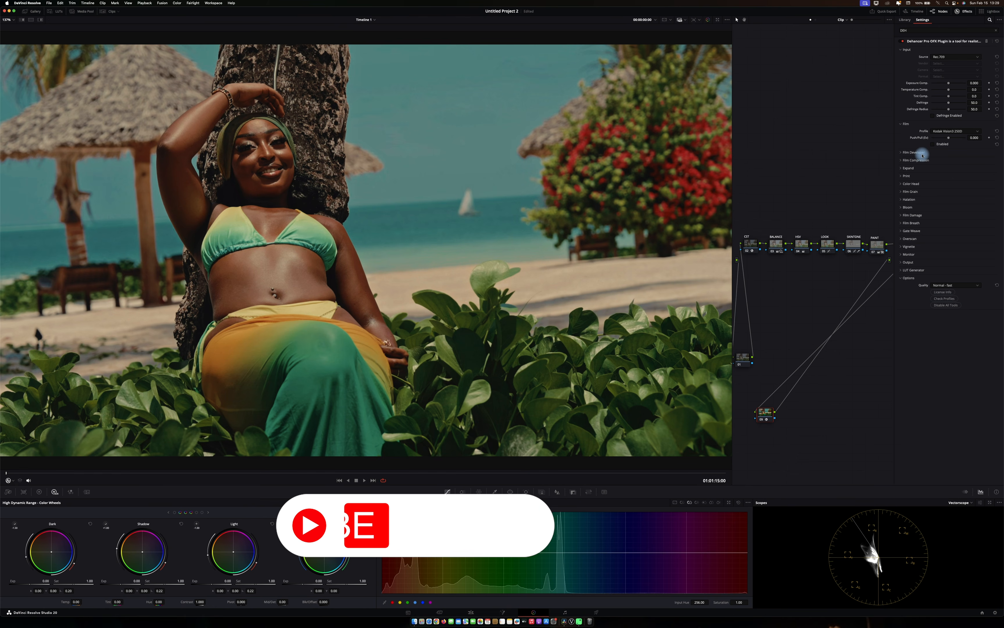
- Enable Dehancer's Film Compression and raise its Impact to 100
click(923, 160)
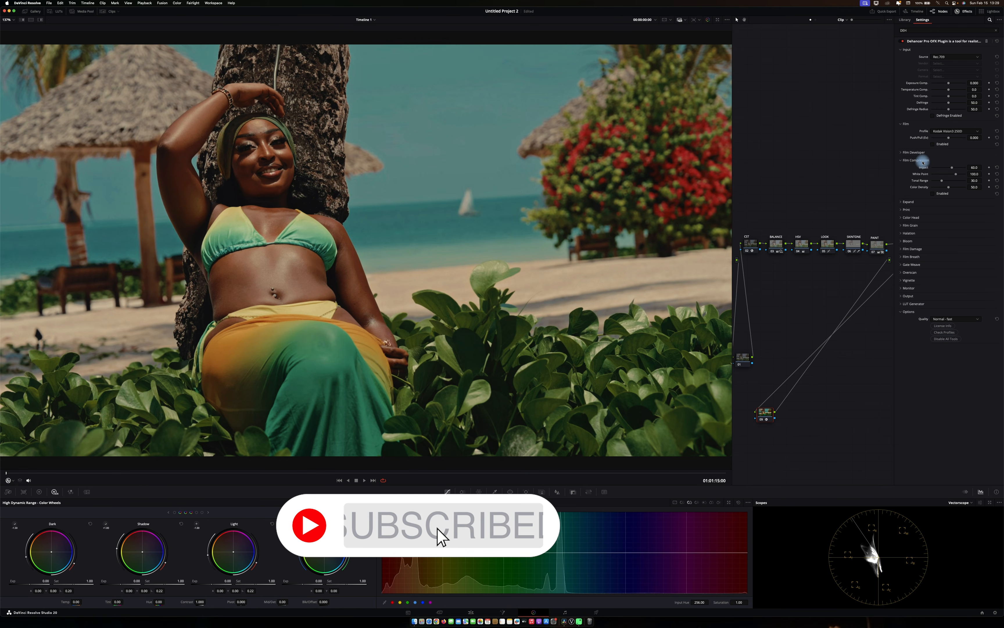
click(937, 193)
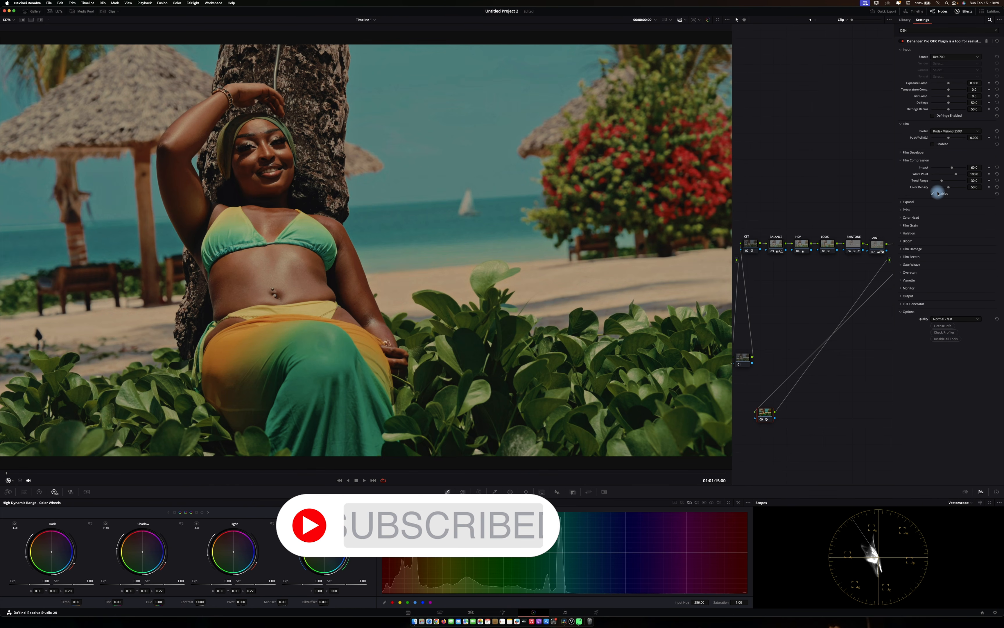
drag(951, 167, 993, 419)
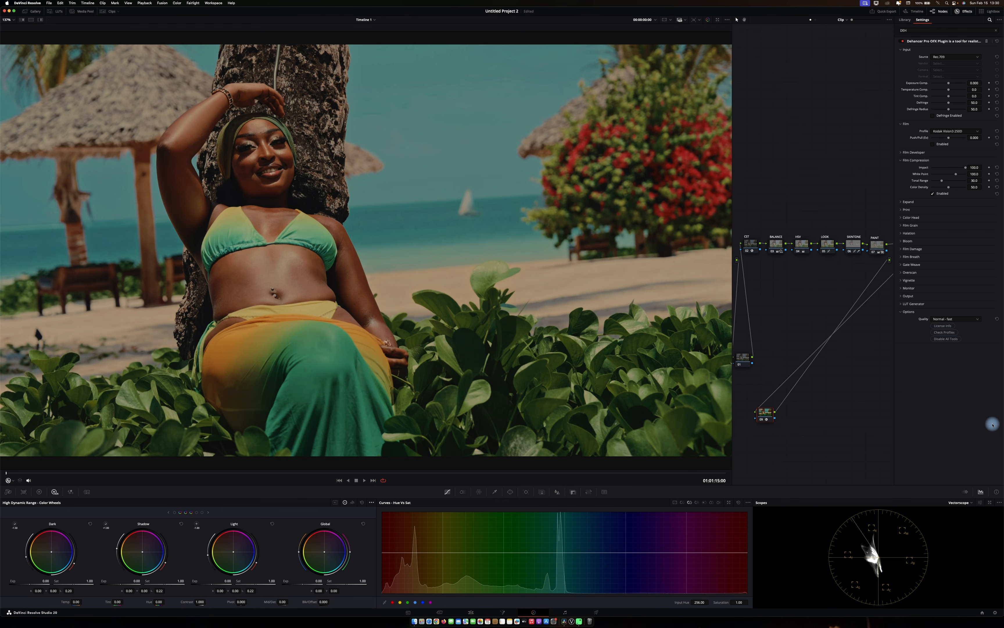
- Switch the scopes from the vectorscope to the waveform and save the project
click(956, 504)
click(958, 515)
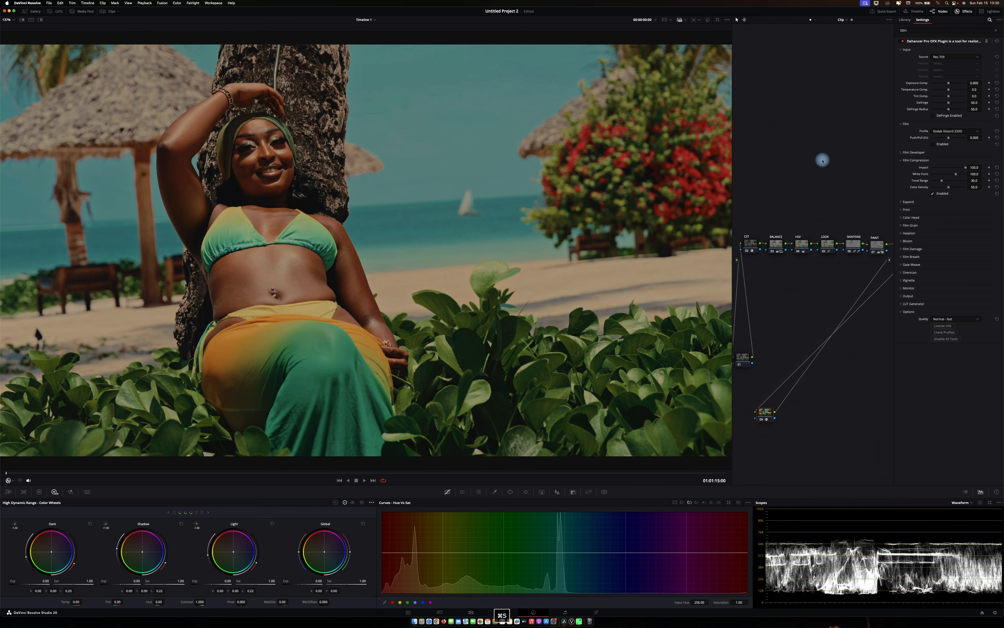
key(super+s)
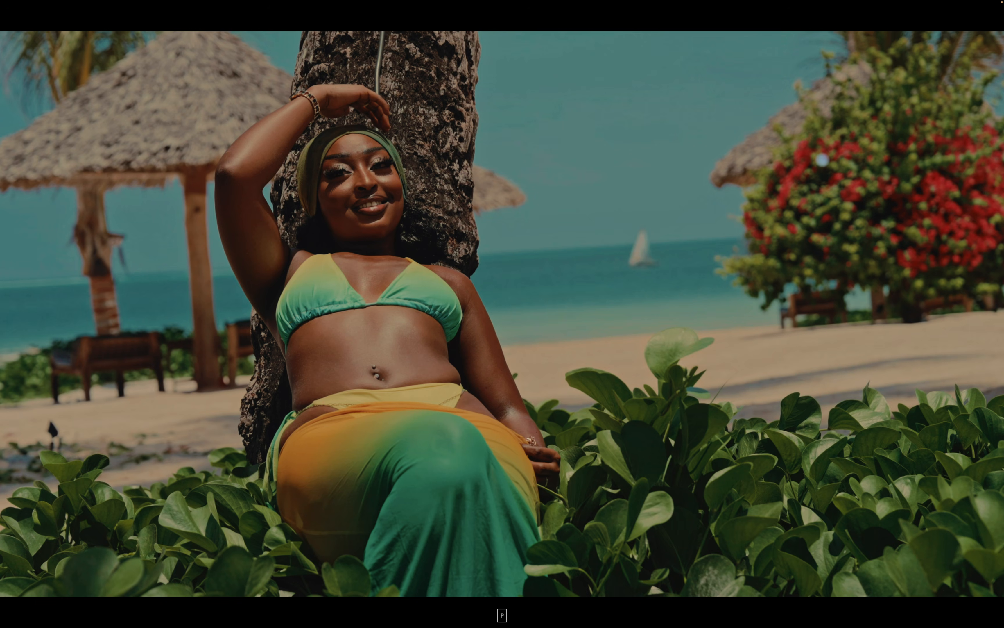
- Compare the image full screen with the Dehancer node repeatedly disabled and enabled, examining the effect of Film Compression
key(super+d)
key(super+d)
key(super+d)
key(super+d)
key(super+d)
key(super+d)
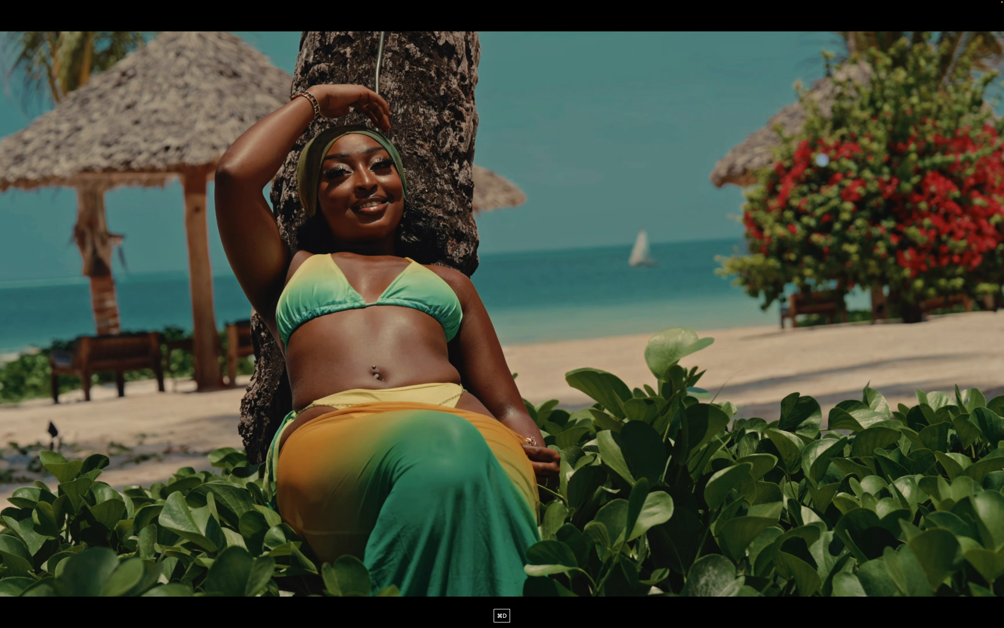
key(super+d)
key(super+d)
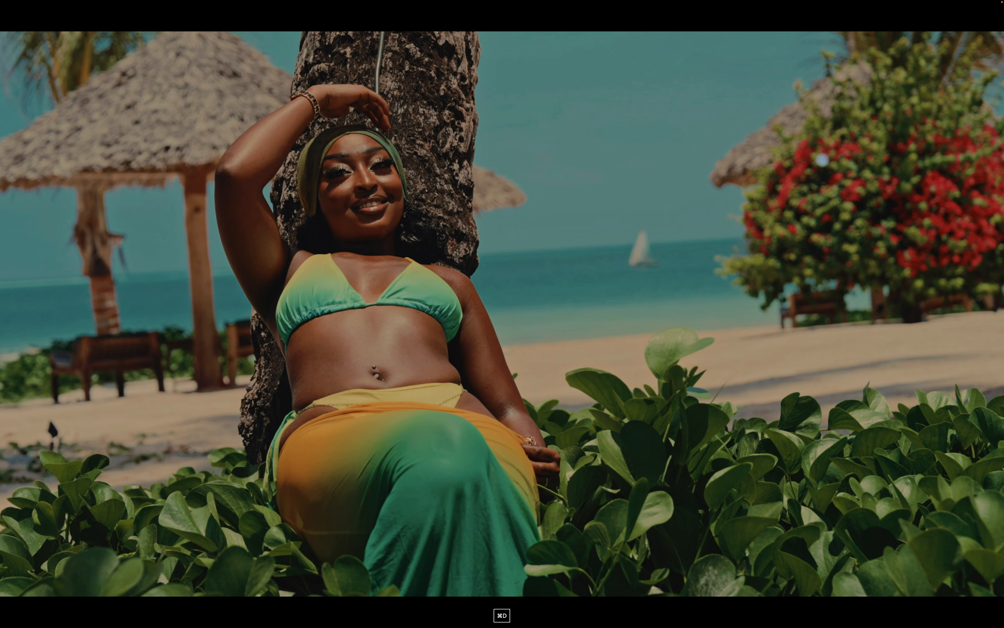
key(super+d)
key(super+d)
key(super+d)
key(super+d)
key(p)
key(p)
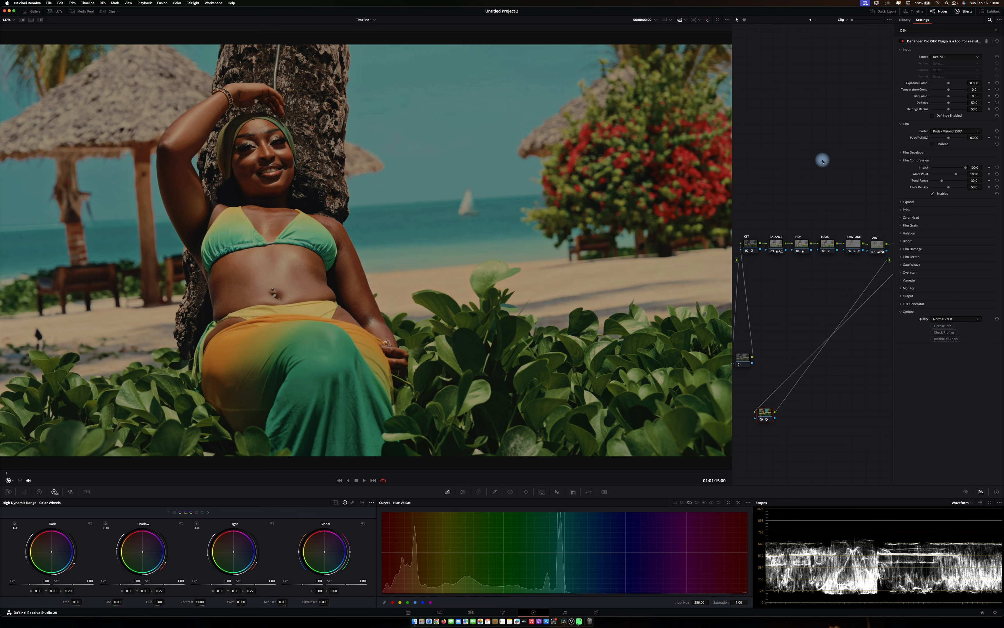
- Enable Dehancer's Film Grain and choose the 35 mm ISO 50 profile
click(956, 227)
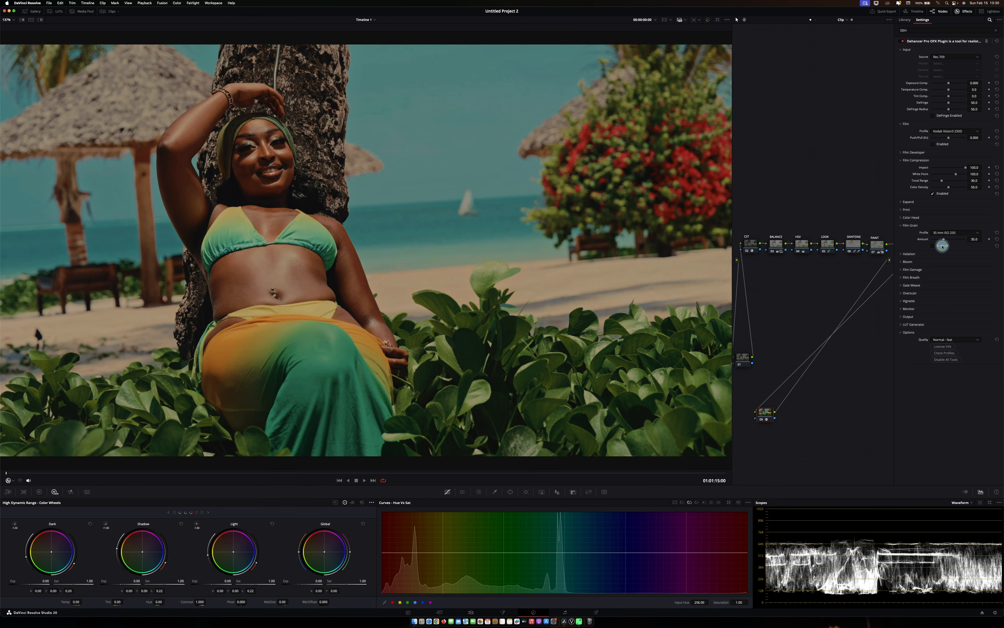
click(942, 246)
click(945, 232)
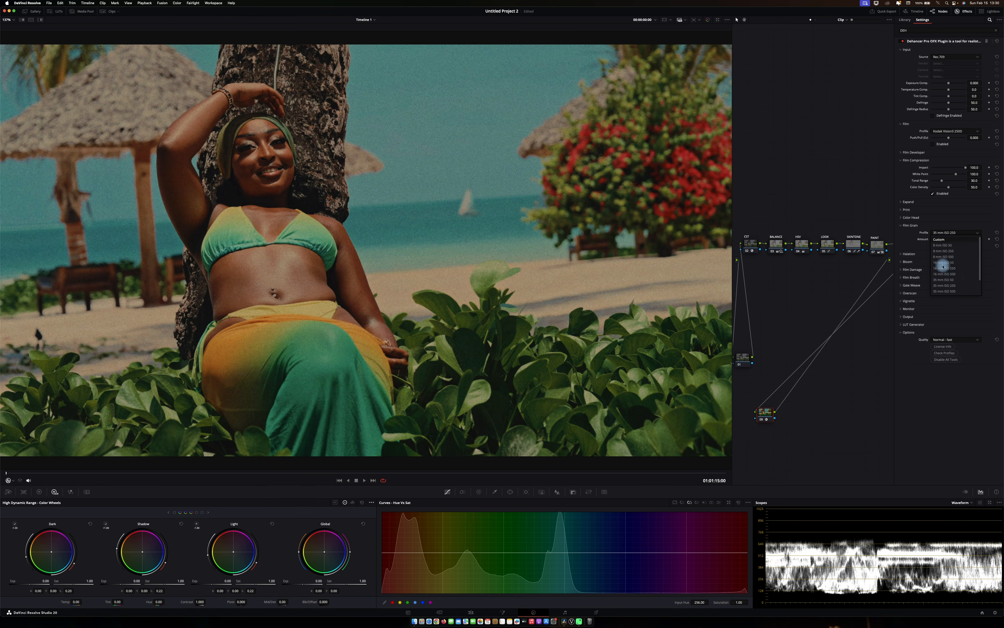
click(950, 279)
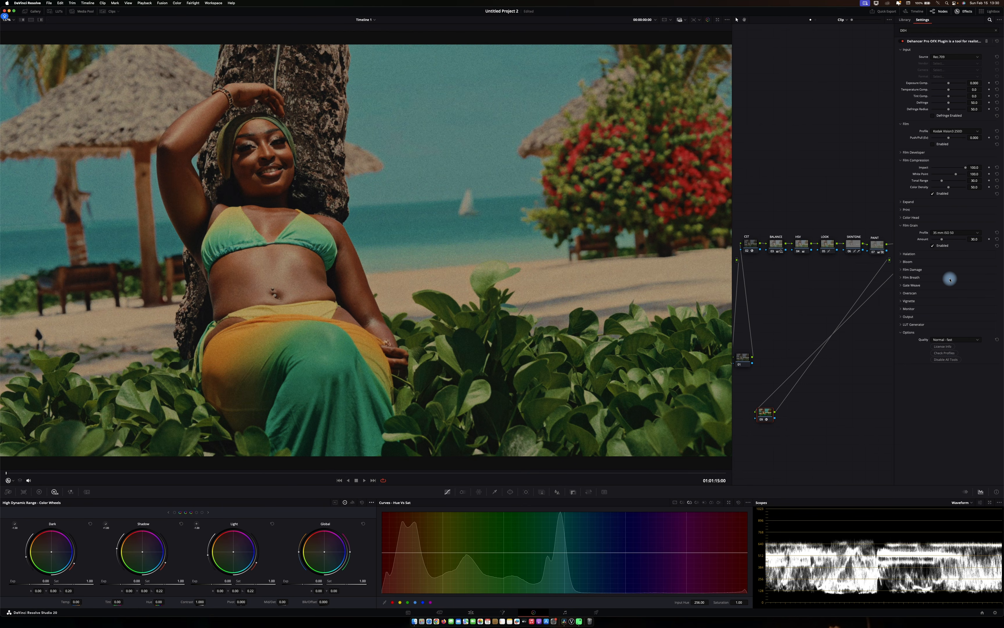
- Enable Dehancer's Bloom and choose the 65 mm / 70 mm profile
click(913, 261)
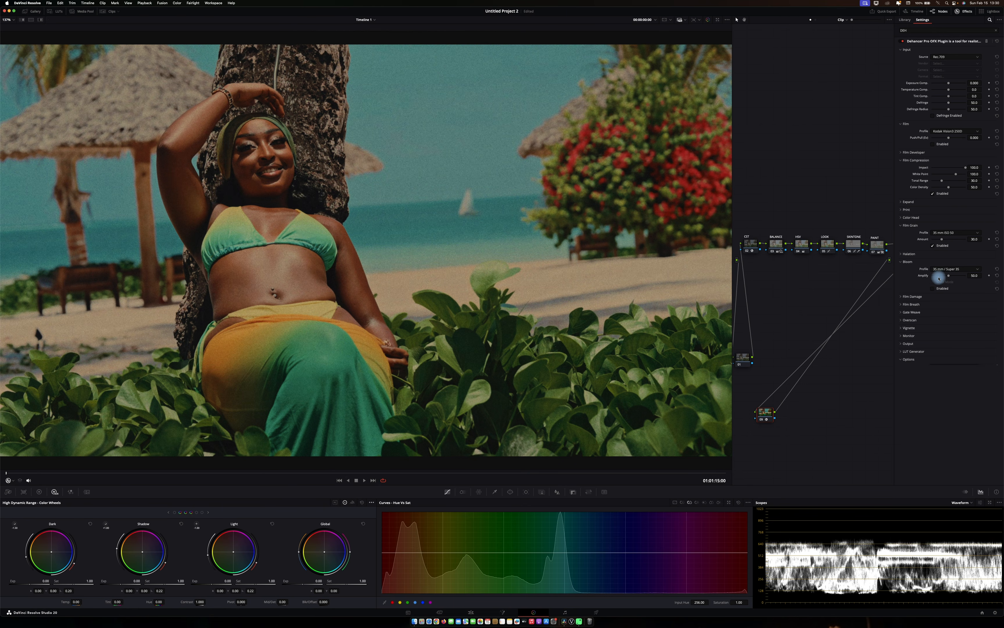
click(939, 290)
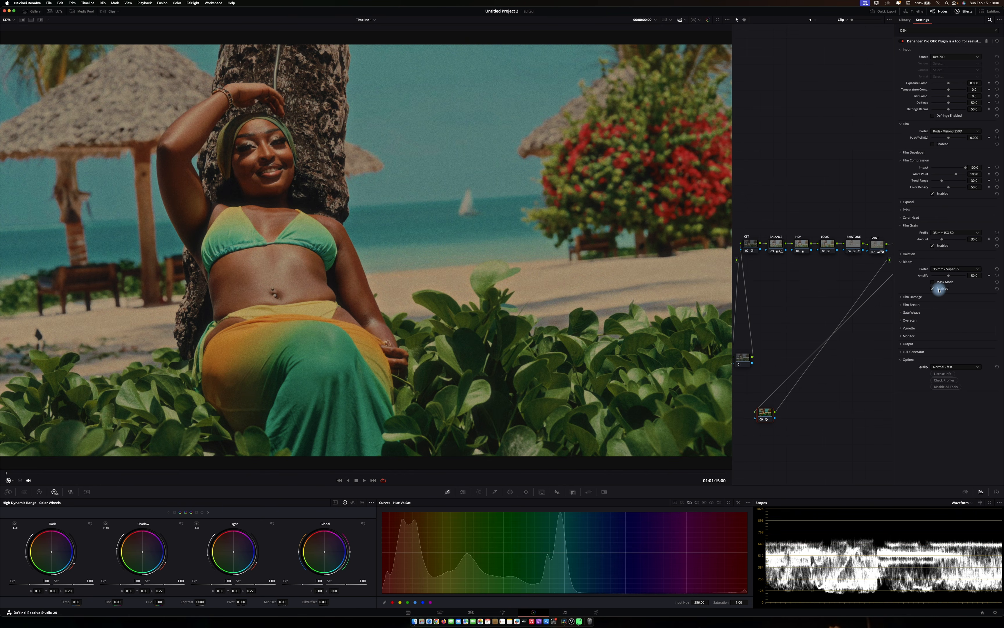
click(942, 269)
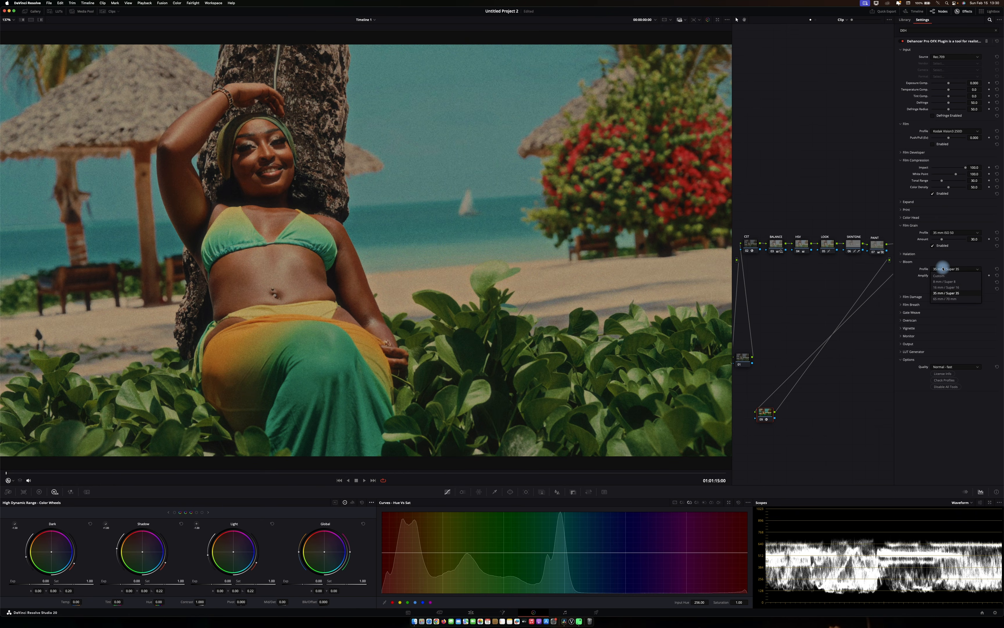
click(948, 298)
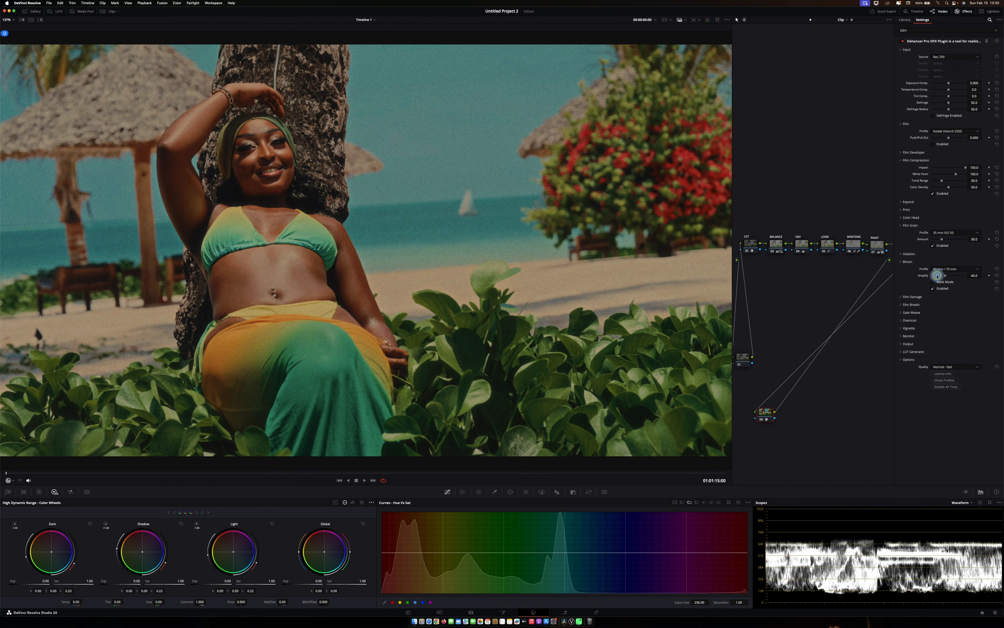
- Reduce the Bloom Amplify amount to a subtle level and compare the image with Bloom disabled and enabled
drag(937, 276, 935, 276)
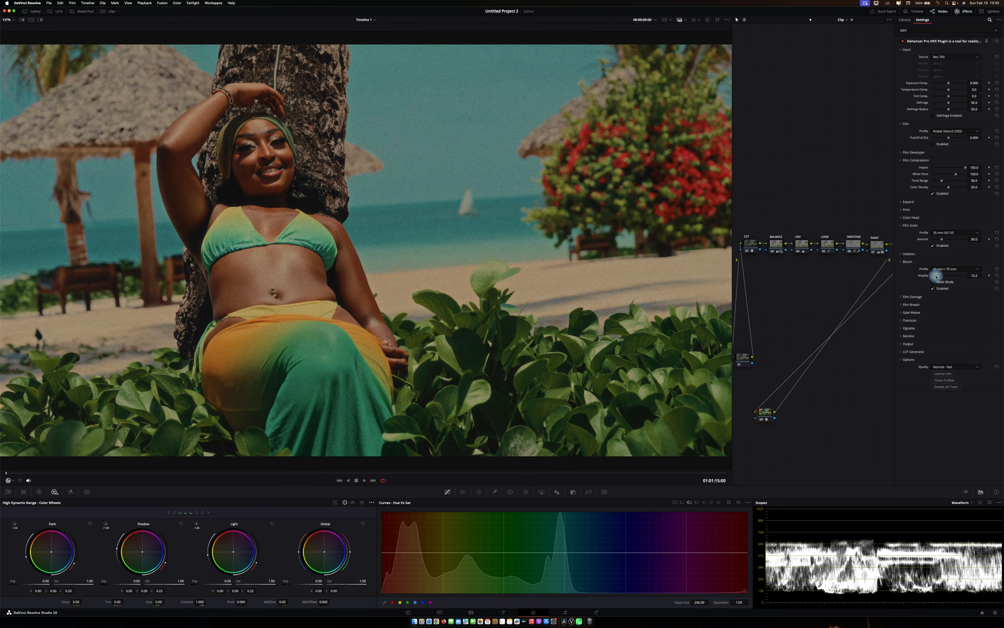
click(935, 289)
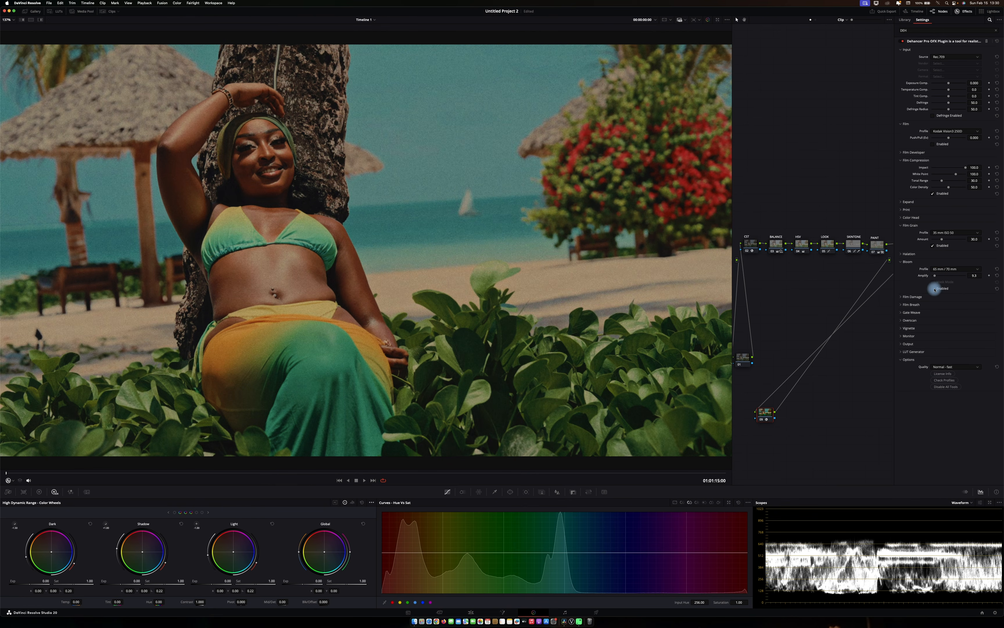
click(935, 288)
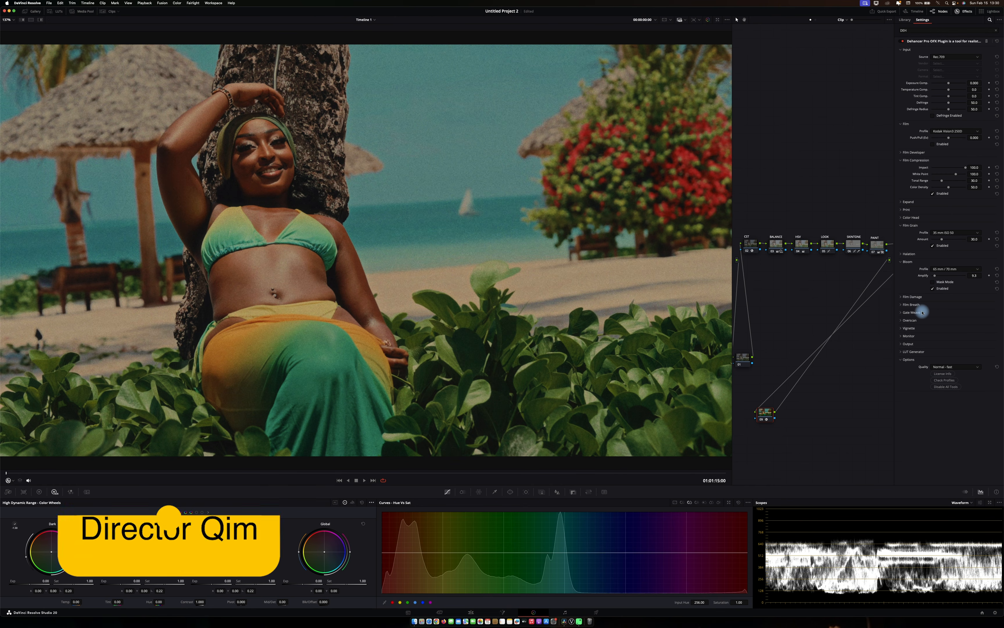
- Enable Dehancer's Halation with the 65 mm / 70 mm profile
click(909, 254)
click(950, 262)
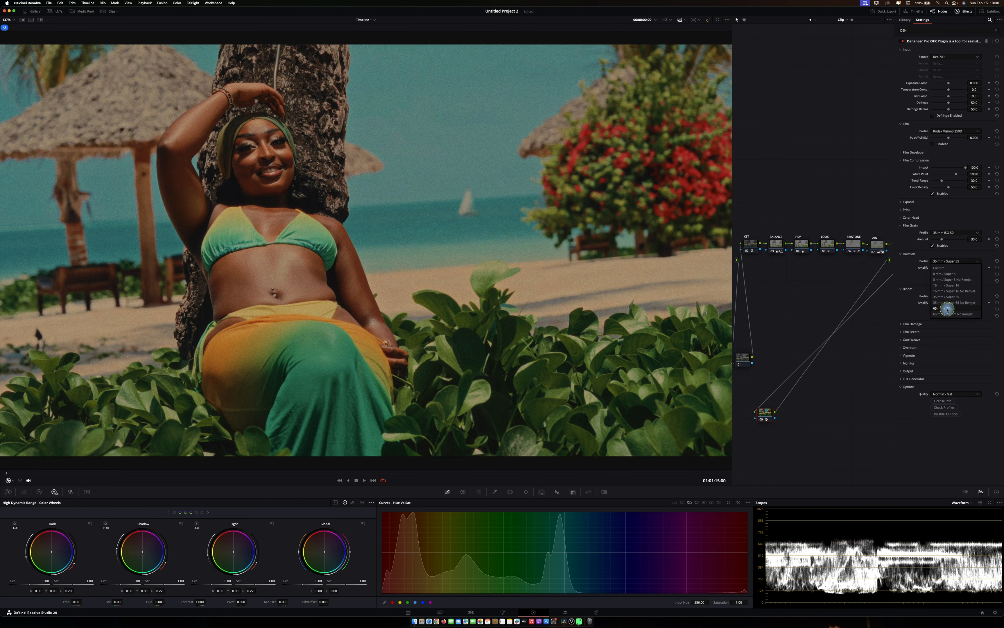
click(948, 310)
- Try the 65 mm / 70 mm No Remjet profile for Halation and examine its effect on the subject close up
click(950, 265)
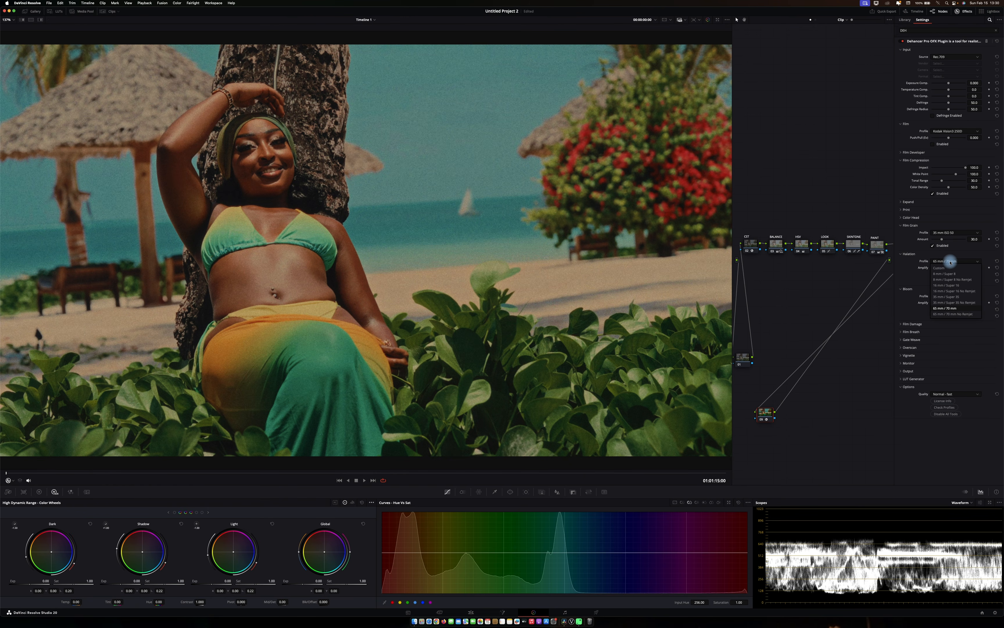
click(958, 314)
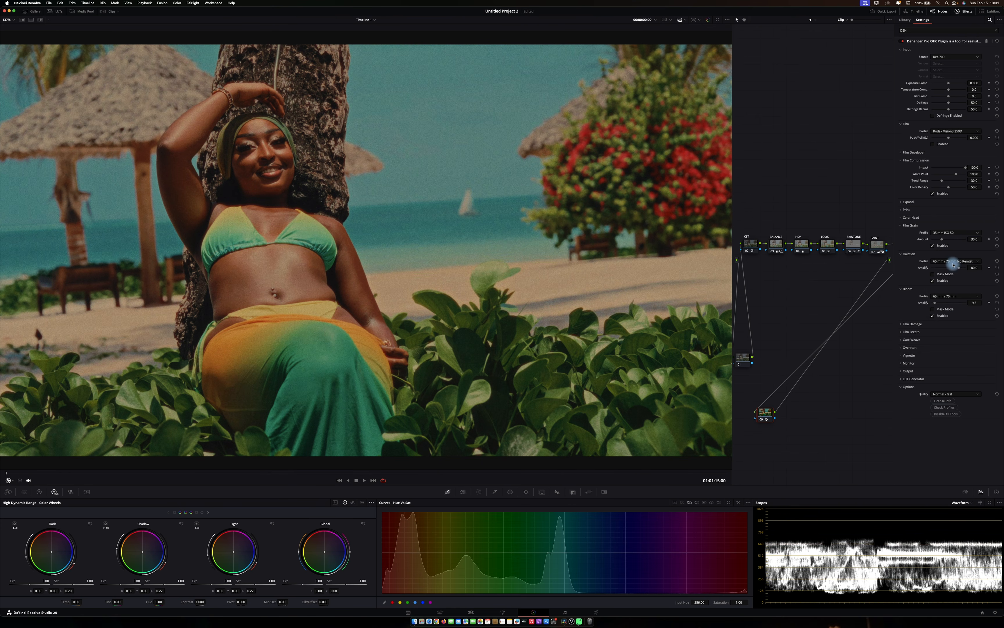
scroll(334, 259, up, 5)
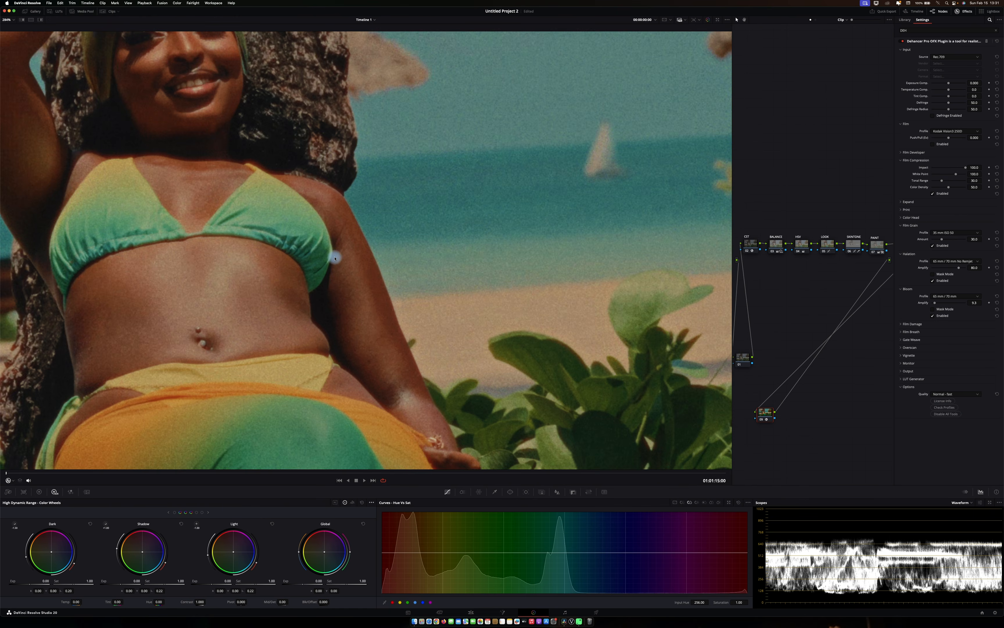
scroll(334, 258, up, 5)
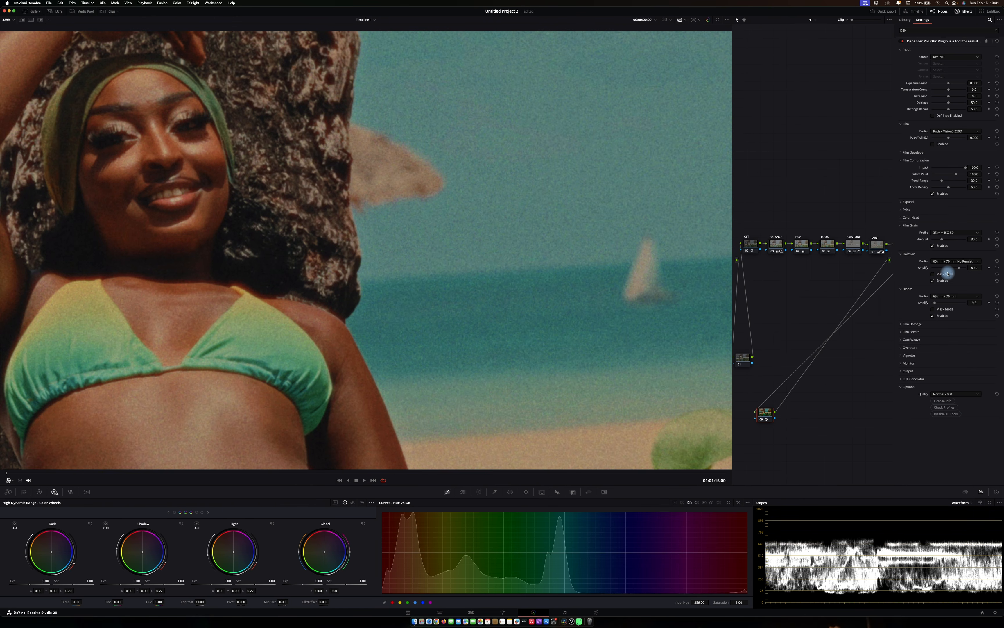
- Set the Halation profile back to 65 mm / 70 mm and save the project
click(950, 261)
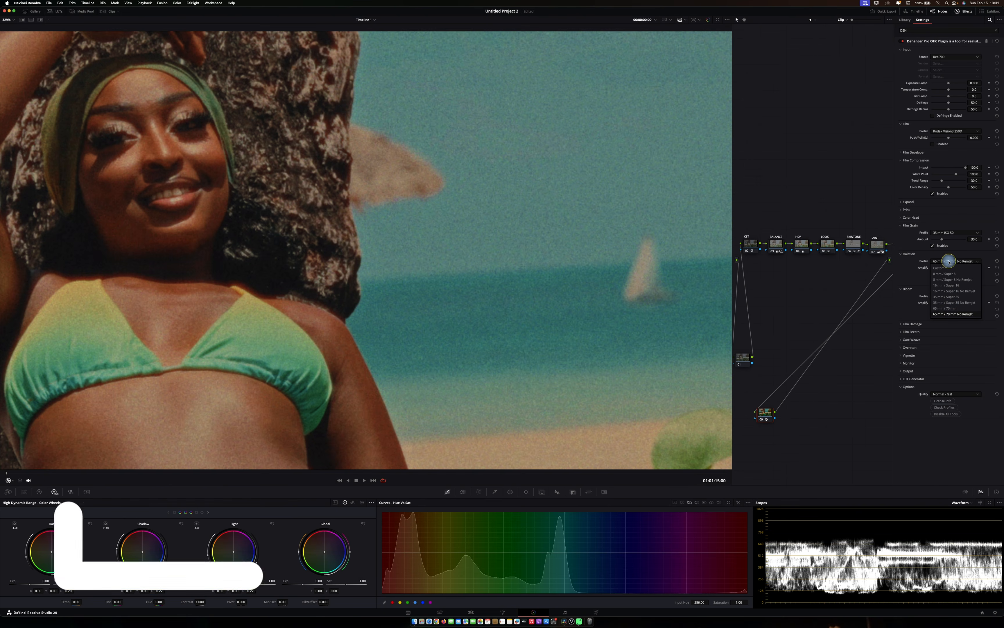
click(950, 308)
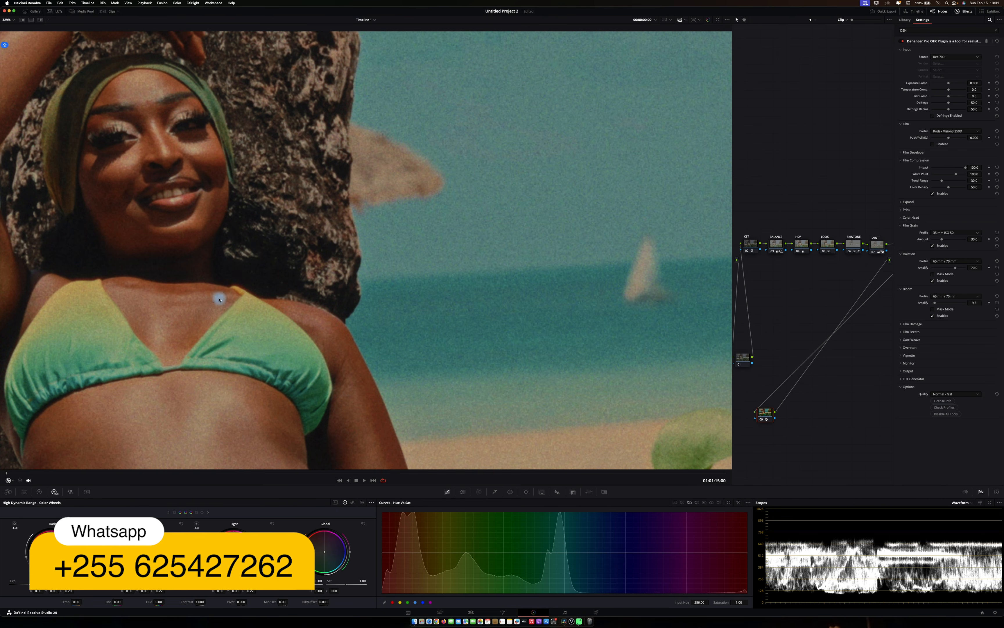
key(shift+z)
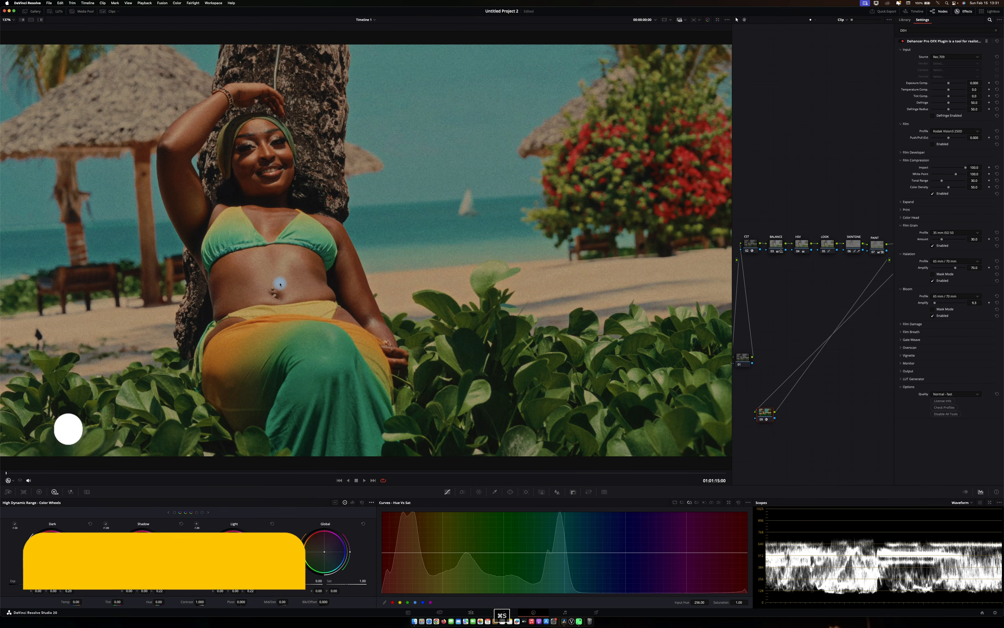
key(super+s)
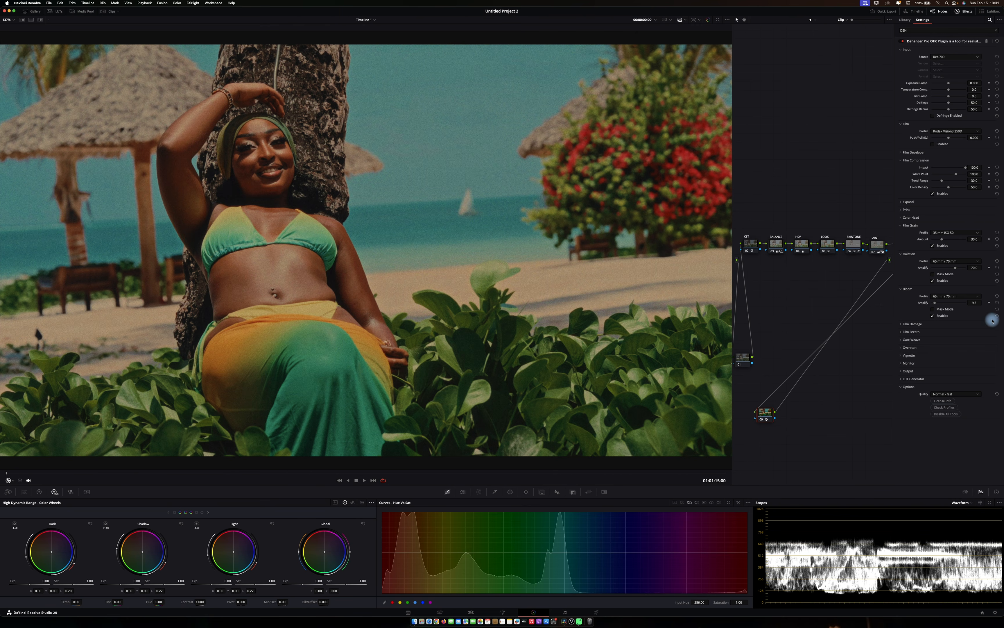
- Enable Dehancer's Gate Weave and choose the 65 mm / 70 mm profile
click(929, 340)
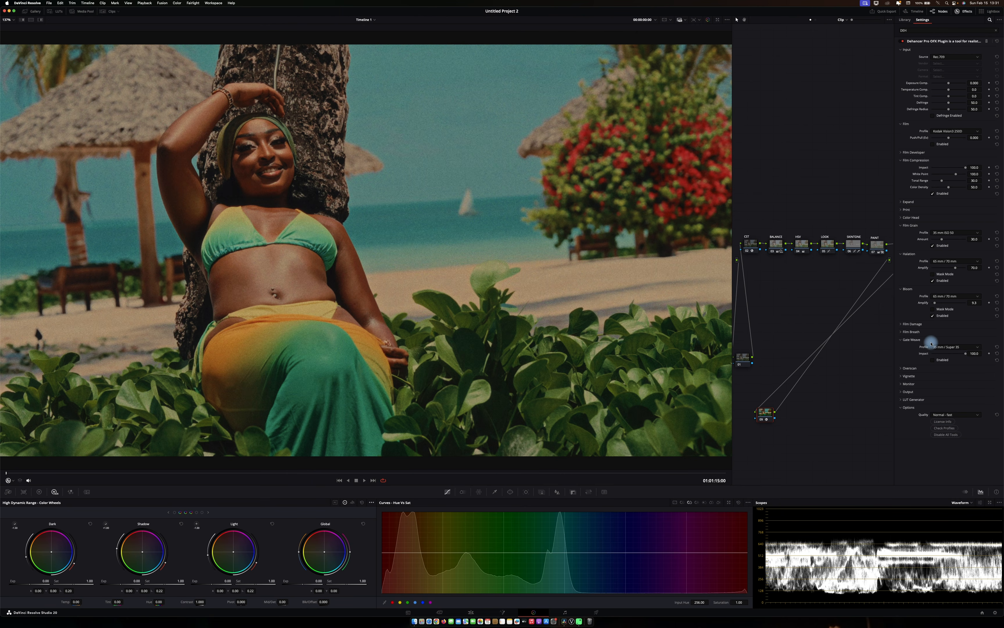
click(942, 360)
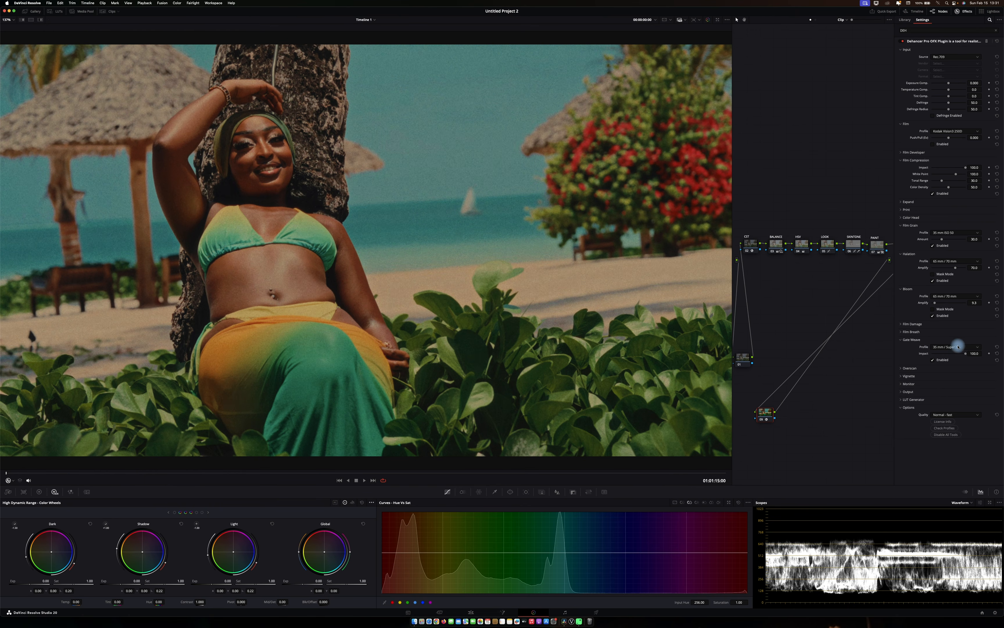
click(959, 347)
click(959, 377)
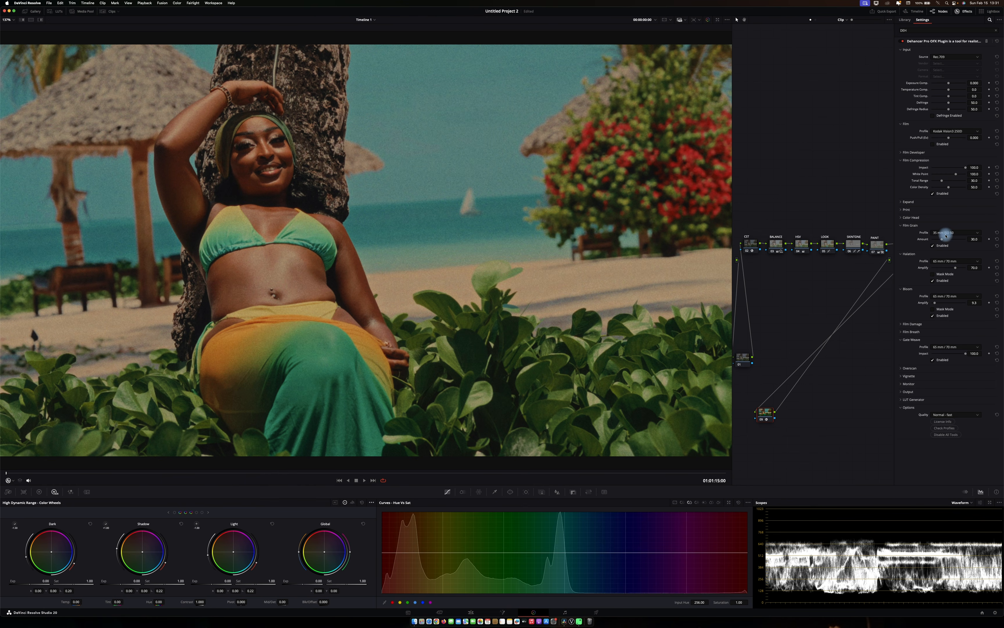
- Compare the image full screen with the Dehancer node disabled and enabled, examining the combined film effects
key(super+d)
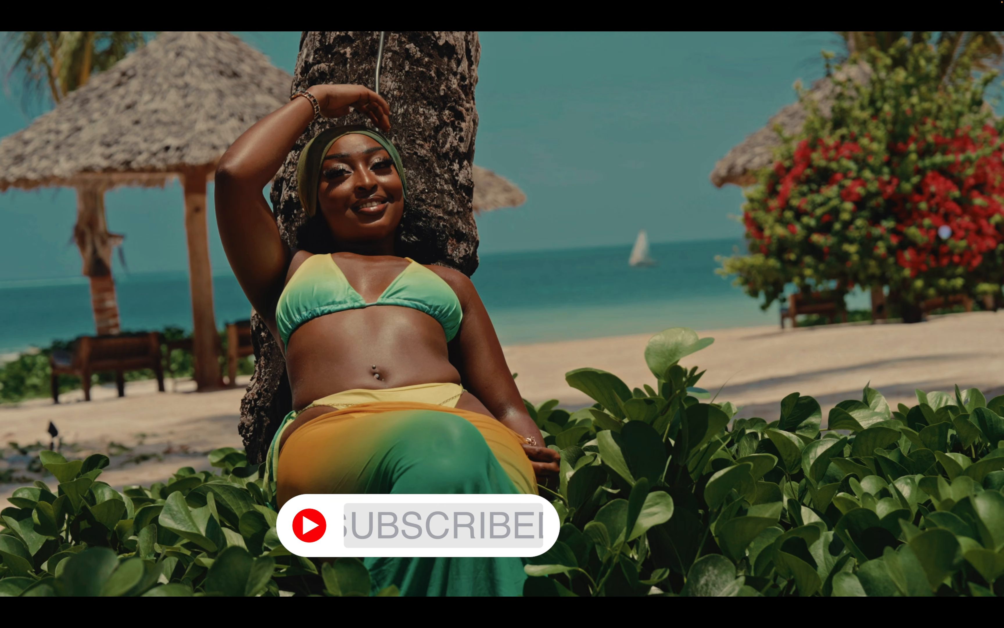
key(super+d)
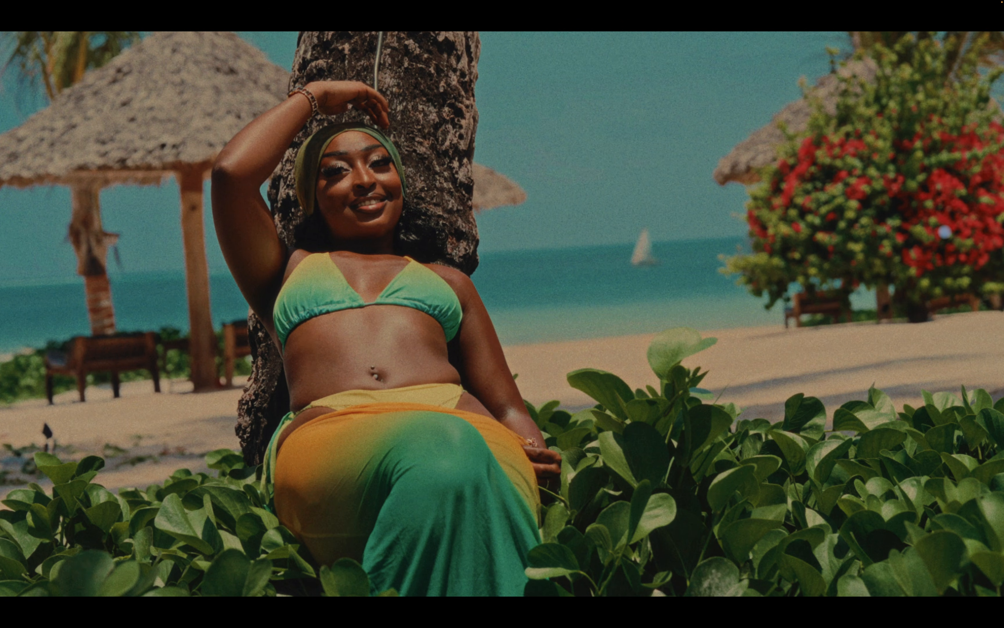
key(Escape)
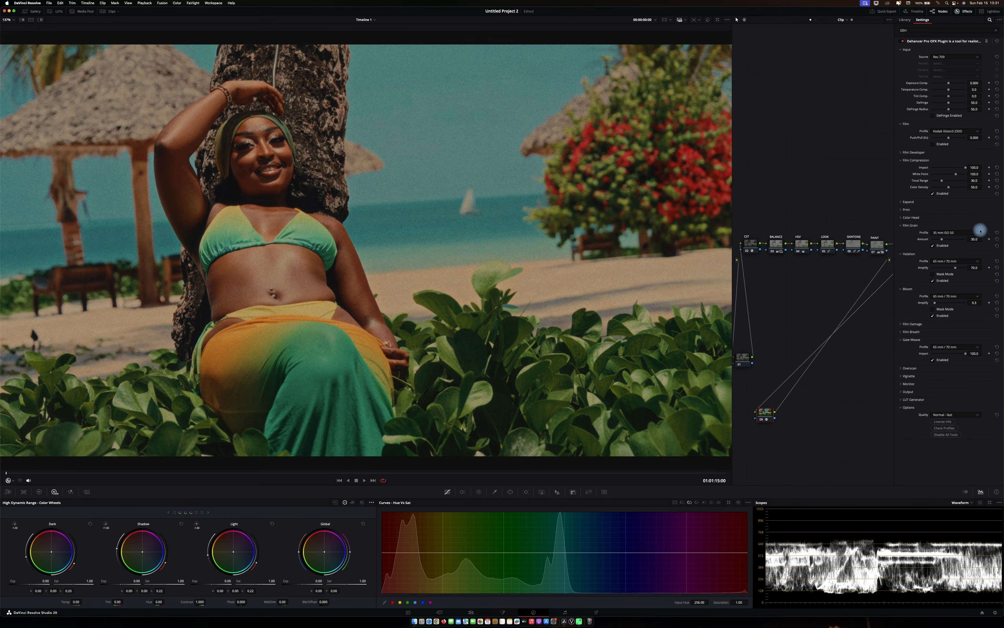
- Change the Film Grain profile to 65 mm ISO 50 and then to 65 mm ISO 250
click(942, 234)
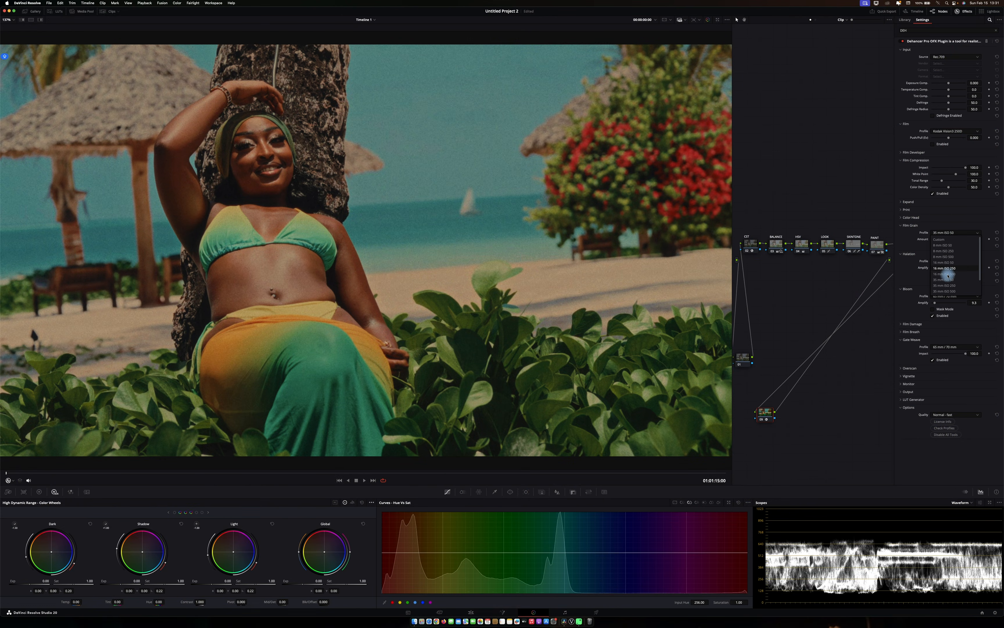
scroll(948, 284, down, 1)
click(959, 281)
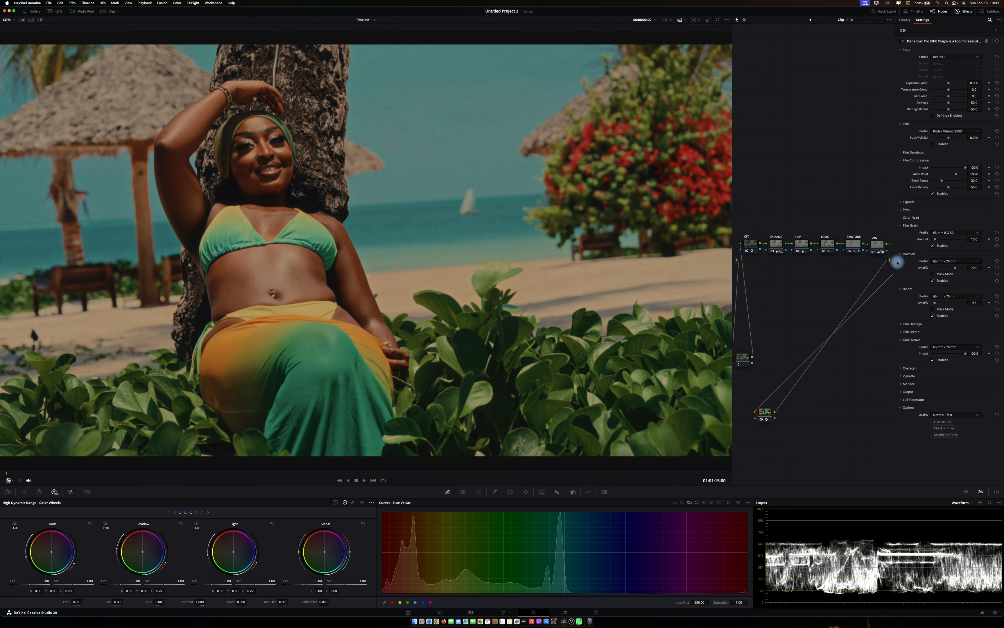
click(951, 232)
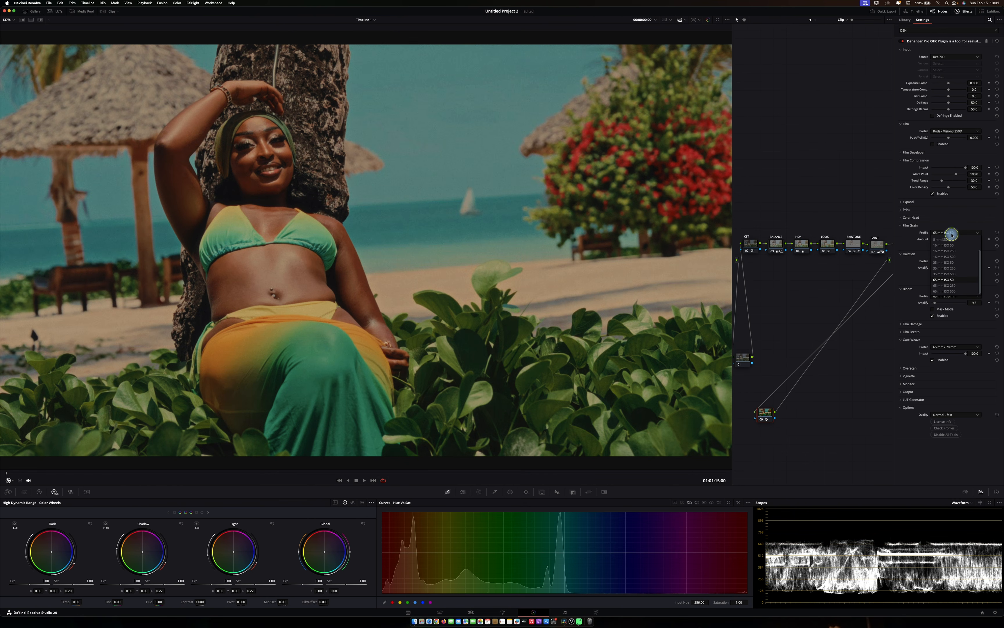
click(954, 286)
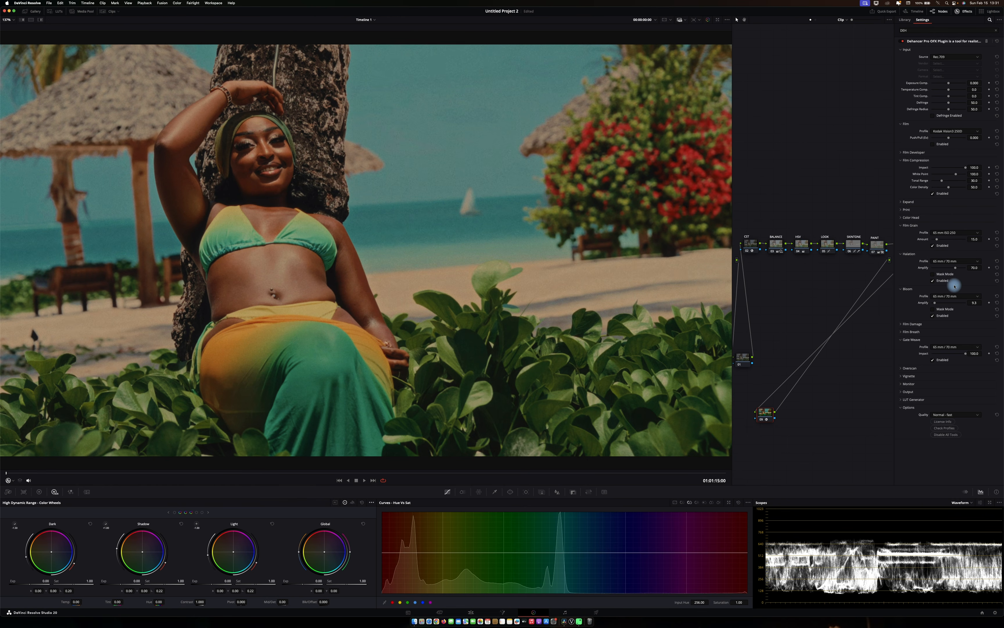
- Check the graded image full screen, then move the Dehancer node beneath the last node of the labelled row
click(961, 13)
key(p)
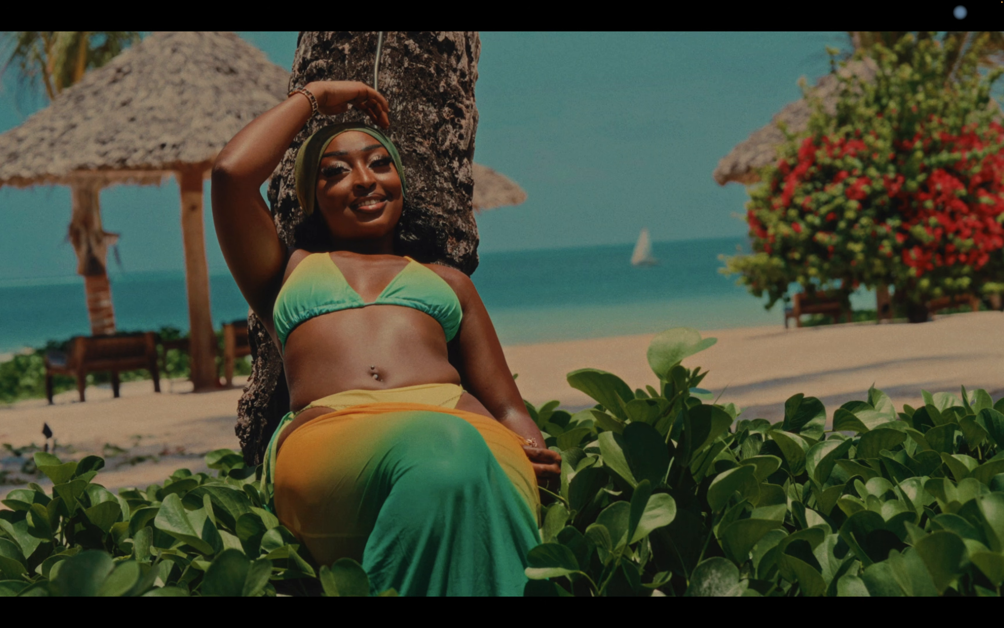
key(p)
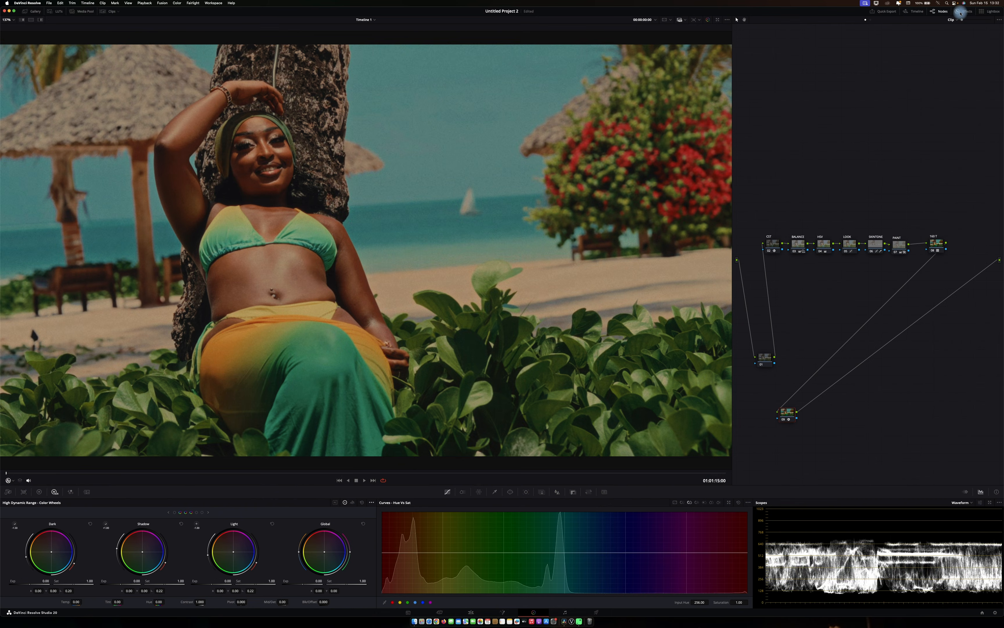
click(960, 11)
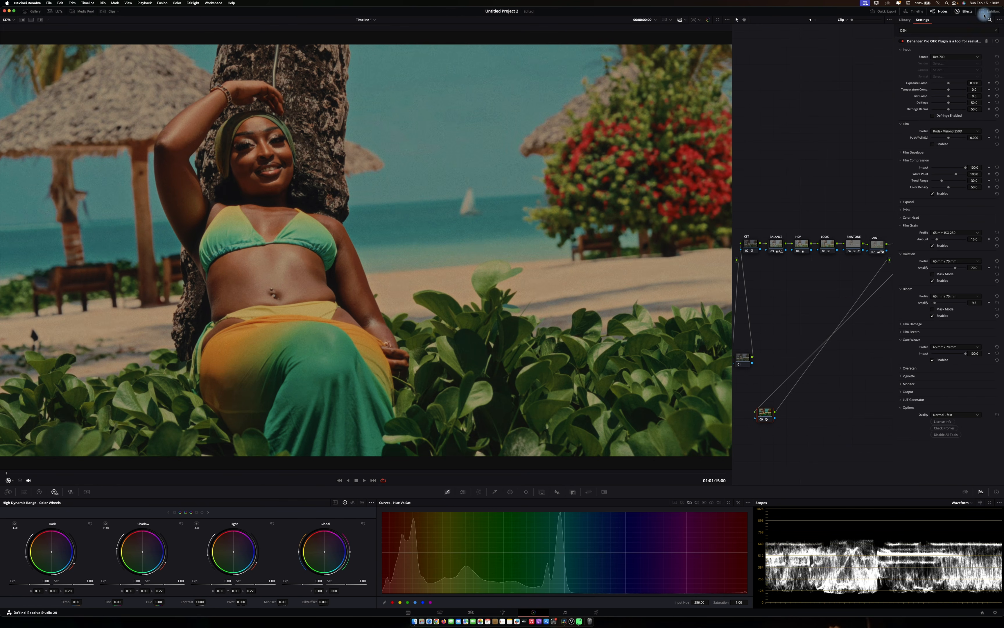
drag(787, 410, 901, 395)
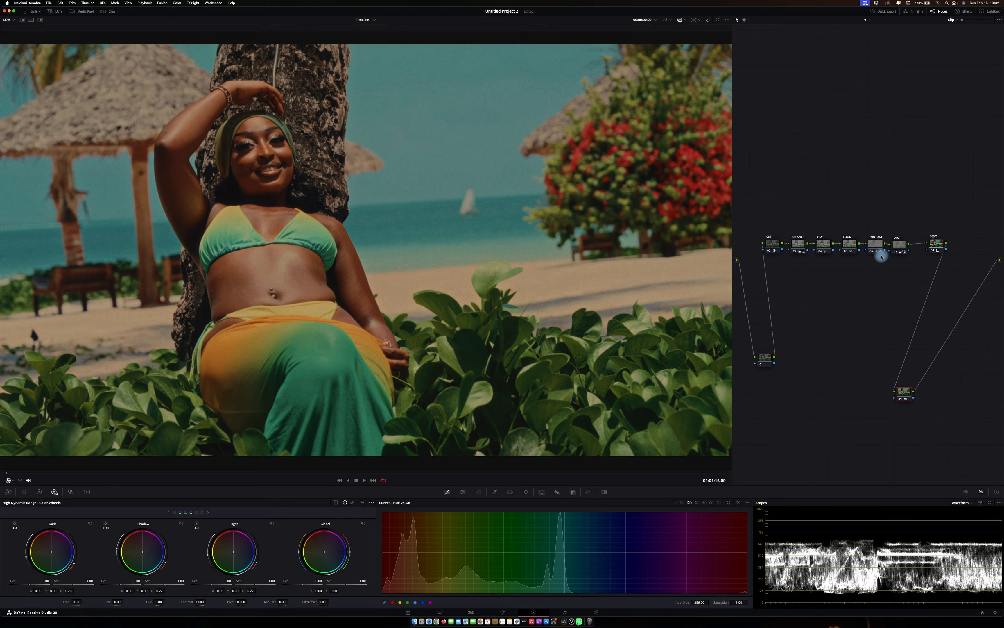
- Lower the Skin saturation slightly in the SKINTONE node with ColorSlice
click(874, 243)
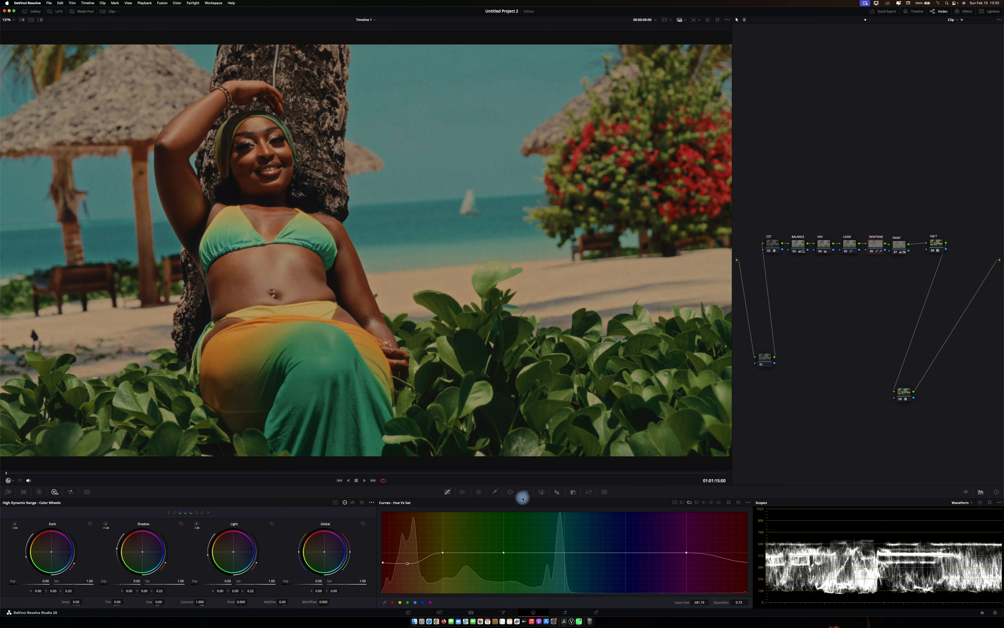
click(465, 493)
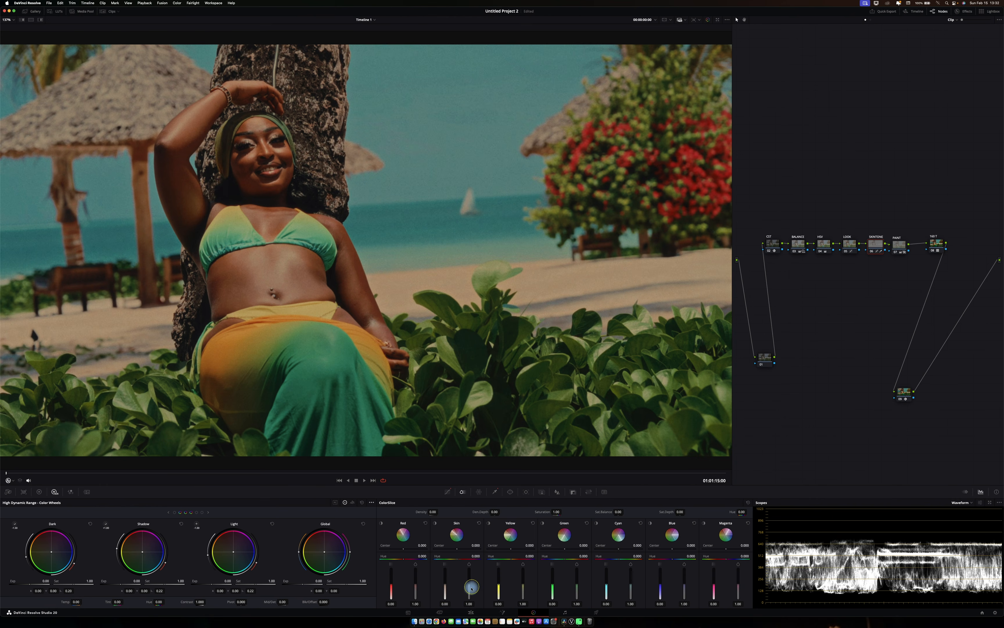
drag(471, 590, 470, 592)
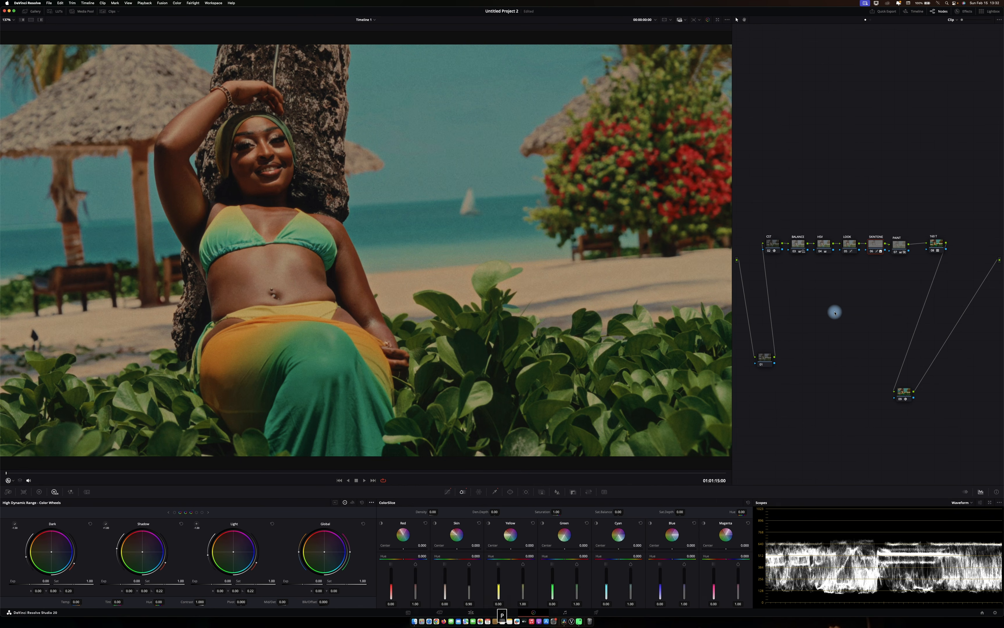
- Compare the whole grade with the original footage full screen by bypassing and restoring all nodes
key(super+f)
key(alt+d)
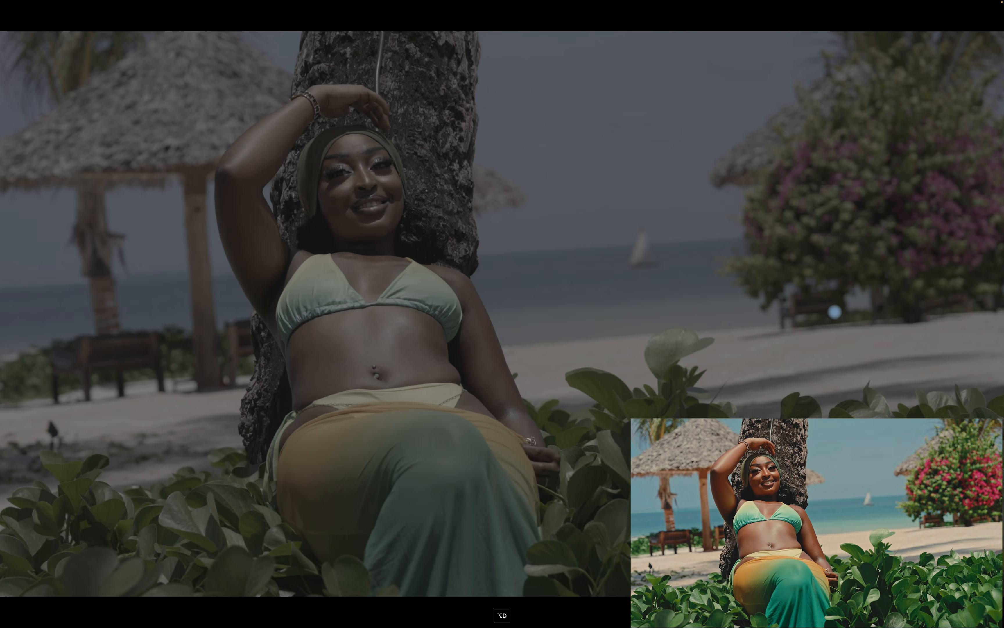
key(alt+d)
key(Escape)
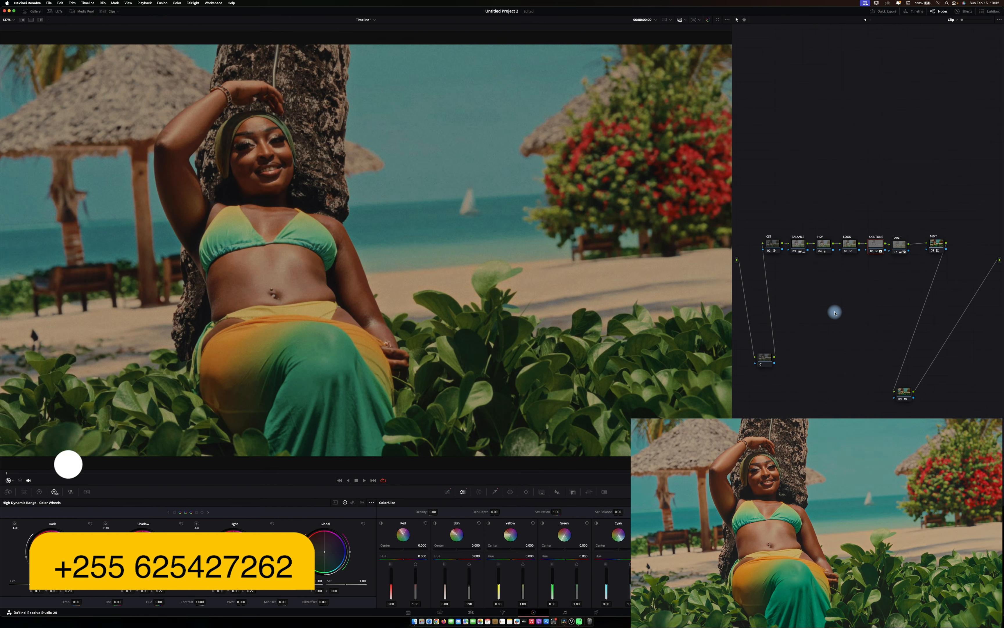
- Disable all nodes and re-enable only the CST node to begin reviewing the grade node by node
key(ctrl+d)
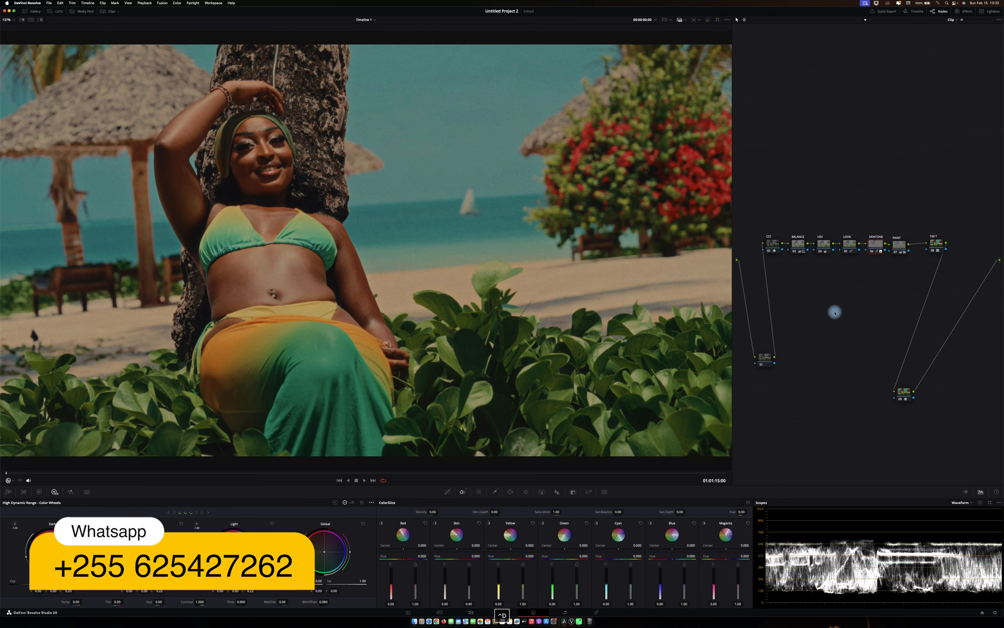
key(alt+d)
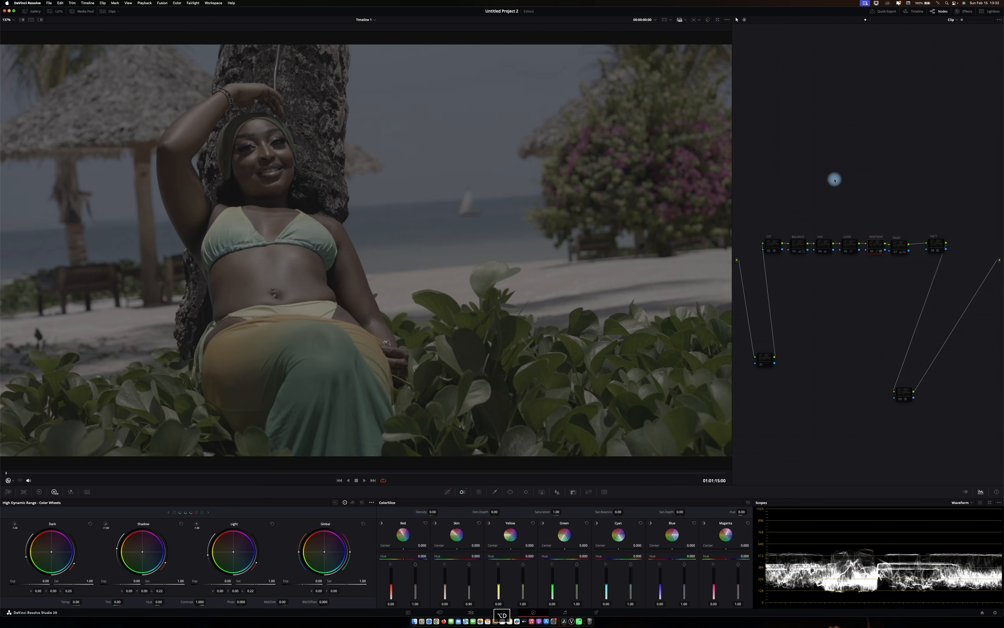
click(937, 244)
click(768, 251)
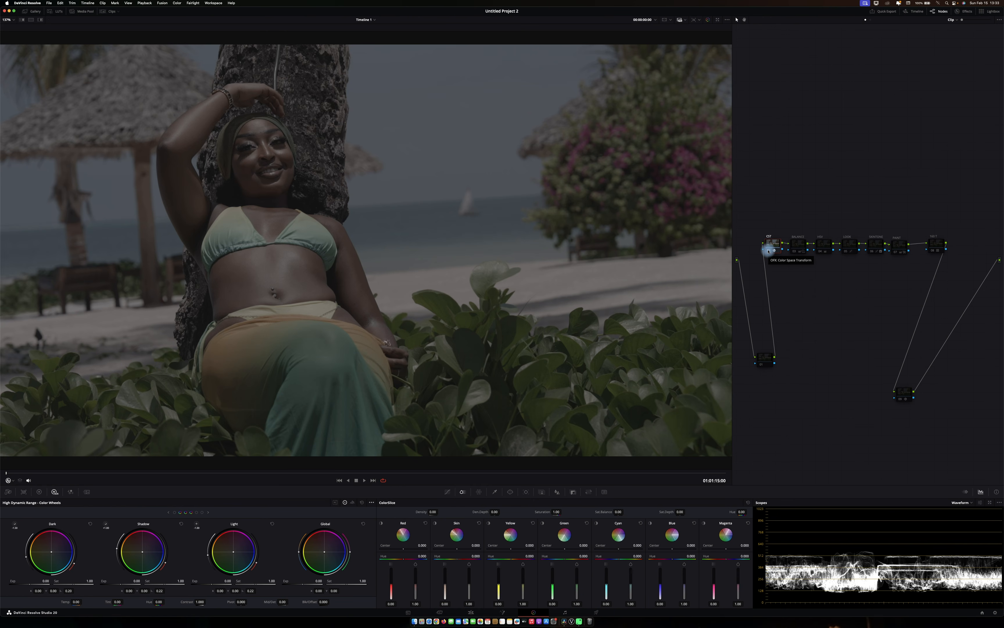
drag(769, 251, 768, 244)
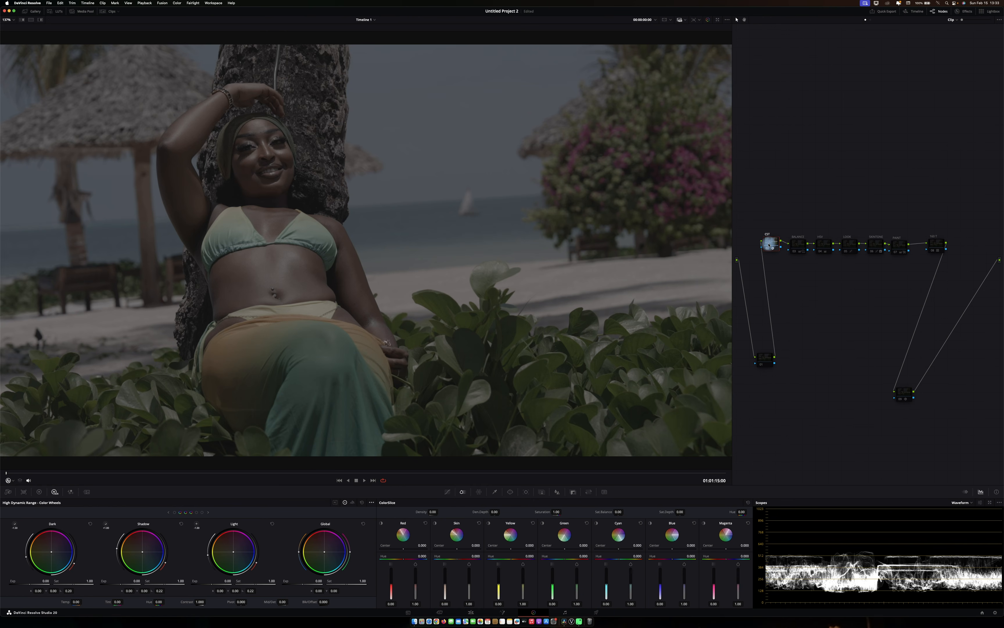
- Re-enable the last node of the labelled row and compare the image with and without it full screen
click(933, 253)
click(933, 251)
key(p)
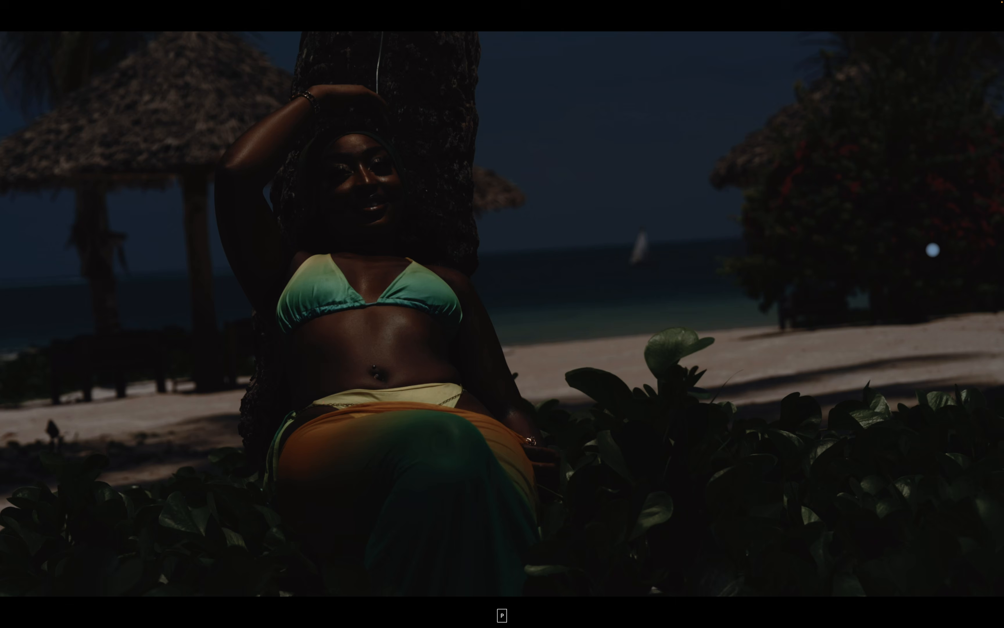
key(super+d)
key(super+d)
key(p)
key(p)
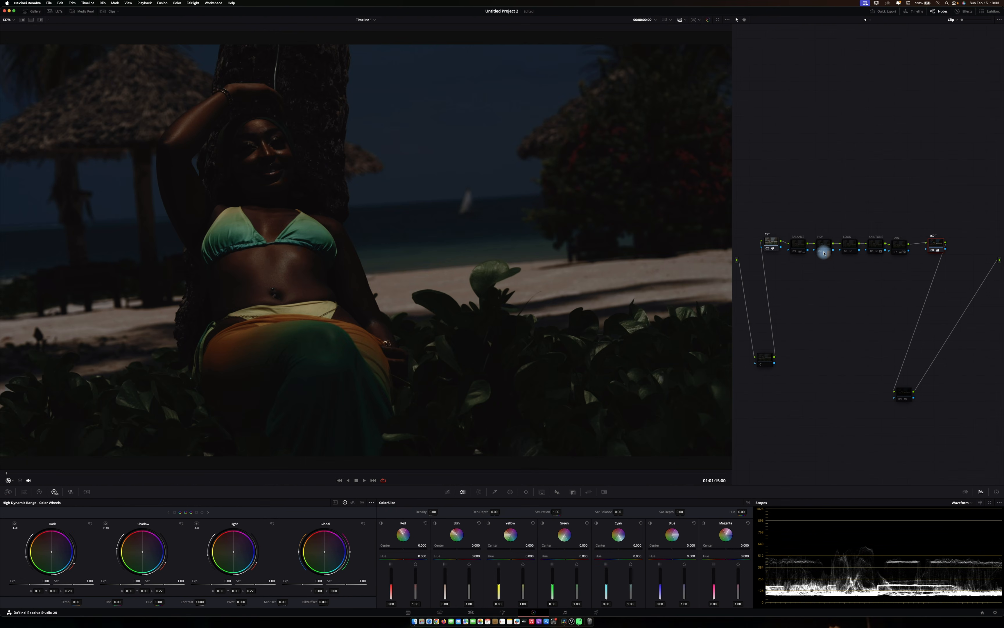
- Re-enable the BALANCE and HSV nodes one after the other to review their contributions
click(795, 251)
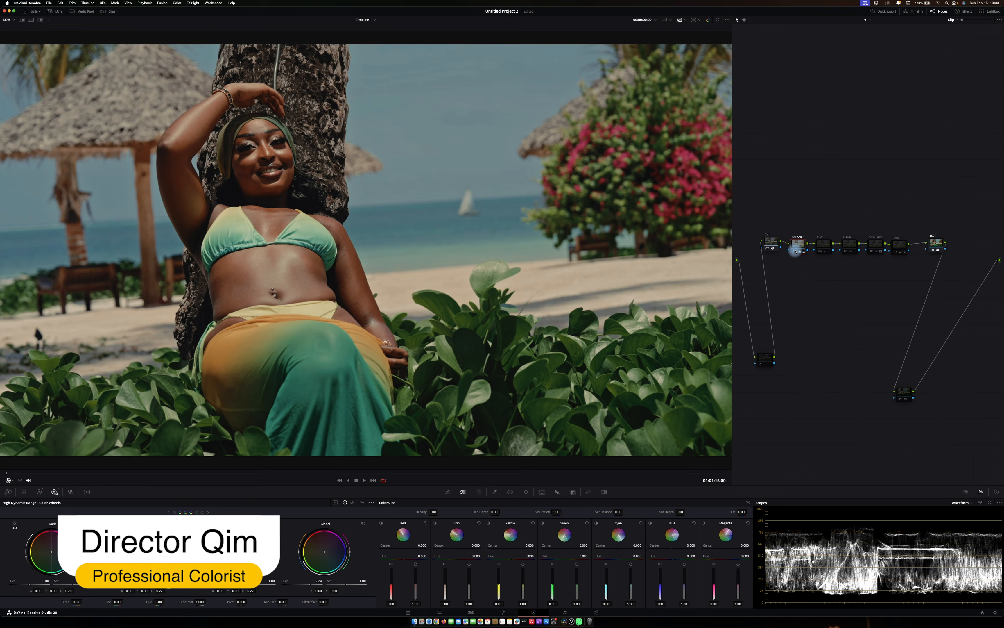
click(823, 244)
click(822, 251)
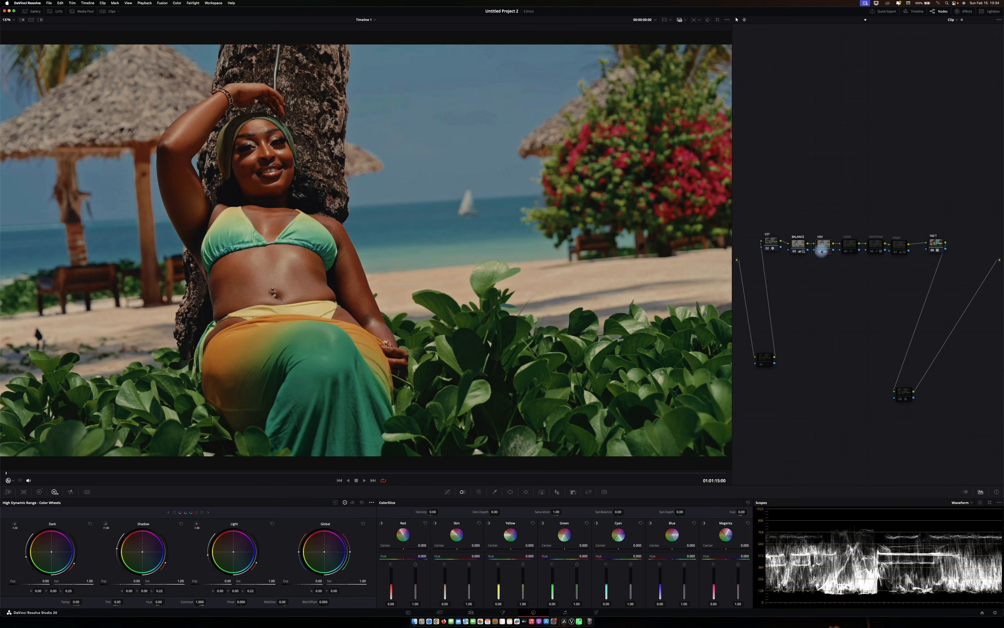
- Re-enable the LOOK node and compare the image with and without it full screen
click(846, 252)
click(847, 251)
key(super+f)
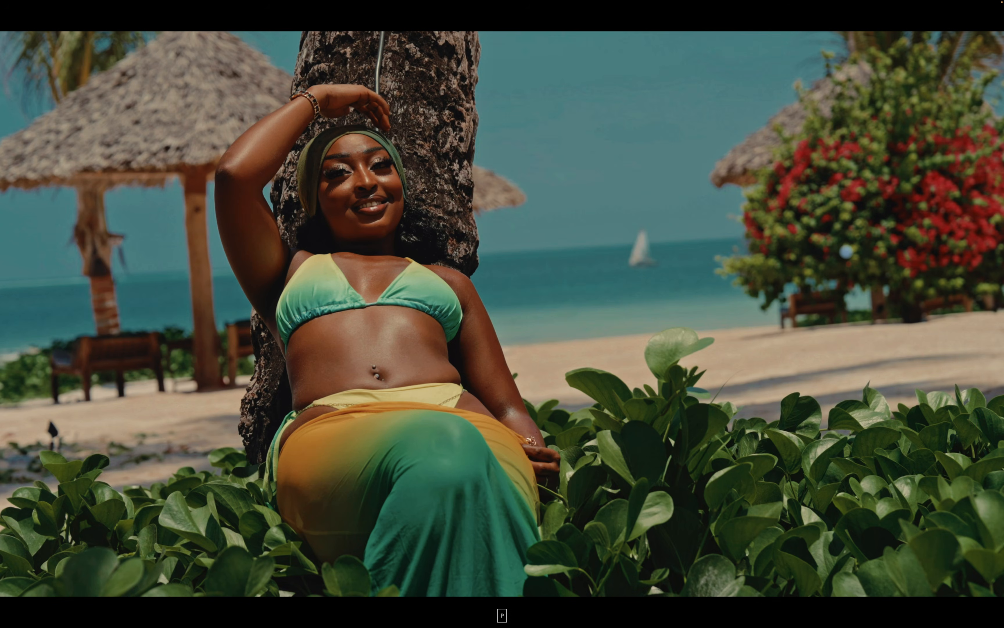
key(super+d)
key(super+f)
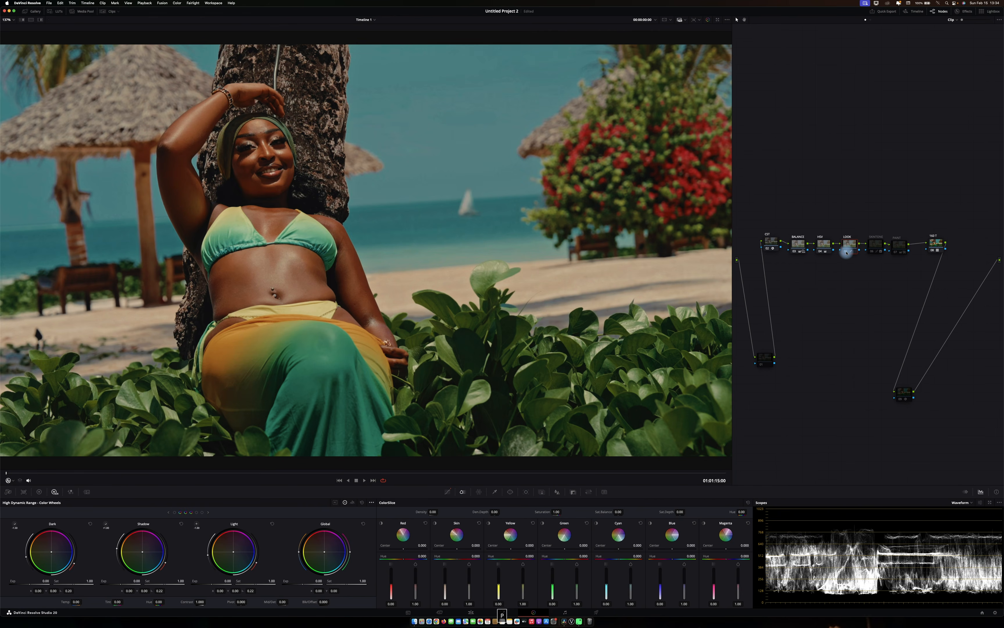
key(super+s)
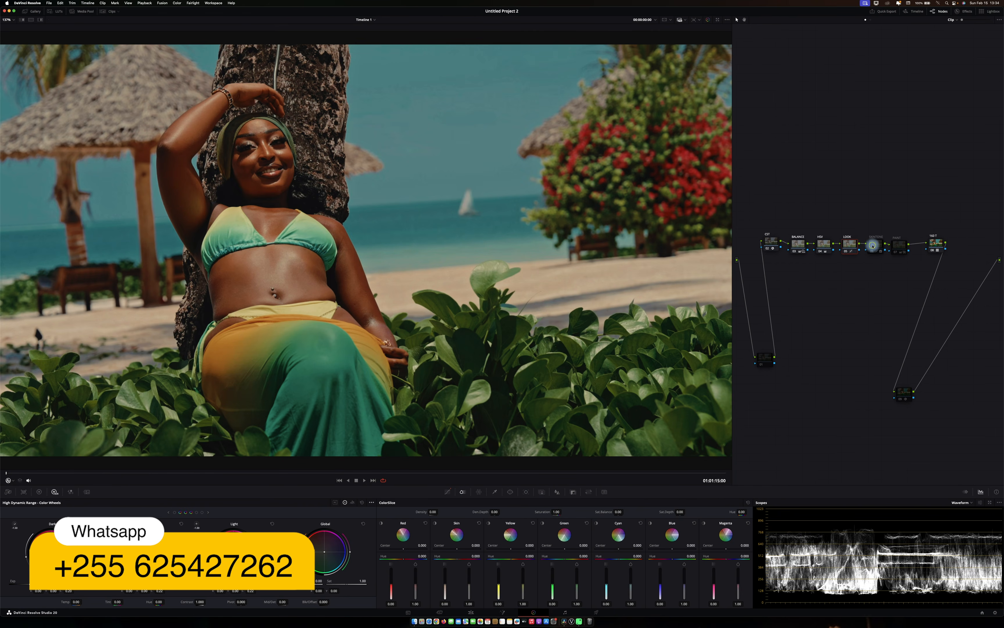
- Re-enable the SKINTONE node and compare the skin with and without it full screen
click(872, 252)
click(871, 252)
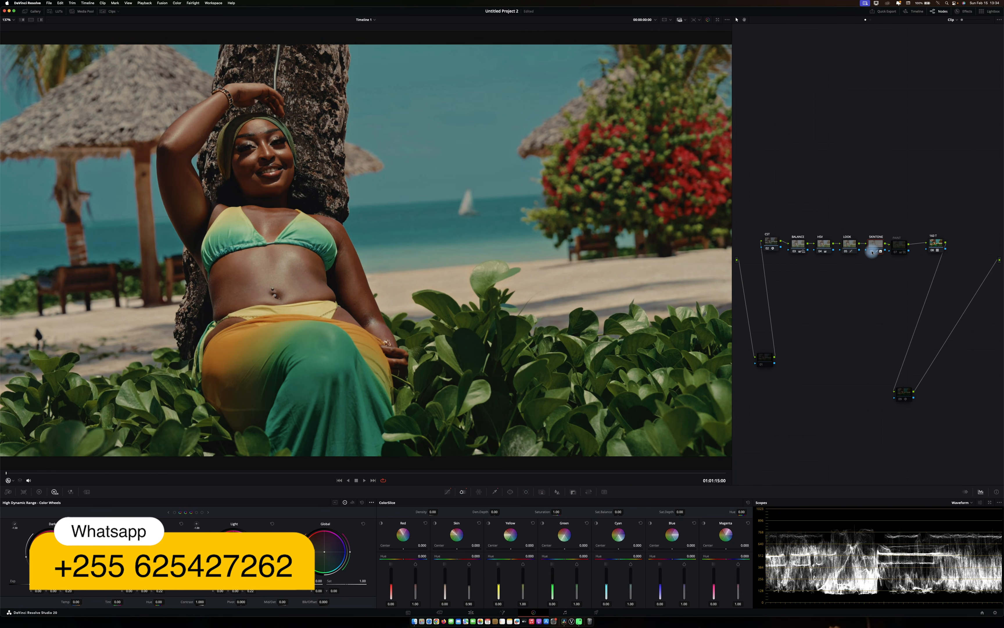
key(super+f)
key(super+d)
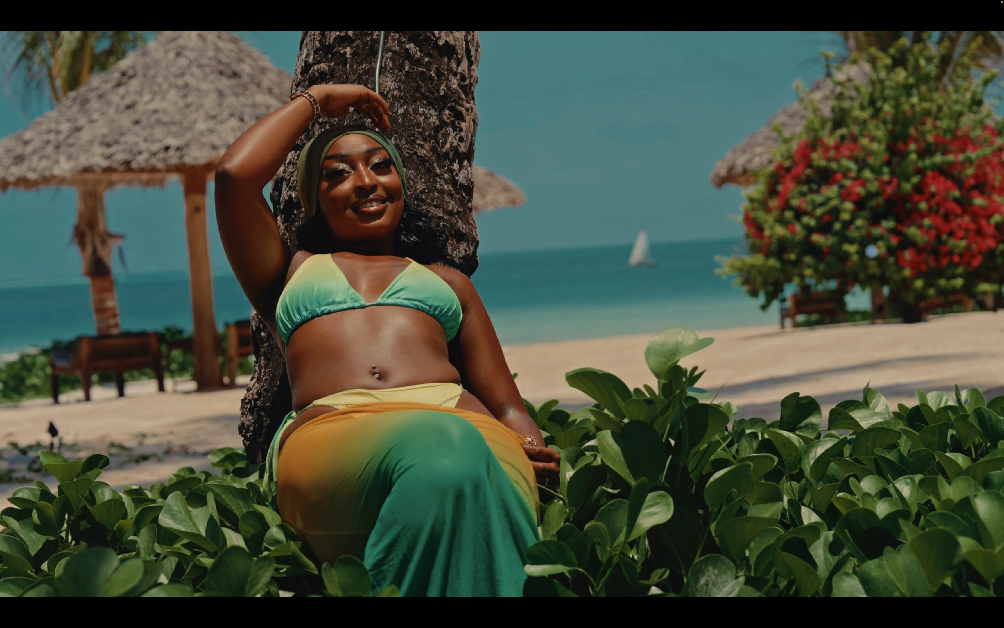
key(super+d)
key(super+f)
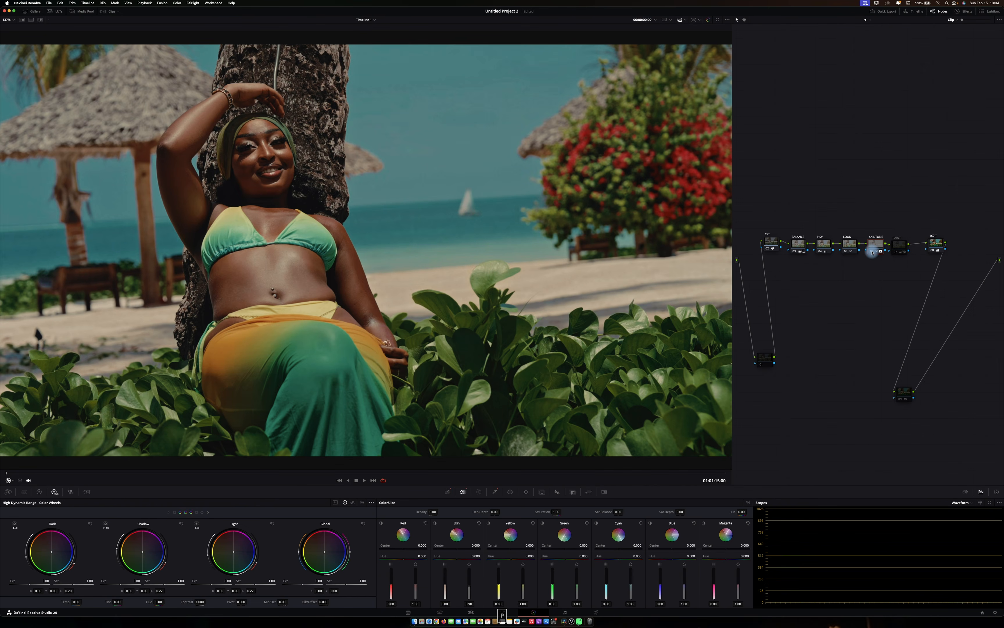
- Re-enable the PRINT node and compare the image with and without it full screen
click(898, 252)
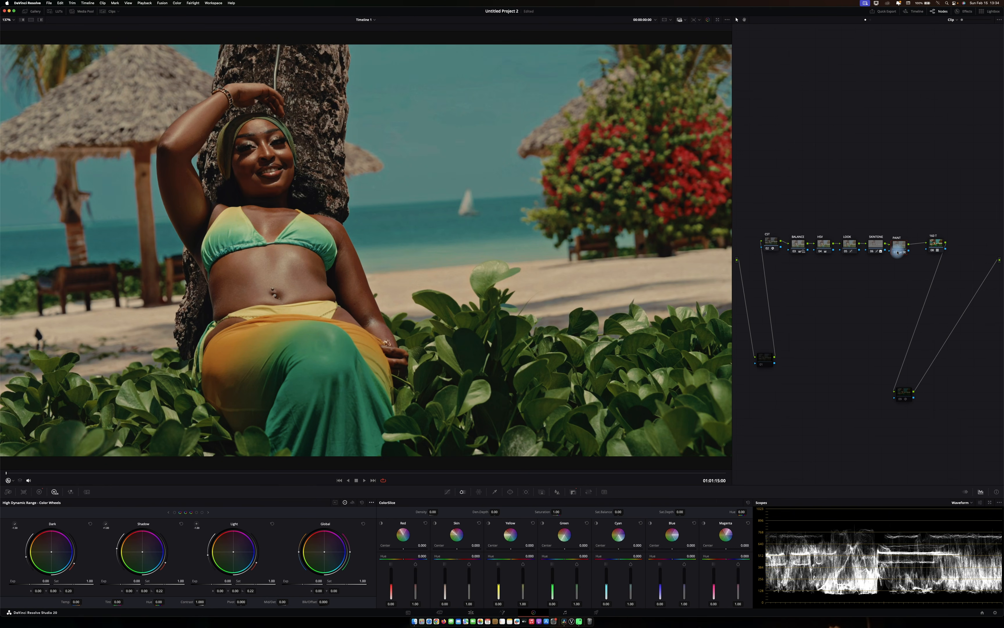
key(super+f)
key(super+d)
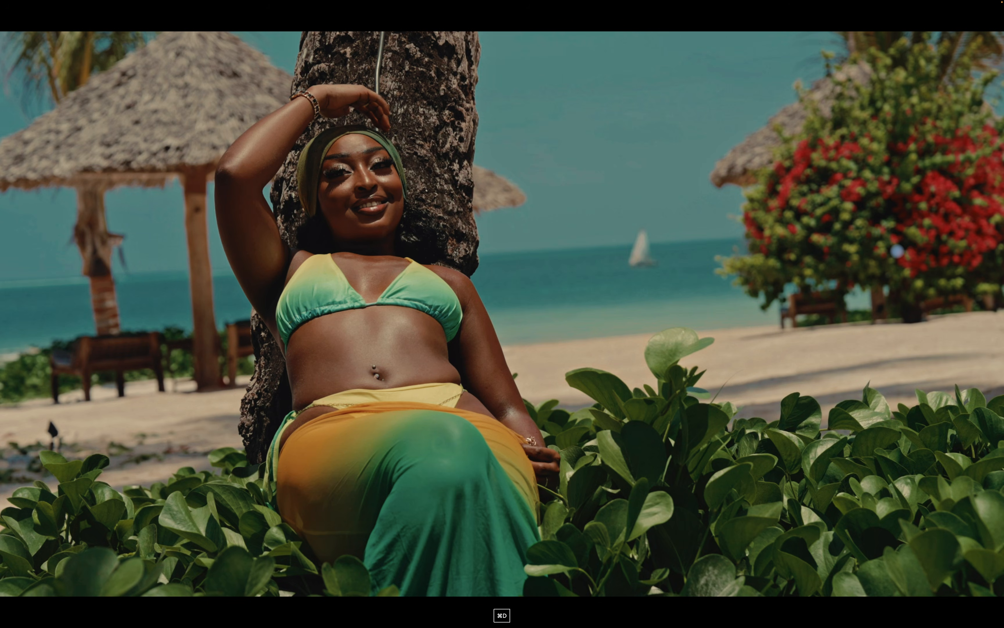
key(super+s)
key(p)
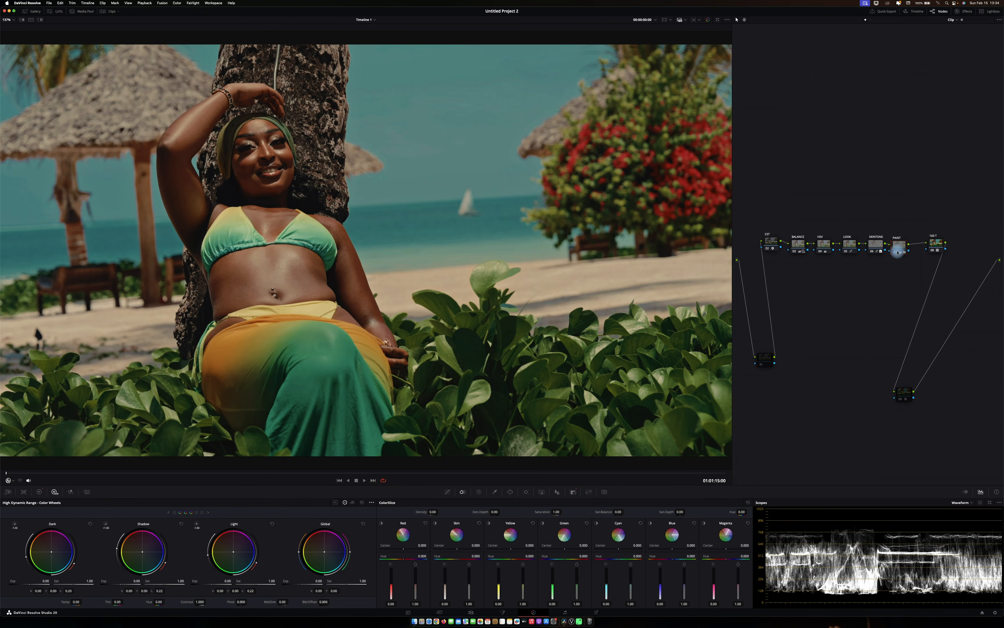
- Disable the PRINT node, add a serial node at the end of the labelled row and set its key output gain to 0.5
click(895, 252)
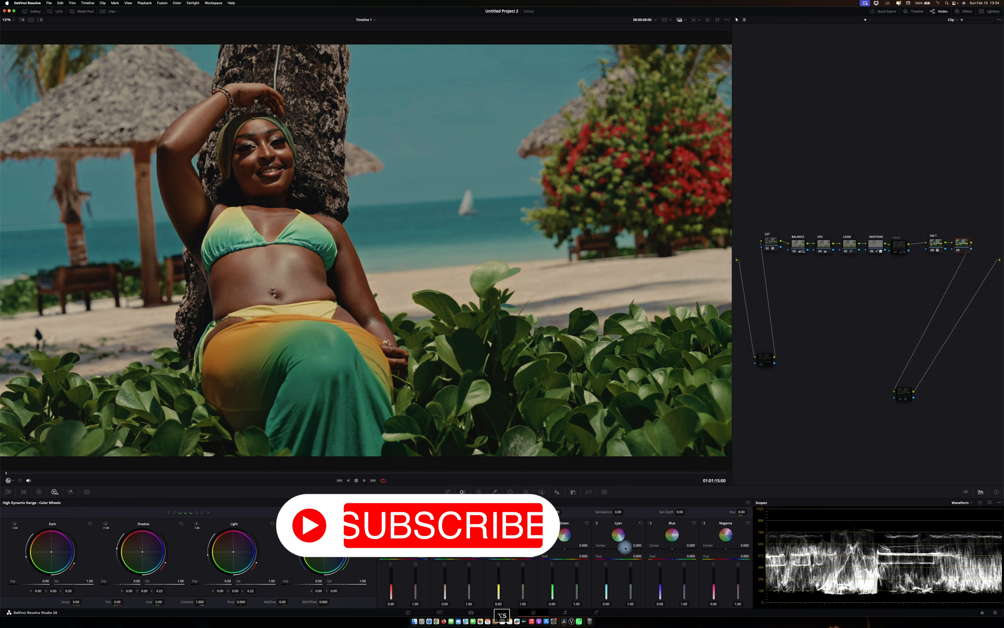
key(alt+s)
click(572, 492)
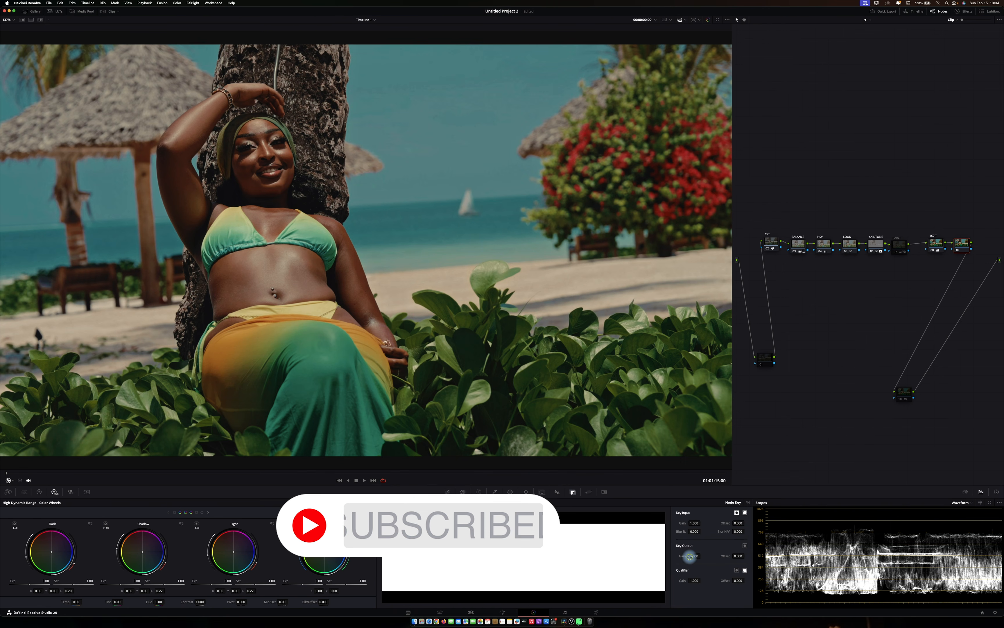
click(691, 556)
text(0.5)
key(Return)
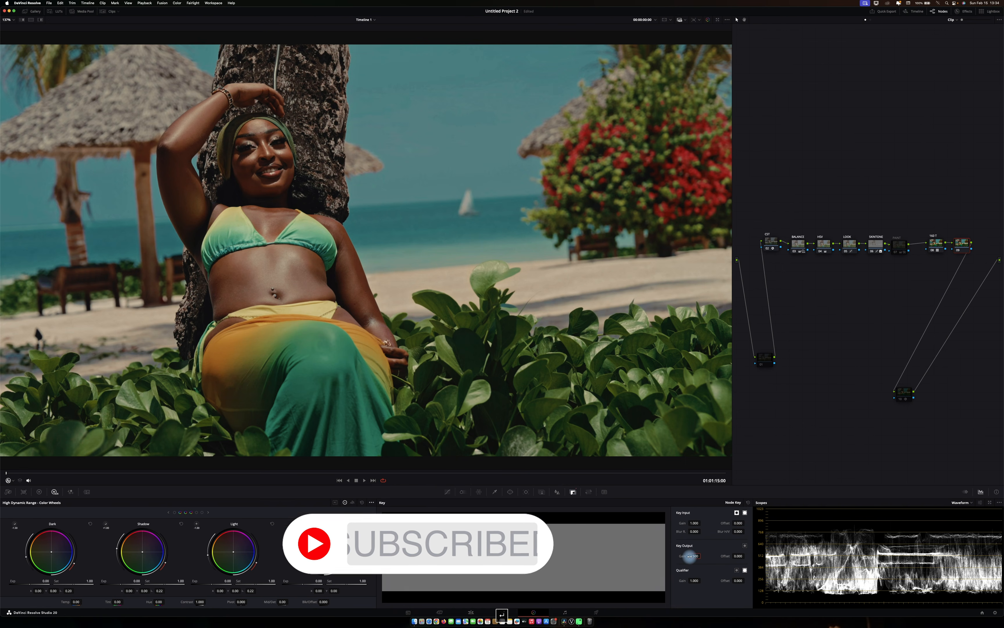
- Apply the Look 11 LUT from the Look DNA folder to the new node and check it full screen
click(58, 10)
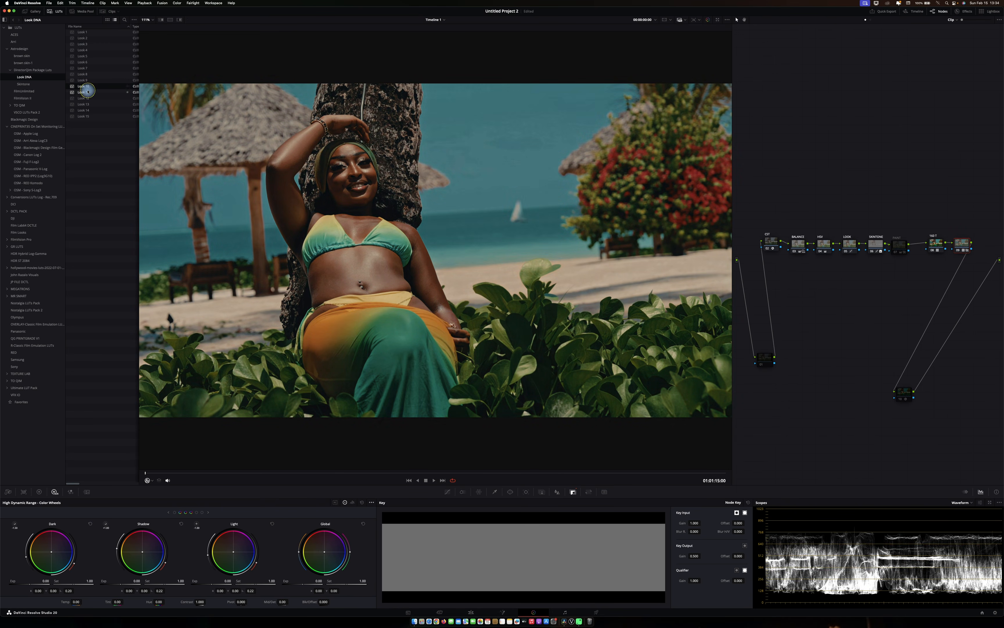
key(super+f)
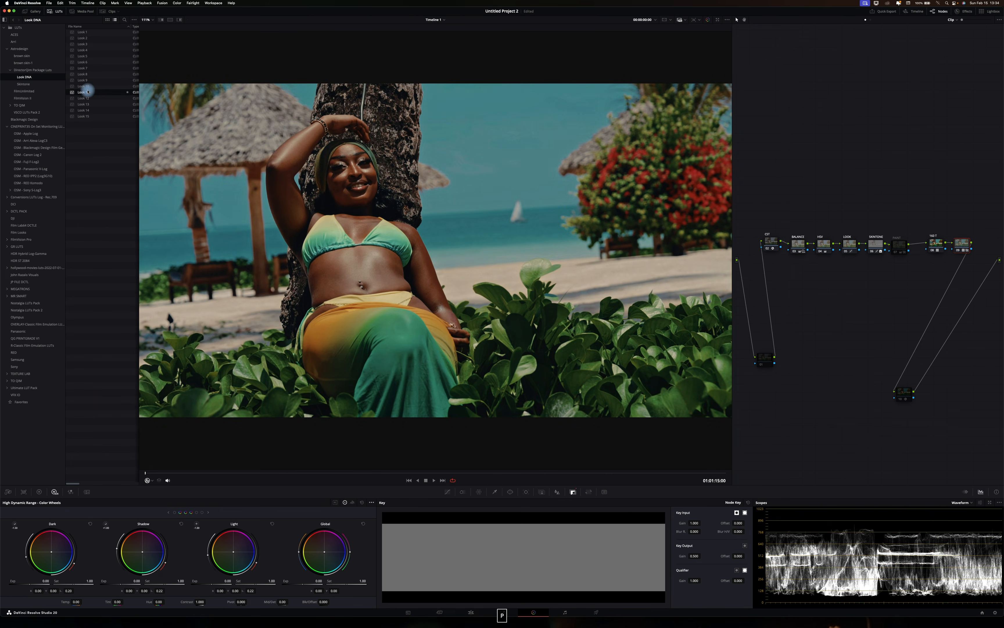
key(super+d)
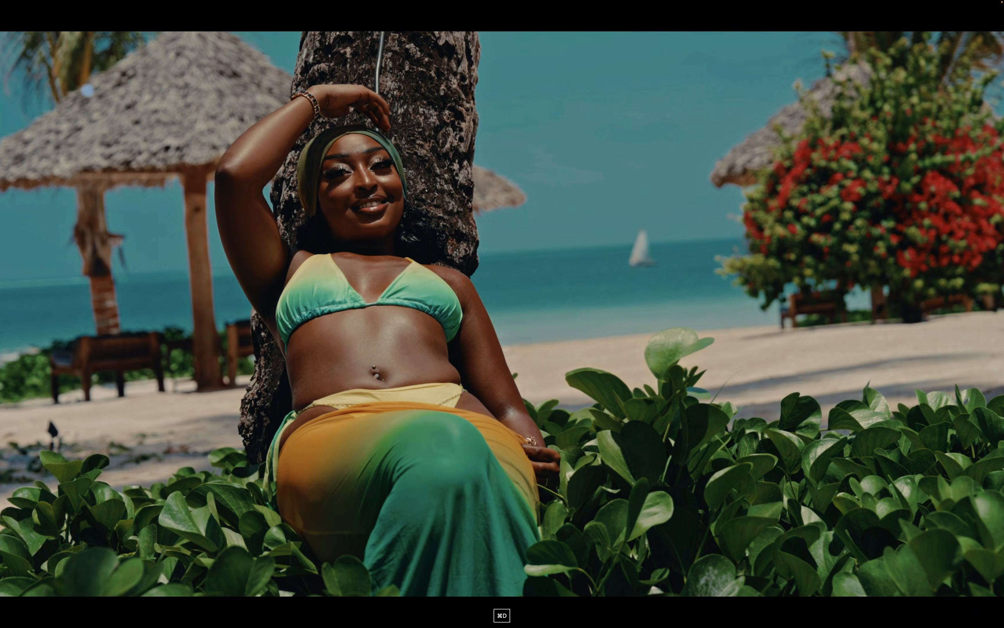
key(p)
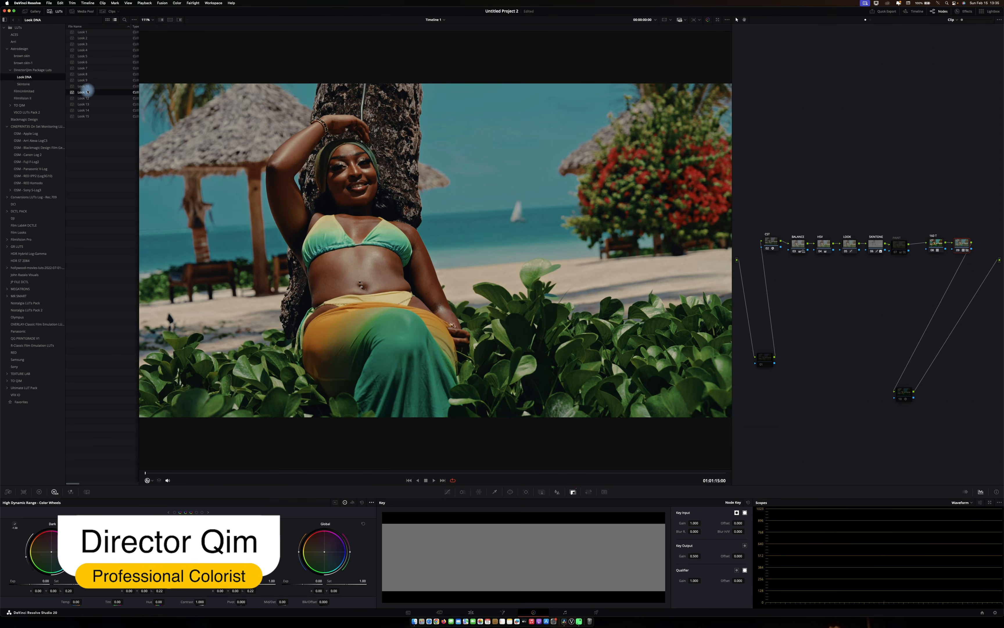
- Try the Look 12, Look 13 and Look 15 LUTs on the new node, then choose Look 13
click(85, 98)
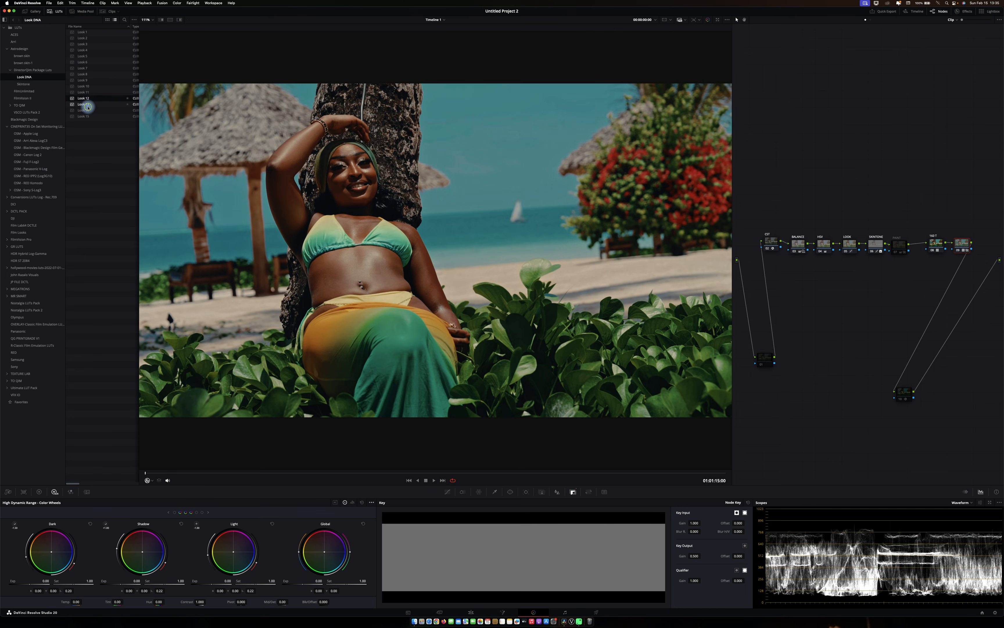
click(86, 104)
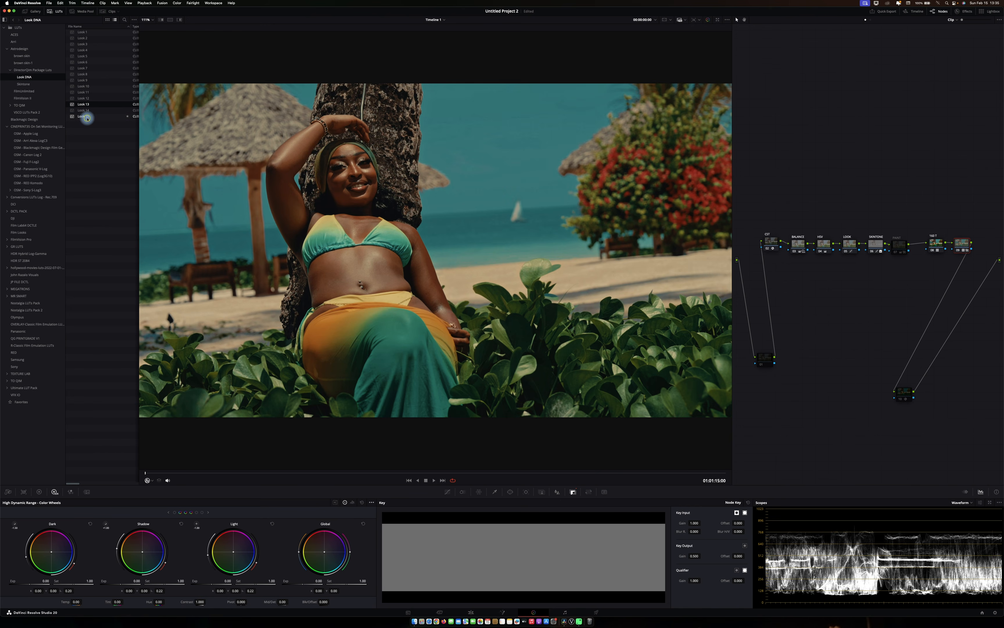
click(86, 117)
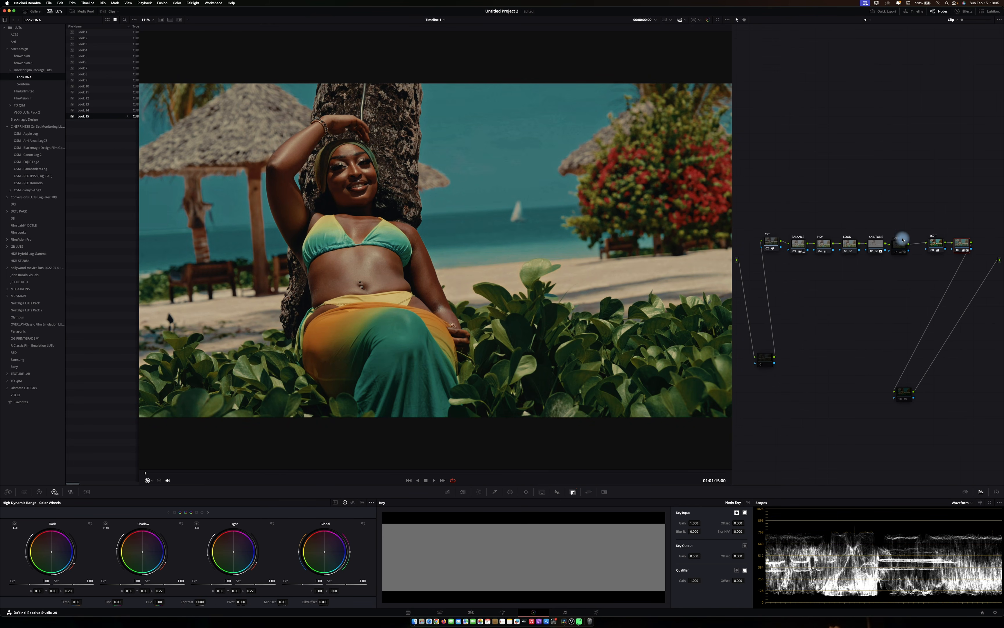
click(92, 105)
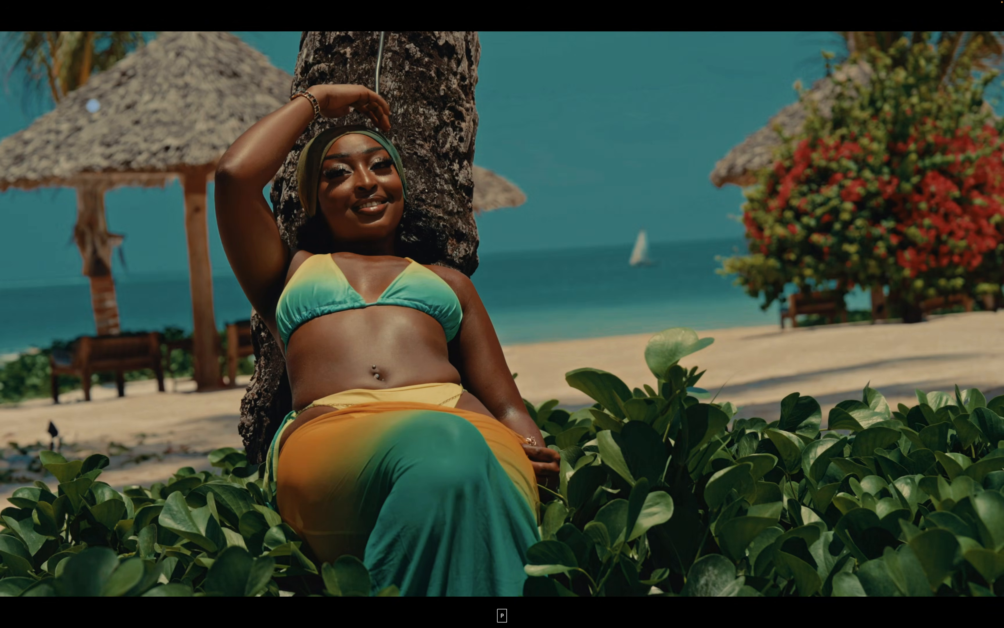
- Compare the image with and without the Look 13 LUT node full screen
key(super+d)
key(super+d)
key(super+d)
key(super+s)
key(p)
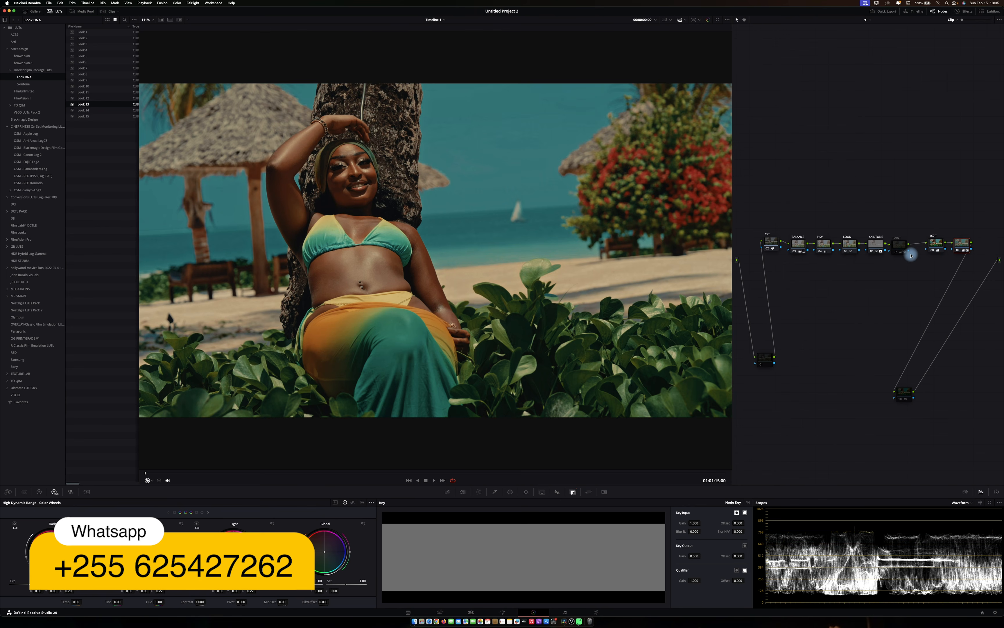
- Disable the Look 13 node, re-enable the PRINT node, and select the Dehancer node with the LUT browser hidden
click(897, 253)
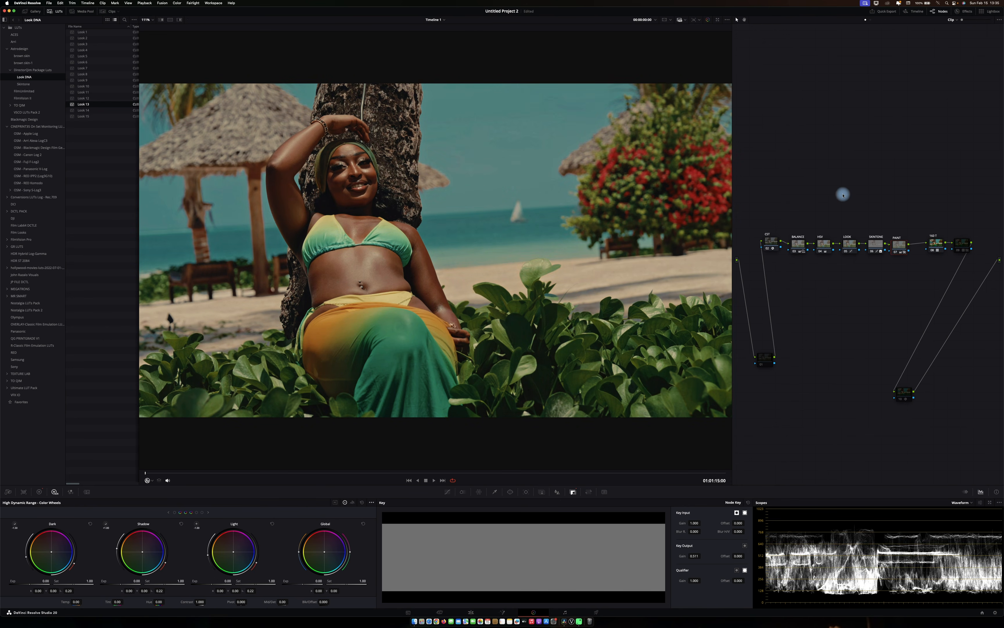
click(54, 12)
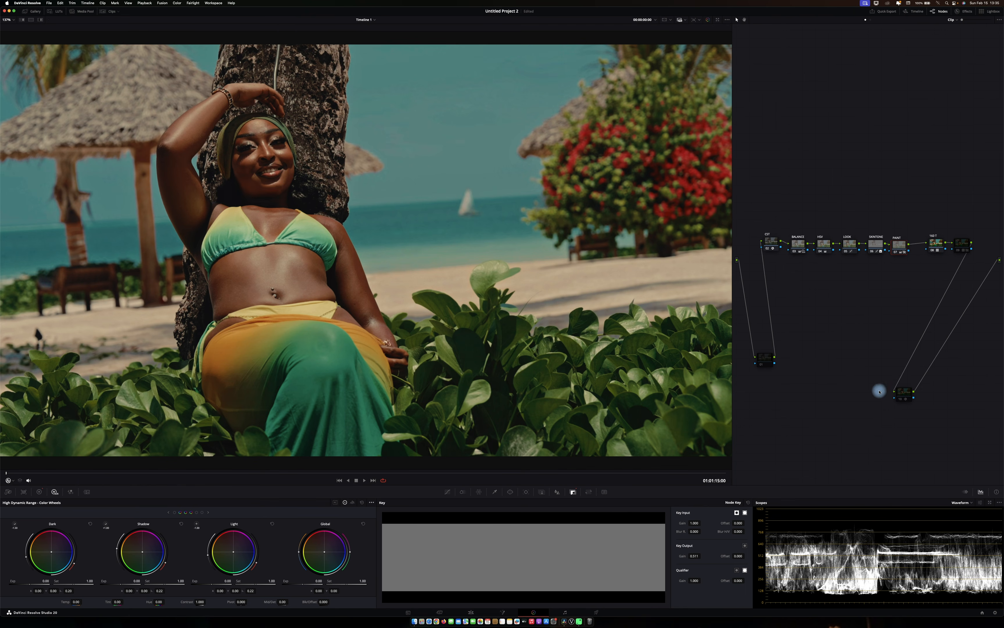
click(901, 393)
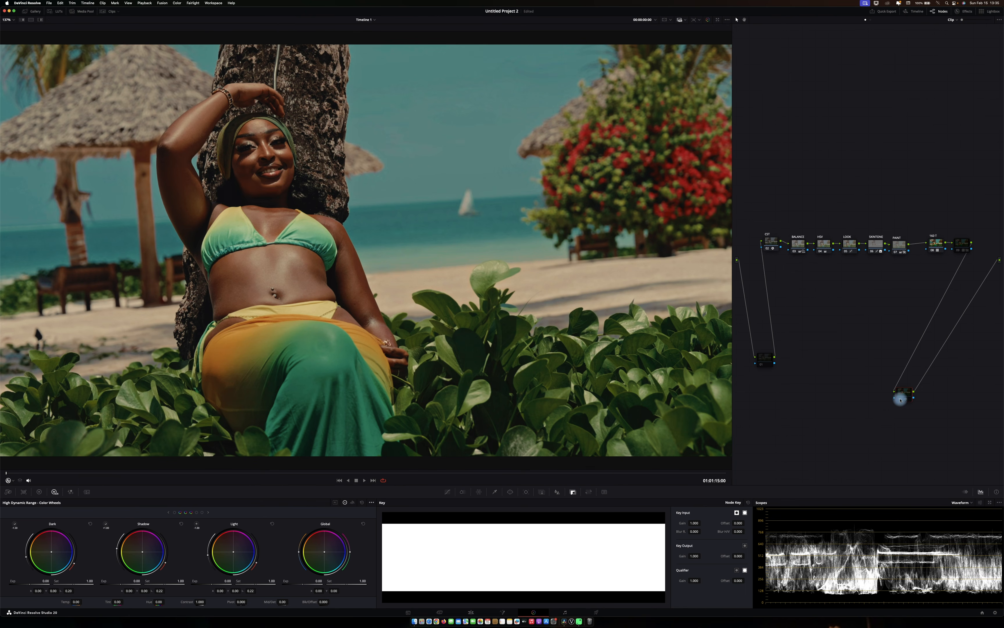